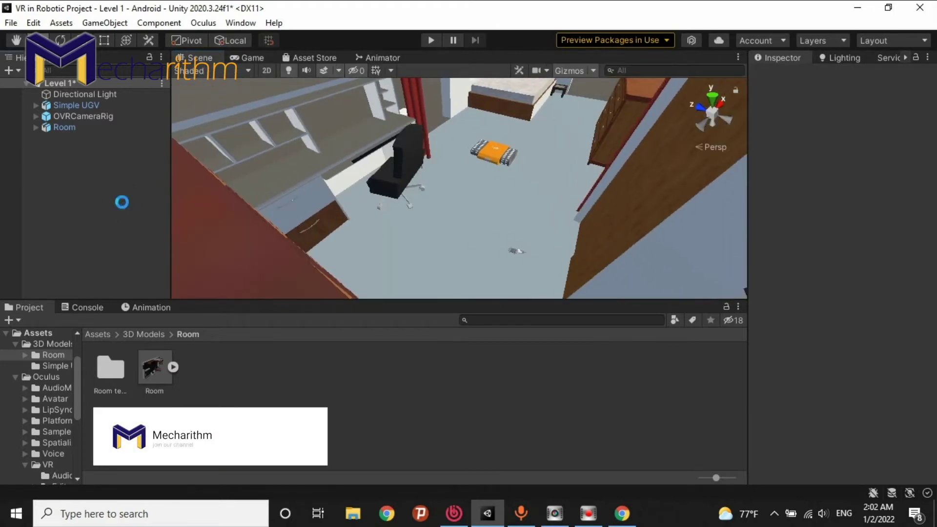
{"action": "left_click", "coordinate": [36, 116]}
{"action": "left_click", "coordinate": [56, 192]}
{"action": "left_click", "coordinate": [55, 182]}
{"action": "double_click", "coordinate": [115, 227]}
{"action": "left_click", "coordinate": [55, 183]}
{"action": "left_click", "coordinate": [121, 227]}
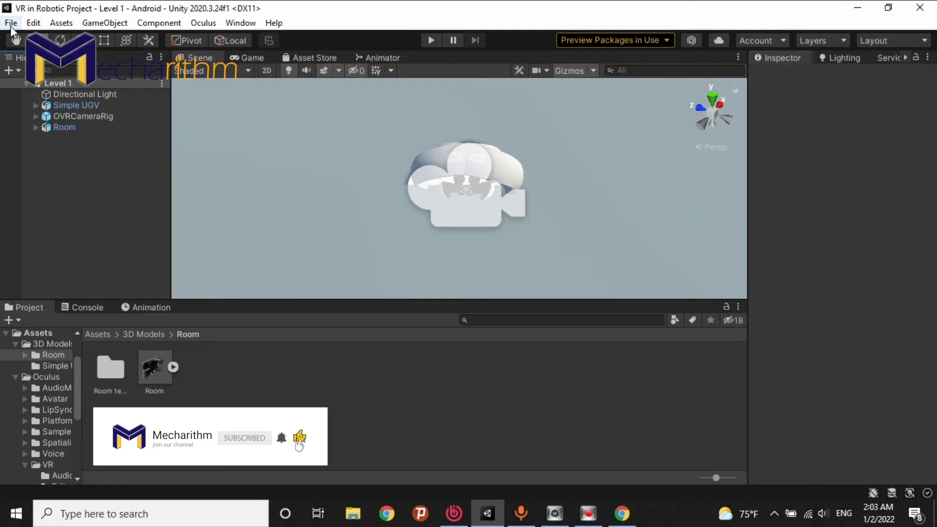
{"action": "left_click", "coordinate": [11, 23]}
{"action": "mouse_move", "coordinate": [203, 23]}
{"action": "mouse_move", "coordinate": [228, 39]}
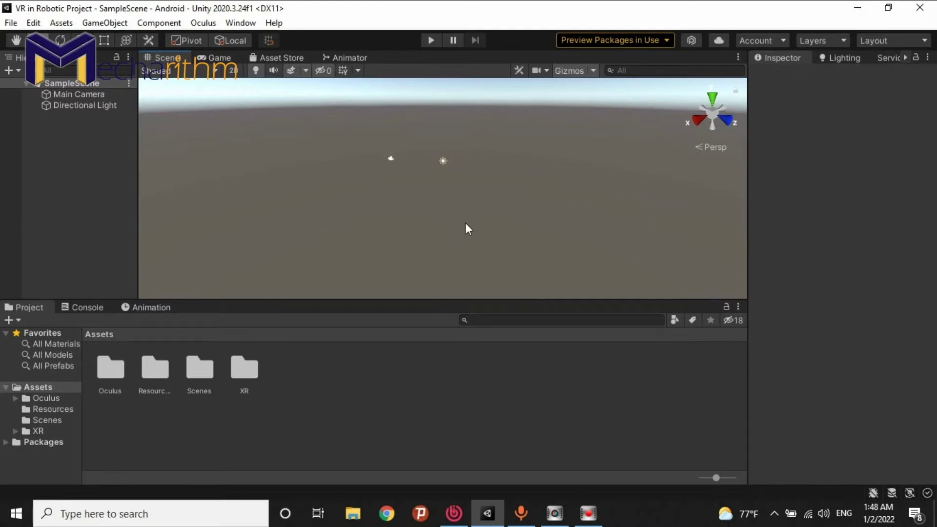
{"action": "right_click_drag", "start_coordinate": [481, 217], "coordinate": [472, 218]}
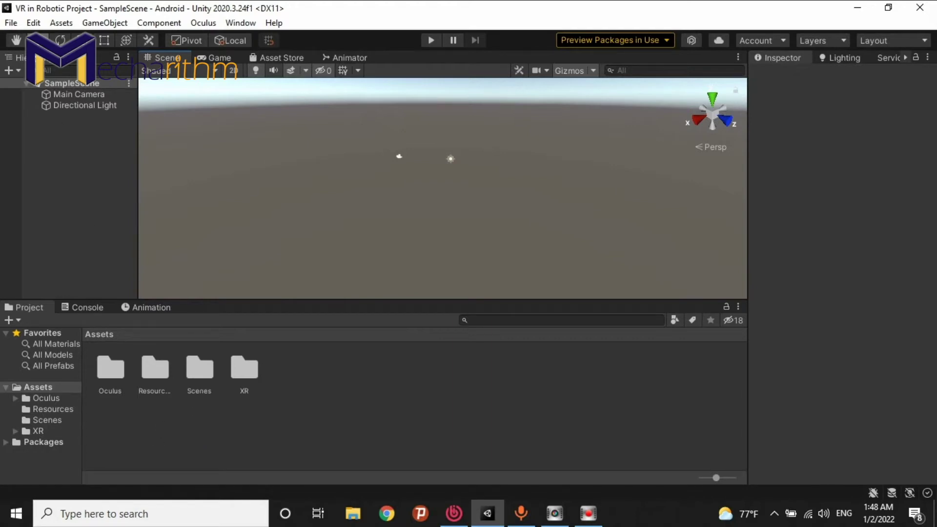
Step: Create a new scene from the Basic (Built-in) template
{"action": "left_click", "coordinate": [11, 24]}
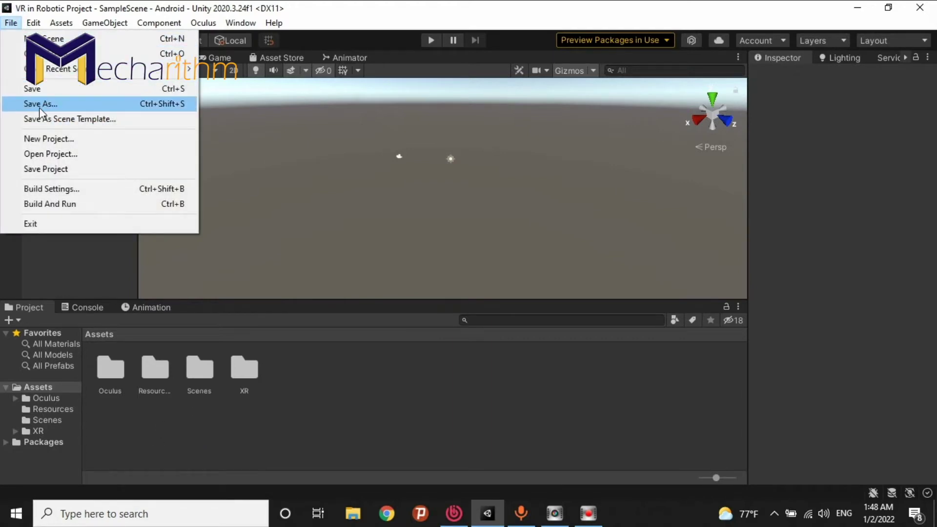
{"action": "left_click", "coordinate": [44, 39]}
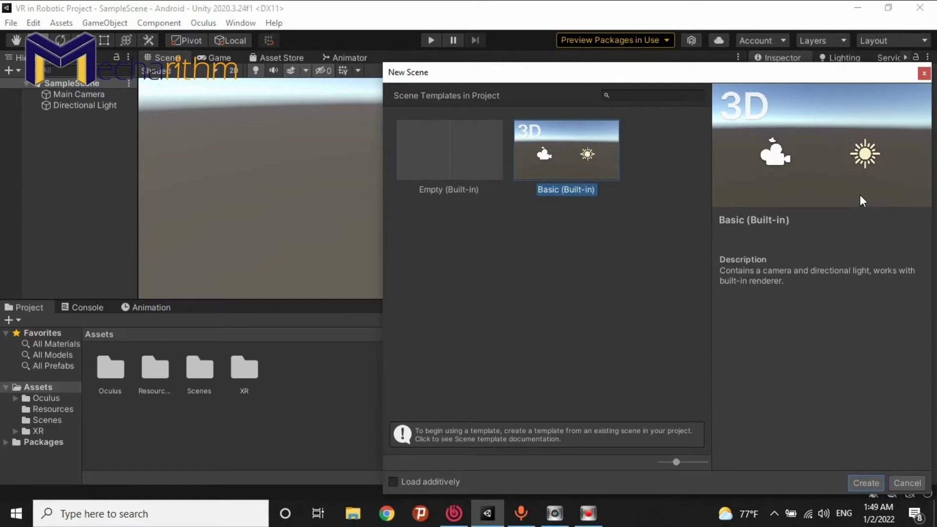
{"action": "left_click", "coordinate": [864, 483]}
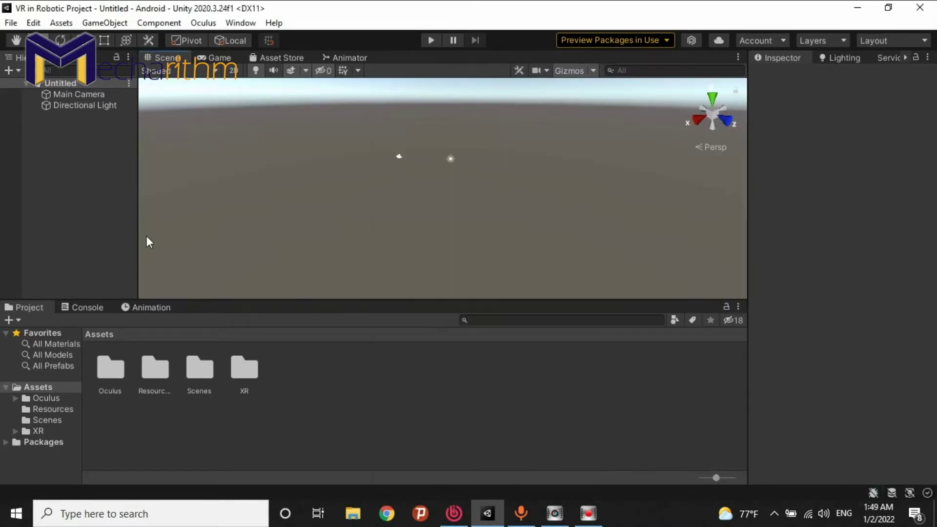
Step: Save the new scene as Level 1 in the project's Assets/Scenes folder
{"action": "left_click", "coordinate": [13, 24]}
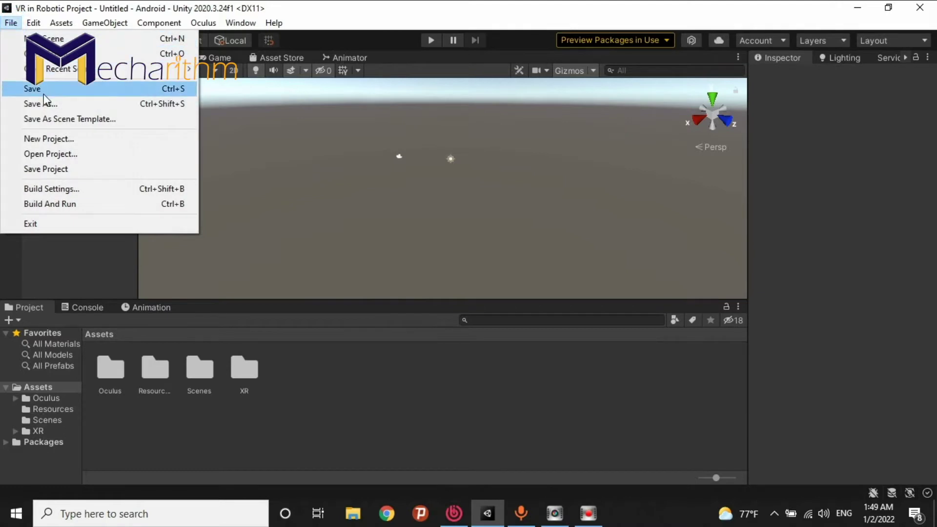
{"action": "left_click", "coordinate": [28, 88]}
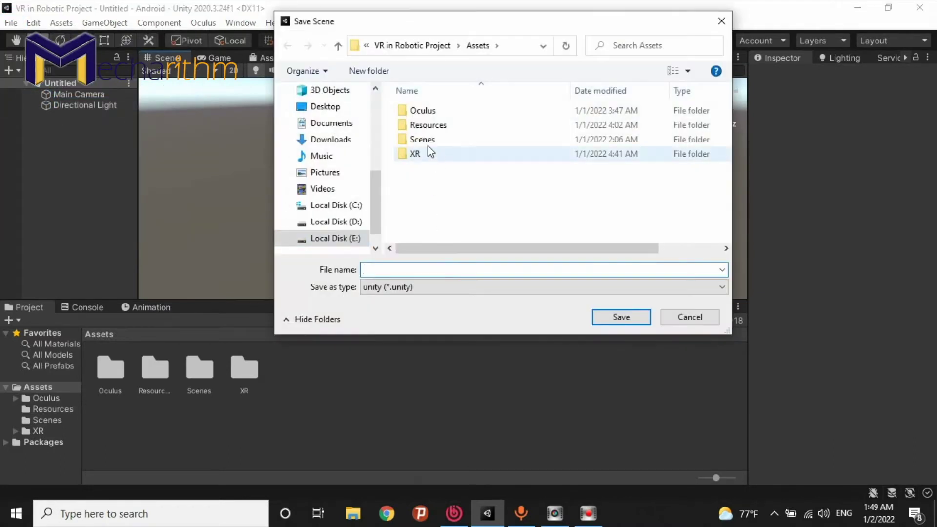
{"action": "double_click", "coordinate": [420, 140]}
{"action": "left_click", "coordinate": [416, 269]}
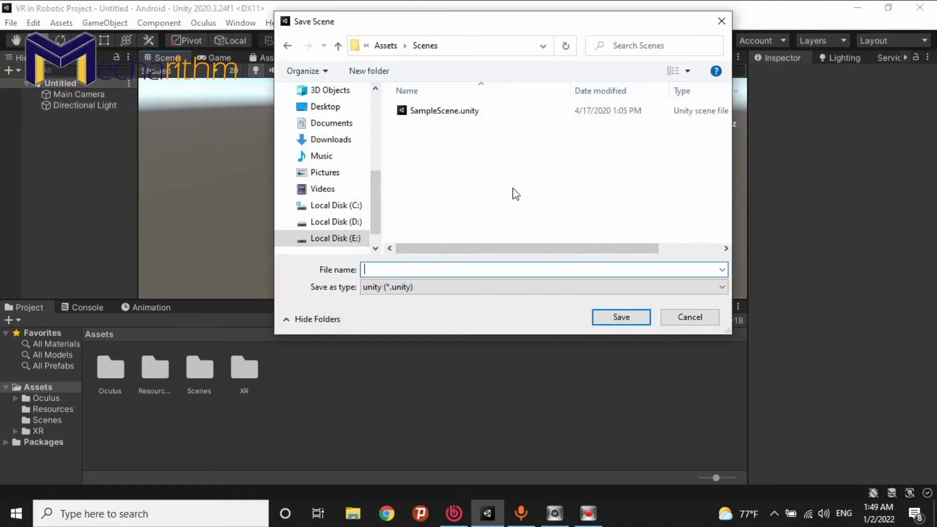
{"action": "type", "text": "Level 1"}
{"action": "key", "text": "Return"}
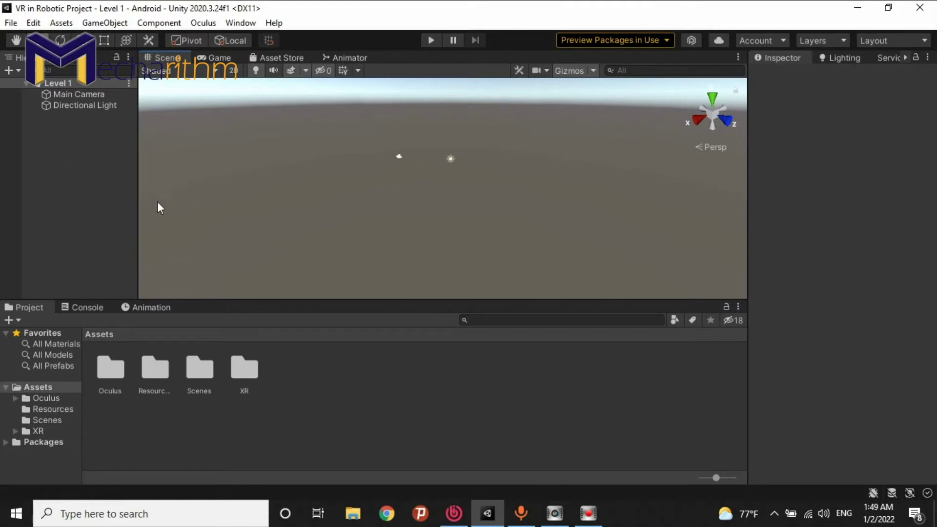
Step: Open the Assets/Oculus/VR/Prefabs folder and examine the camera rig, cubemap probe, hand and player controller prefabs
{"action": "double_click", "coordinate": [112, 370]}
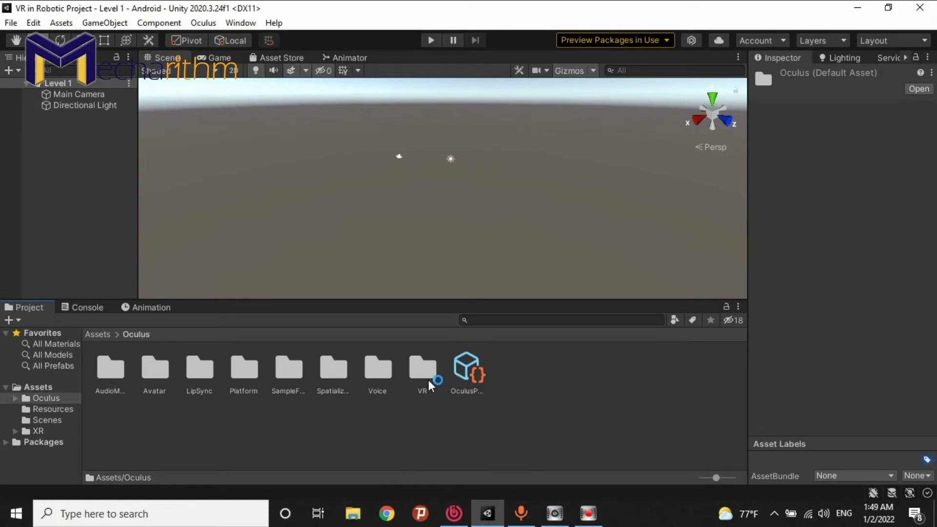
{"action": "double_click", "coordinate": [428, 378]}
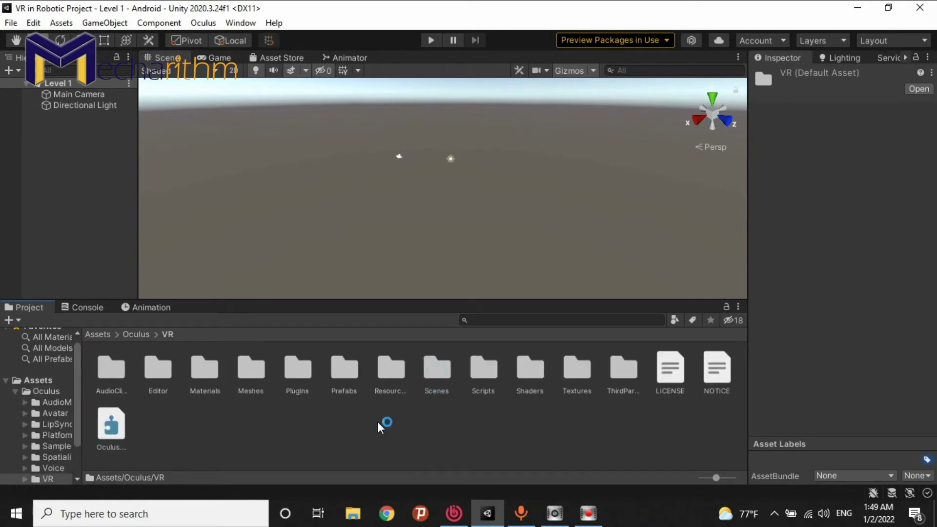
{"action": "double_click", "coordinate": [348, 371]}
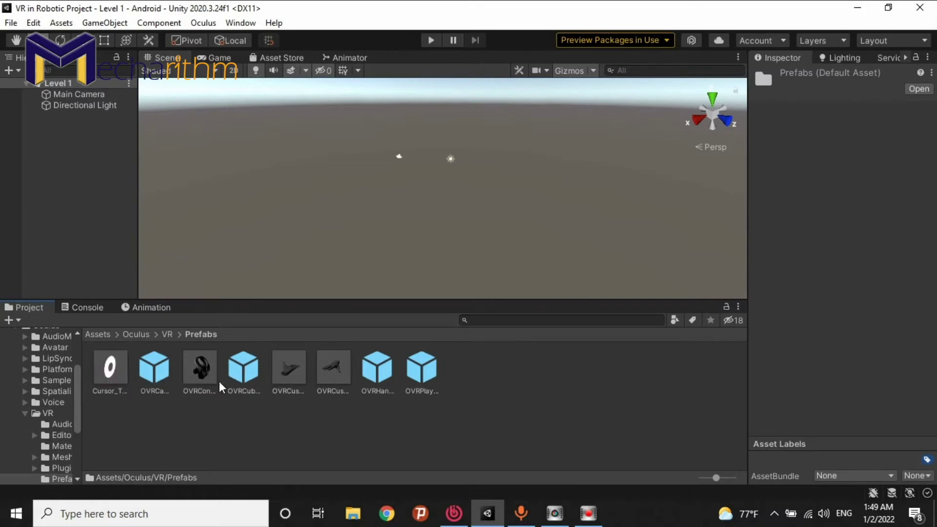
{"action": "left_click", "coordinate": [162, 375]}
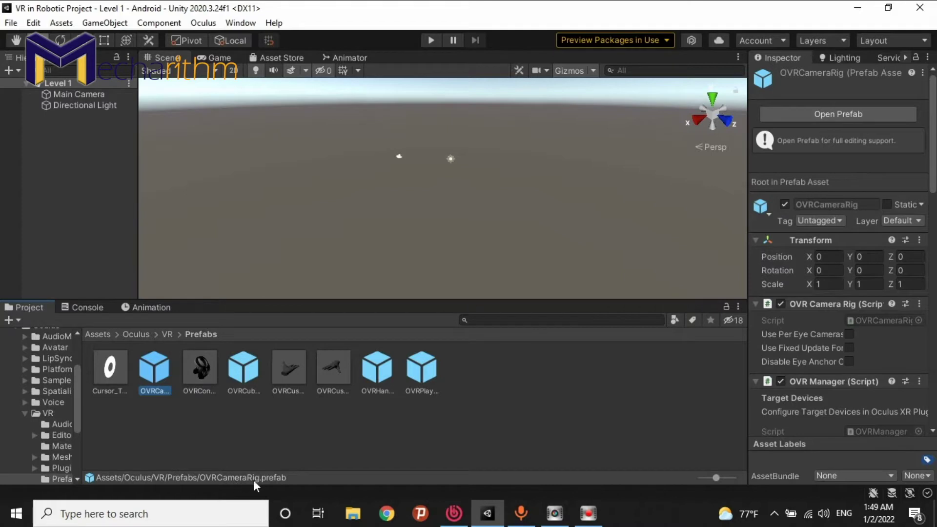
{"action": "left_click", "coordinate": [241, 380]}
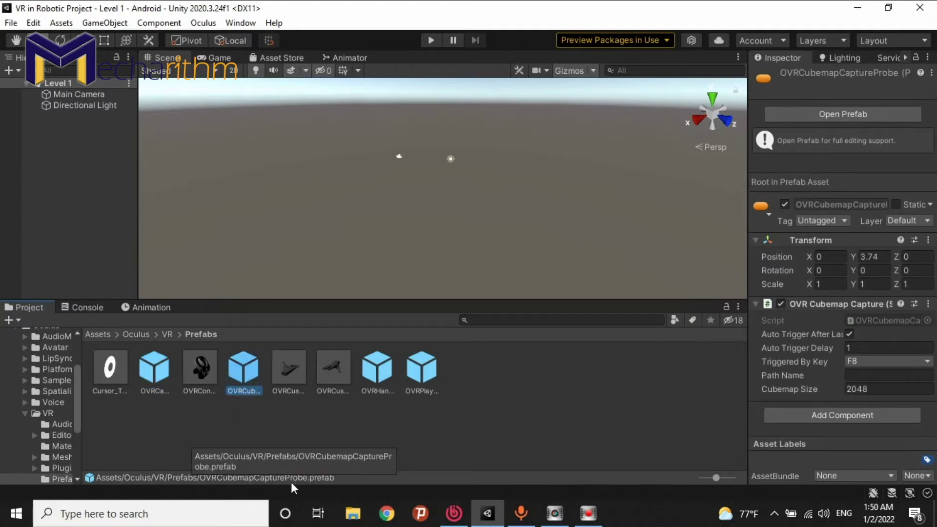
{"action": "left_click", "coordinate": [376, 380]}
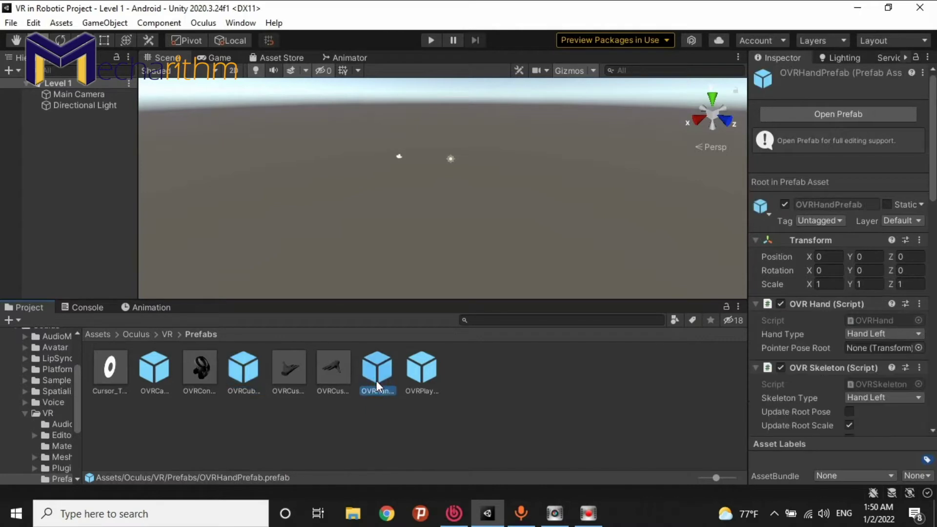
{"action": "left_click", "coordinate": [427, 371]}
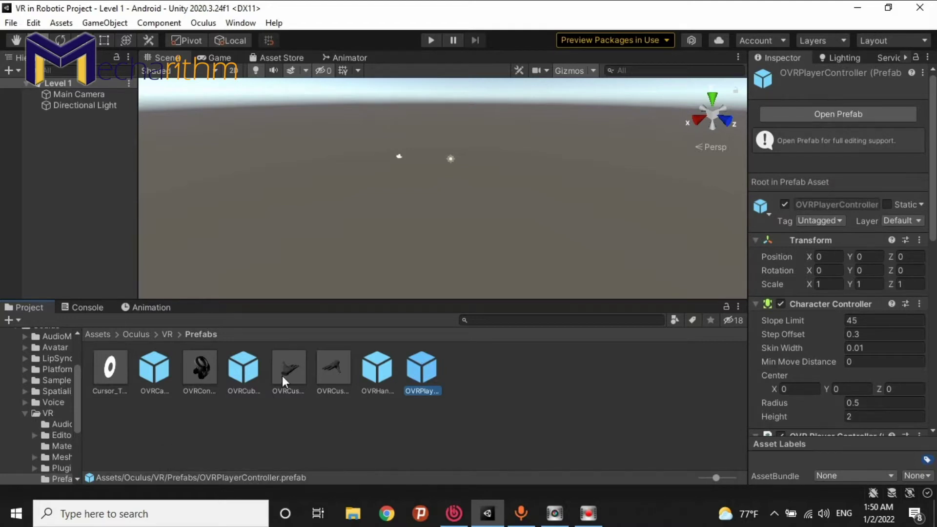
{"action": "left_click", "coordinate": [248, 373]}
Step: Add the OVRCameraRig prefab to the Level 1 scene as a trial and delete it again
{"action": "left_click", "coordinate": [149, 372]}
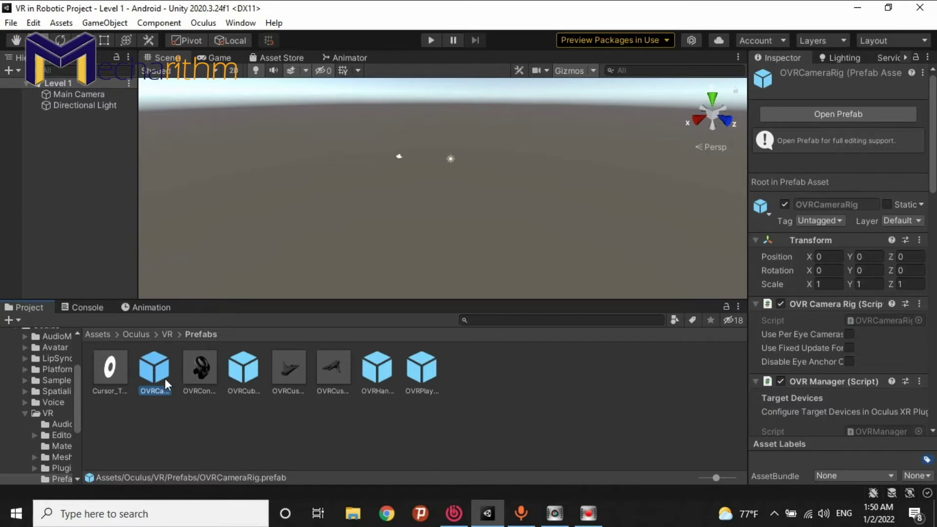
{"action": "left_click_drag", "start_coordinate": [163, 376], "coordinate": [87, 181]}
{"action": "left_click_drag", "start_coordinate": [69, 148], "coordinate": [69, 148]}
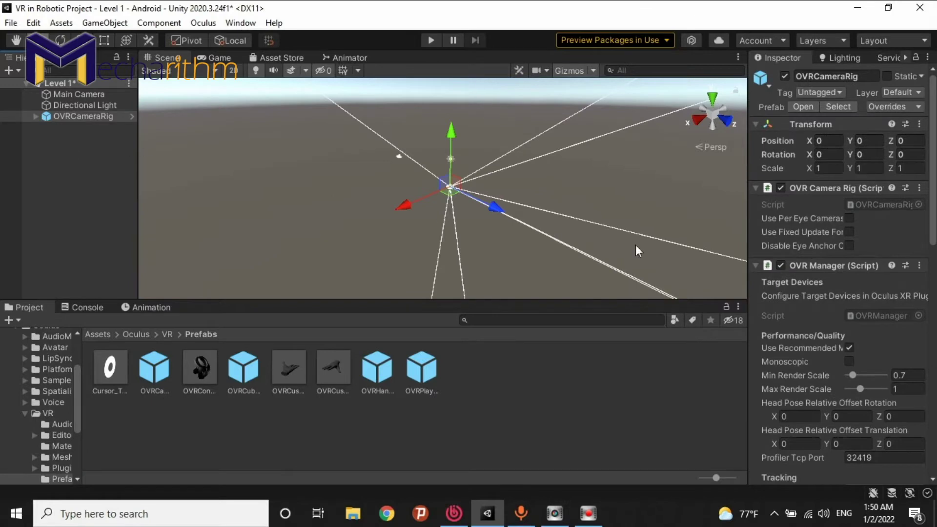
{"action": "scroll", "coordinate": [876, 287], "scroll_direction": "down", "scroll_amount": 10}
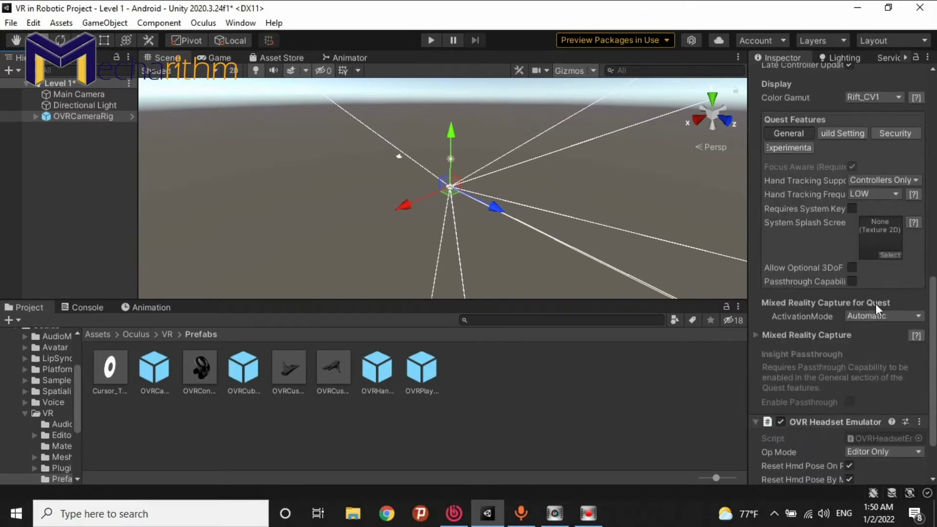
{"action": "scroll", "coordinate": [876, 303], "scroll_direction": "up", "scroll_amount": 12}
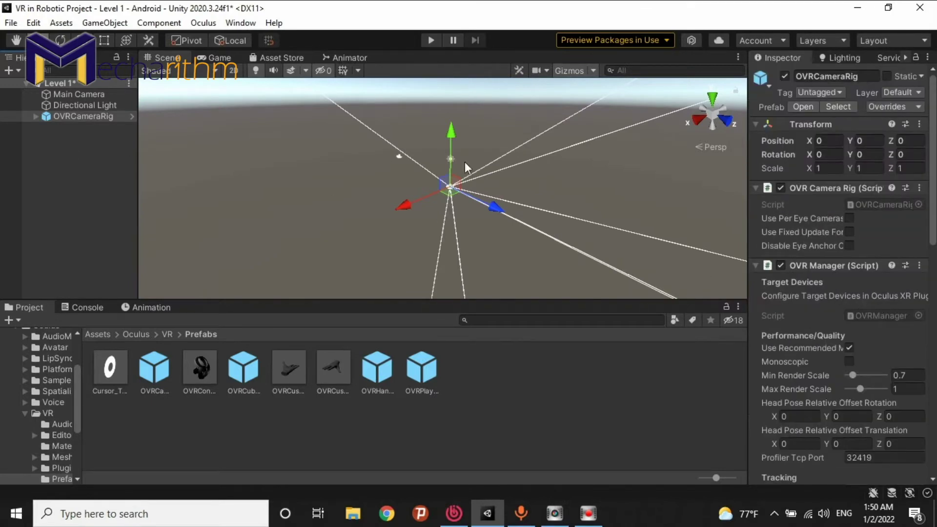
{"action": "left_click", "coordinate": [71, 118]}
{"action": "key", "text": "Delete"}
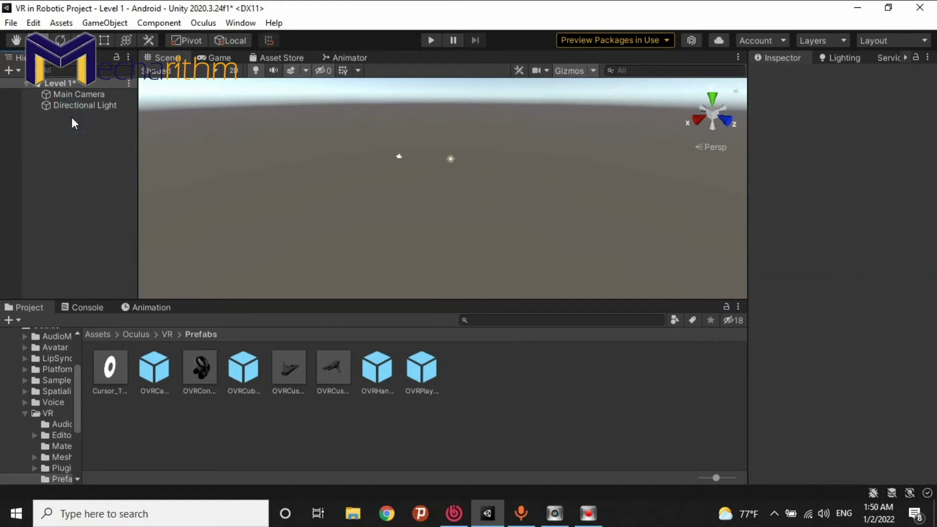
Step: Open the Assets/Oculus/VR/Scenes folder and save the Level 1 scene
{"action": "left_click", "coordinate": [167, 335]}
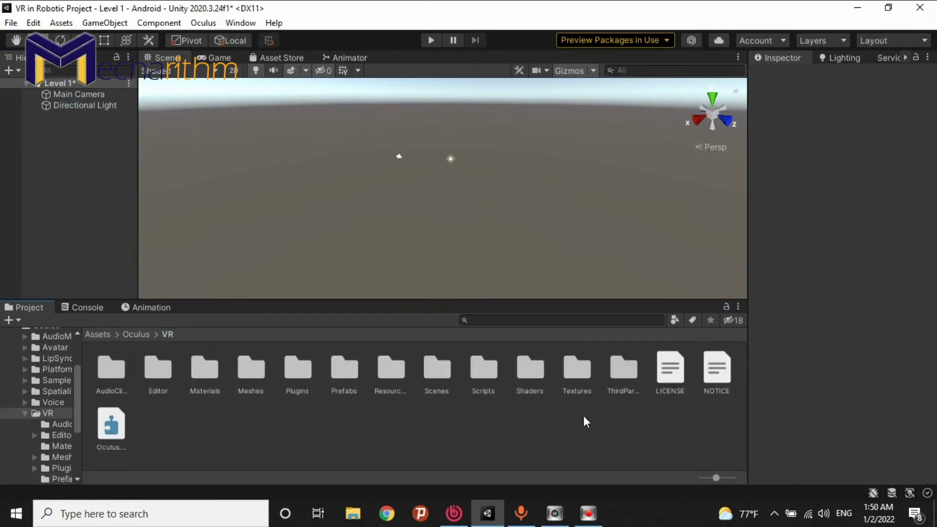
{"action": "double_click", "coordinate": [441, 367]}
{"action": "left_click", "coordinate": [95, 233]}
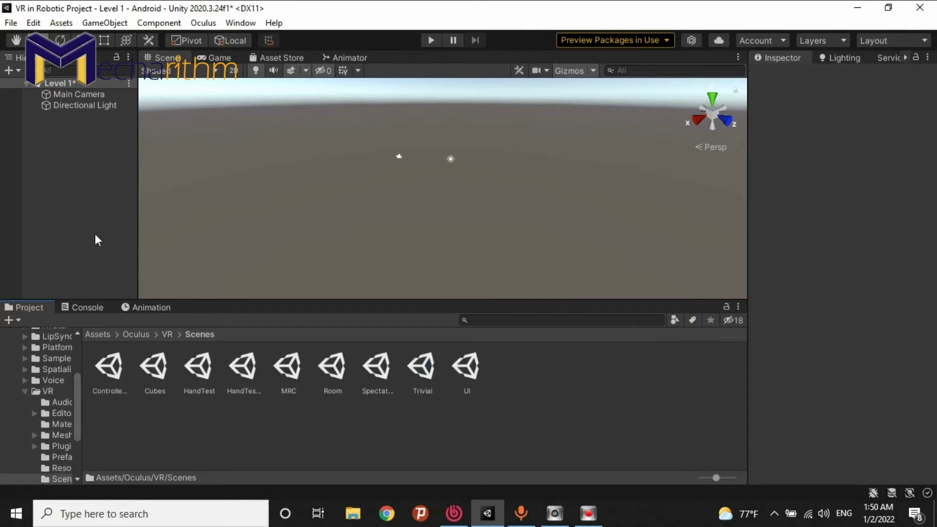
{"action": "key", "text": "ctrl+s"}
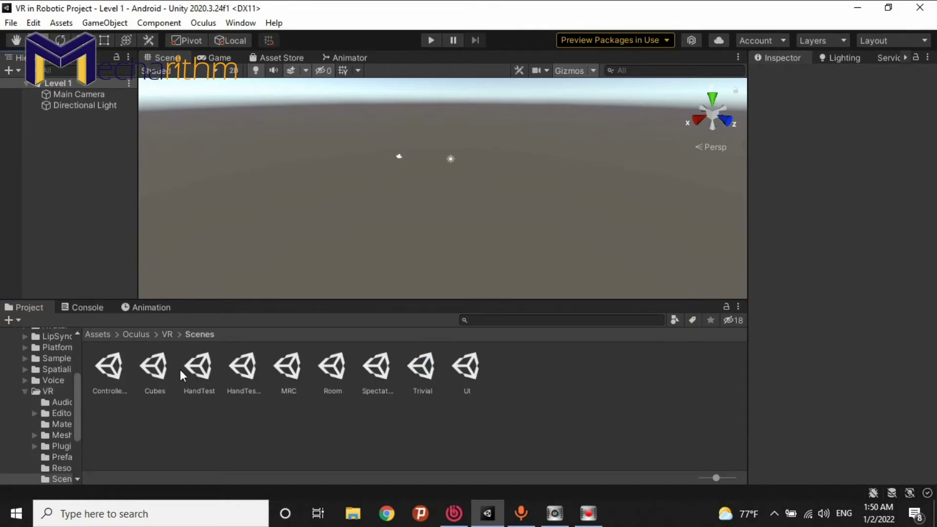
Step: Examine the Oculus sample scenes, including ControllerModels, HandTest, HandTest_Custom and SpectatorMode, by their full file names
{"action": "left_click", "coordinate": [198, 369]}
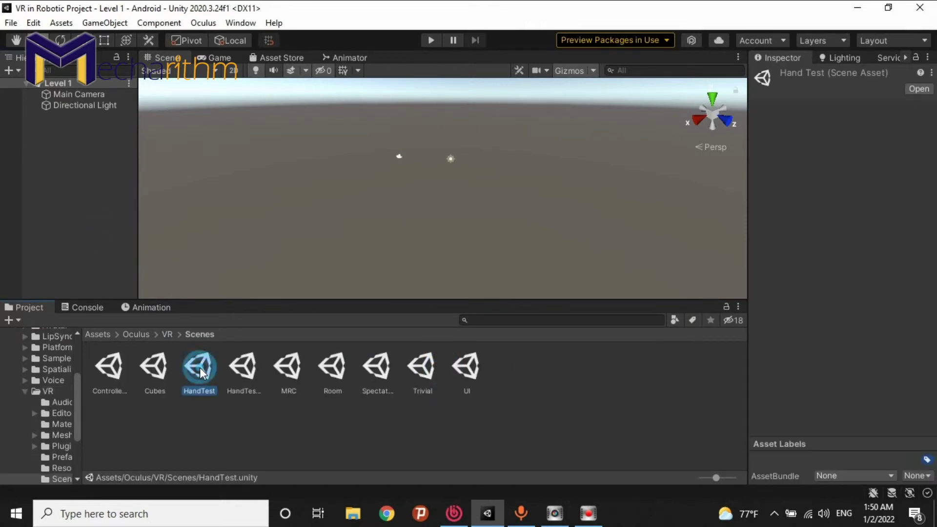
{"action": "left_click", "coordinate": [117, 372]}
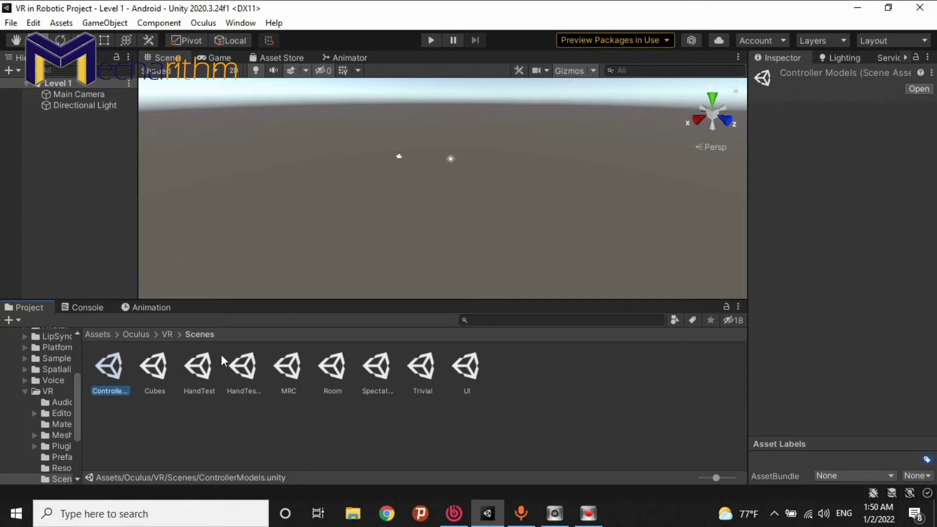
{"action": "left_click", "coordinate": [256, 379]}
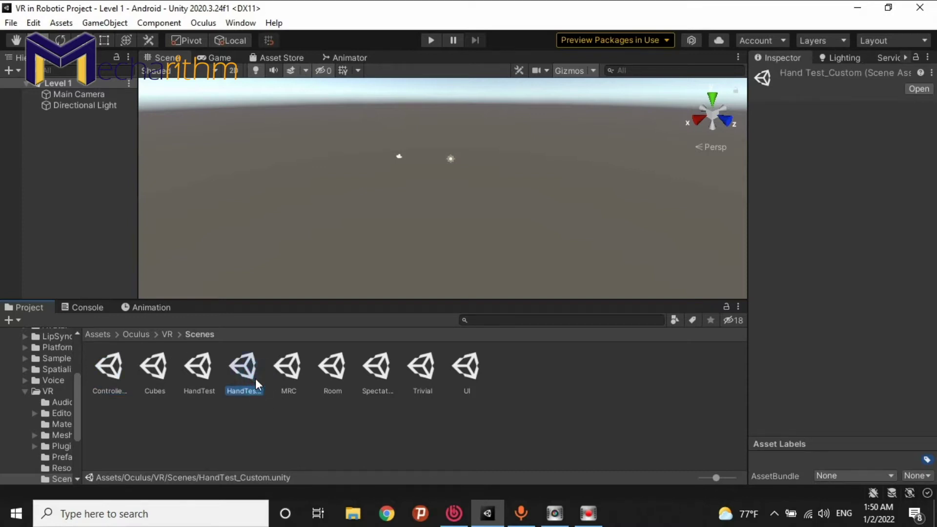
{"action": "left_click", "coordinate": [197, 378]}
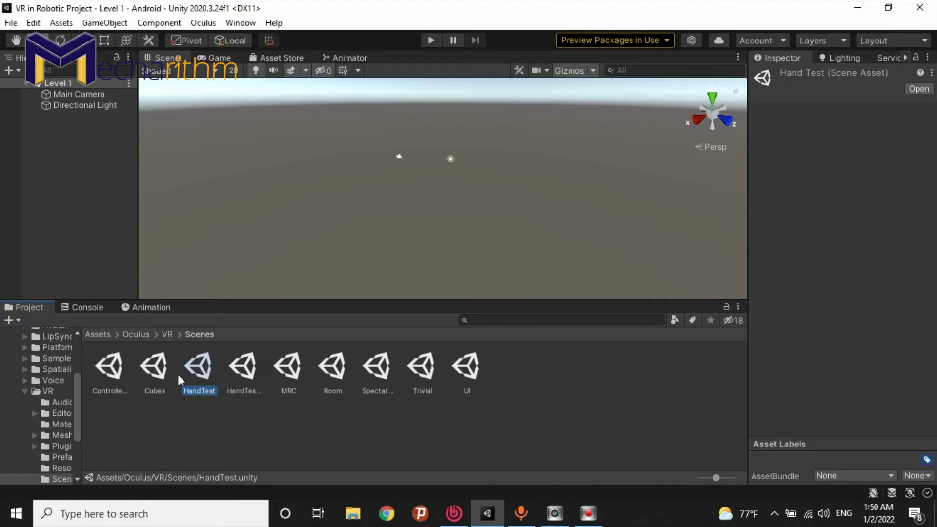
{"action": "left_click", "coordinate": [243, 380]}
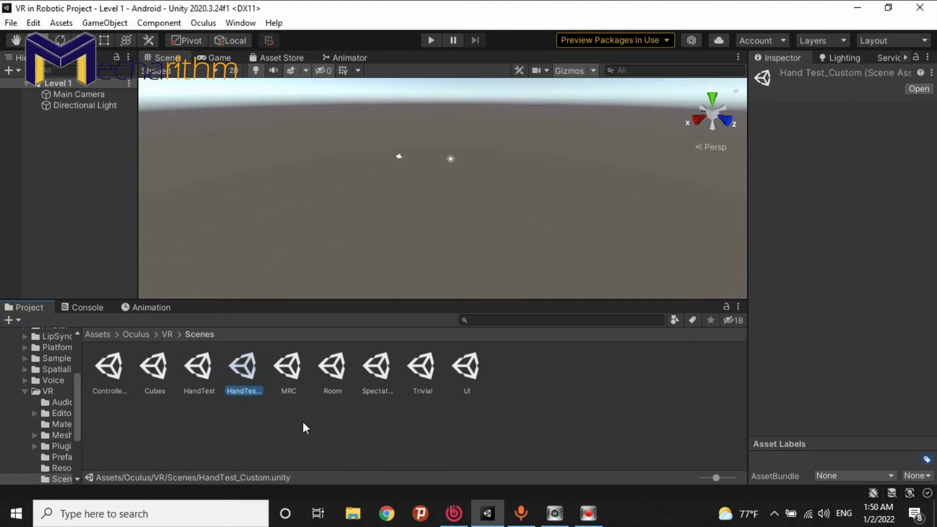
{"action": "left_click", "coordinate": [345, 378]}
{"action": "left_click", "coordinate": [380, 376]}
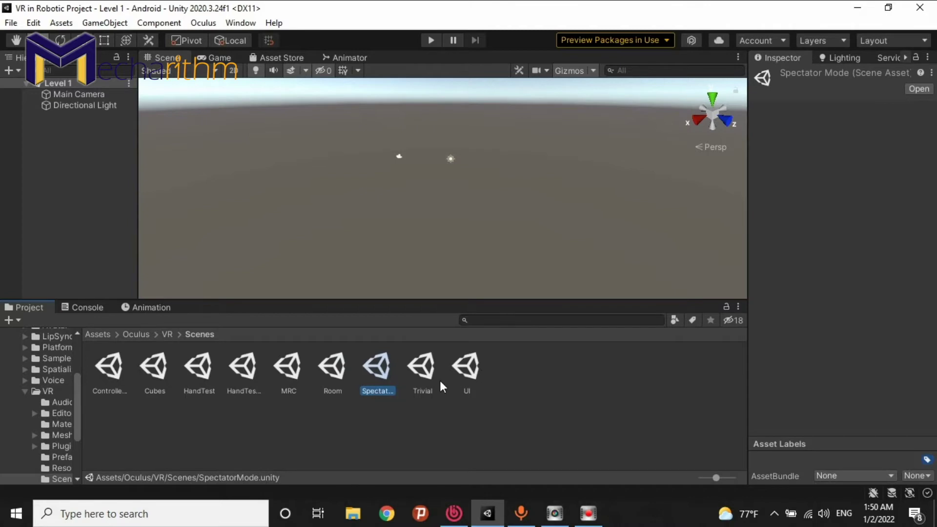
{"action": "left_click", "coordinate": [465, 368]}
{"action": "left_click", "coordinate": [328, 436]}
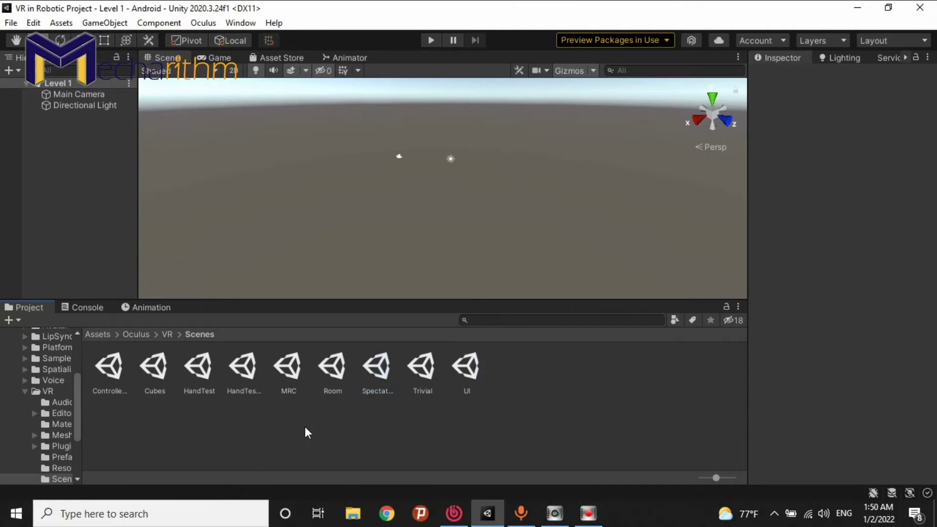
Step: Open the HandTest_Custom sample scene and focus on its OVRCameraRig object
{"action": "double_click", "coordinate": [251, 371]}
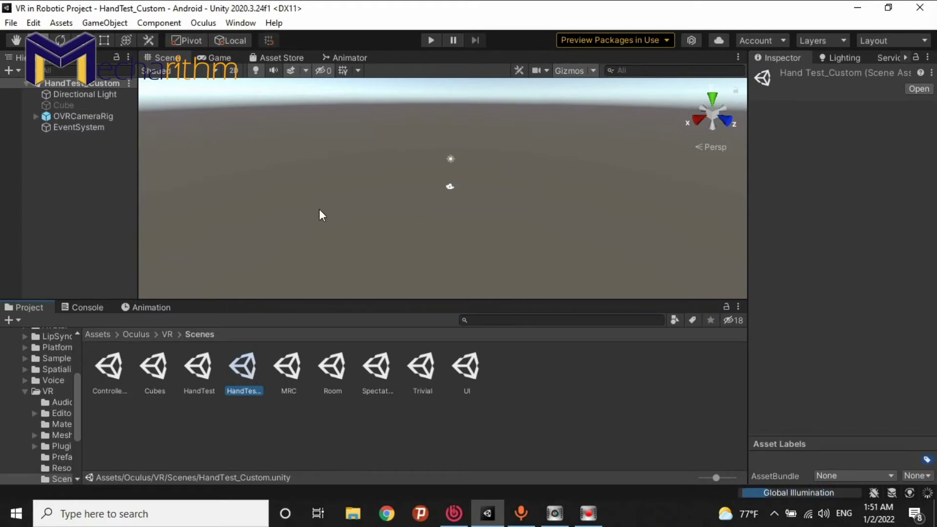
{"action": "left_click", "coordinate": [60, 116]}
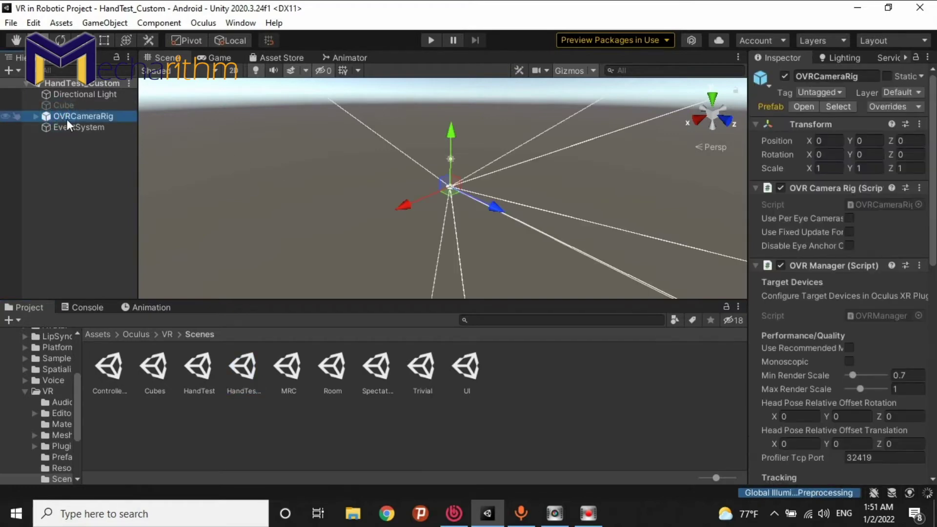
{"action": "double_click", "coordinate": [68, 116]}
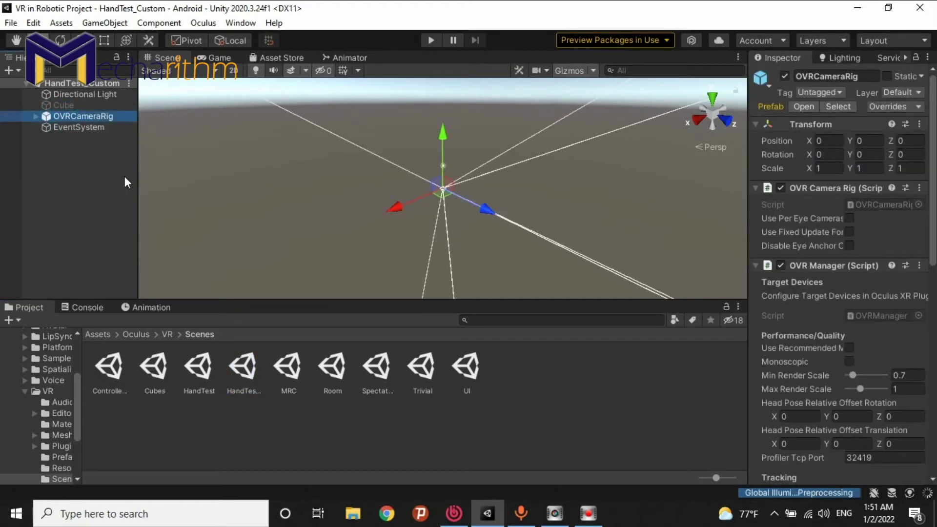
Step: Shrink the 3D gizmo icons in the Scene view so the OVRCameraRig hand models can be viewed from the front
{"action": "double_click", "coordinate": [78, 114]}
{"action": "left_click", "coordinate": [87, 174]}
{"action": "right_click_drag", "start_coordinate": [441, 201], "coordinate": [584, 227]}
{"action": "key", "text": "a"}
{"action": "key", "text": "w"}
{"action": "left_click", "coordinate": [594, 71]}
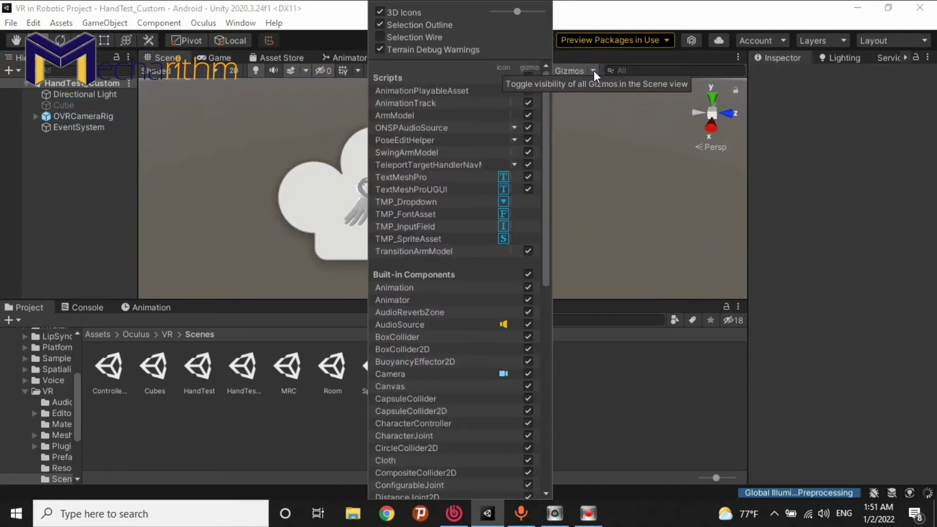
{"action": "left_click_drag", "start_coordinate": [509, 11], "coordinate": [504, 12]}
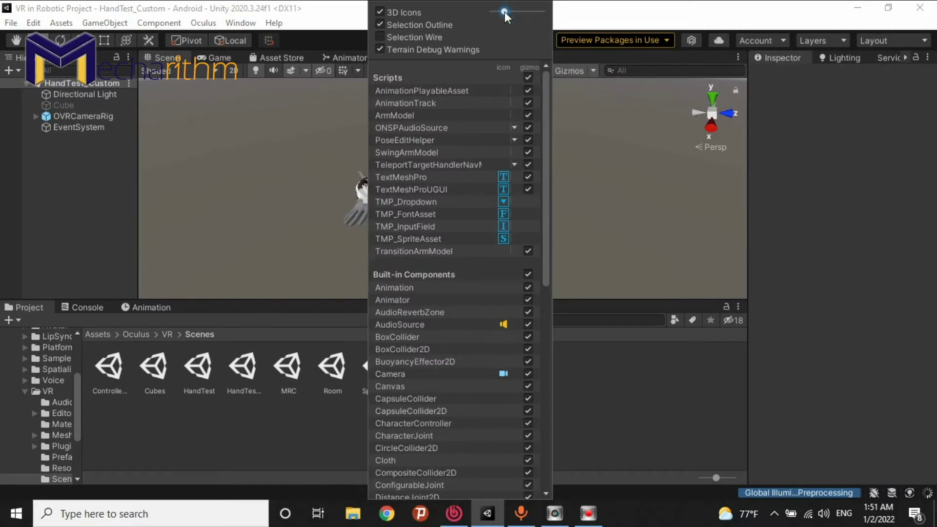
{"action": "left_click", "coordinate": [341, 32]}
{"action": "right_click_drag", "start_coordinate": [473, 169], "coordinate": [398, 178]}
{"action": "left_click_drag", "start_coordinate": [398, 177], "coordinate": [882, 218], "text": "alt"}
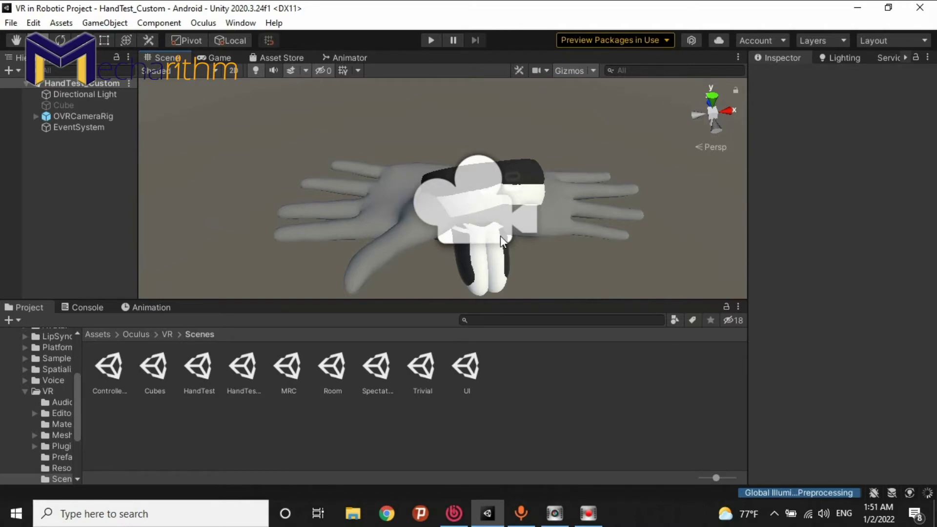
Step: Expand OVRCameraRig and its TrackingSpace, and inspect the CenterEyeAnchor, LeftHandAnchor and RightHandAnchor objects
{"action": "left_click", "coordinate": [36, 116]}
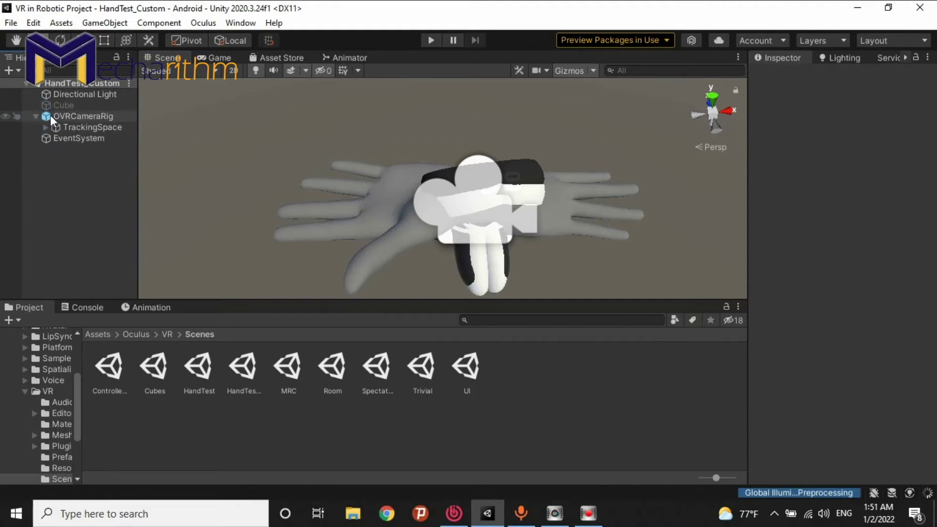
{"action": "left_click", "coordinate": [81, 128]}
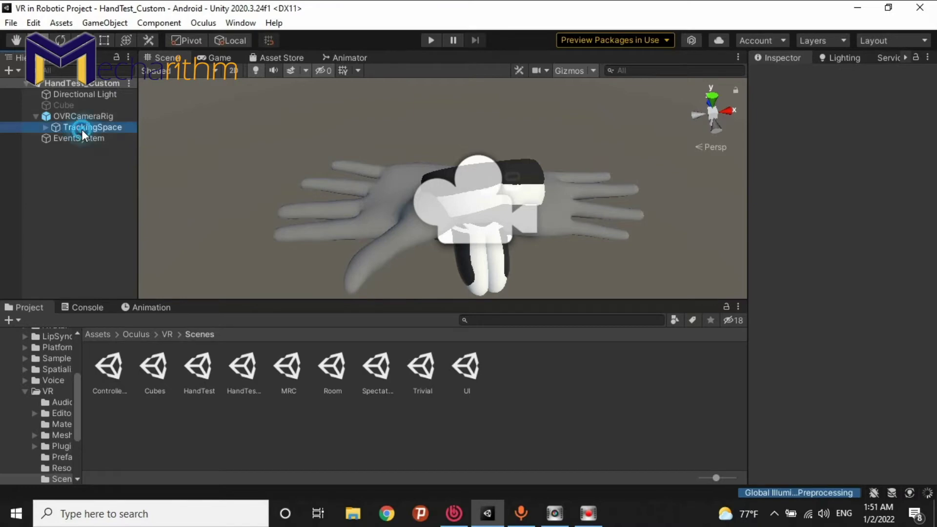
{"action": "left_click", "coordinate": [43, 128]}
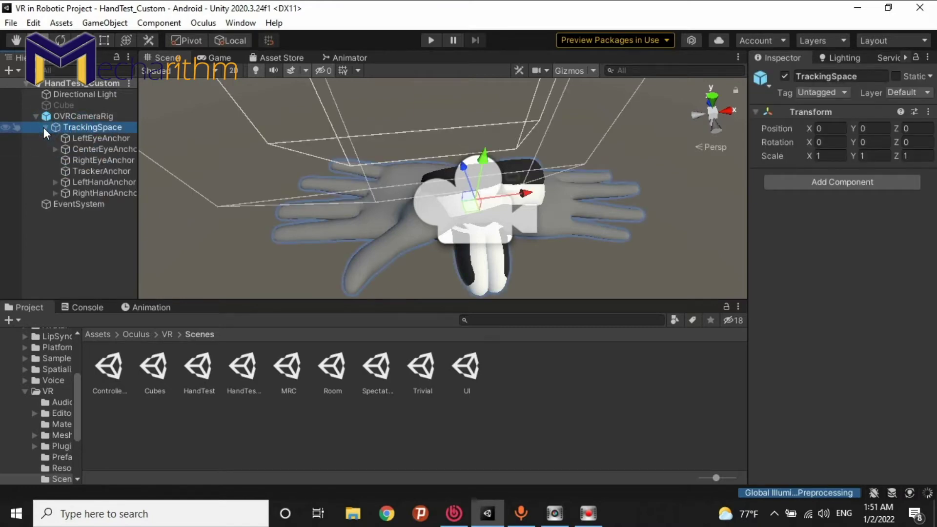
{"action": "left_click", "coordinate": [82, 151]}
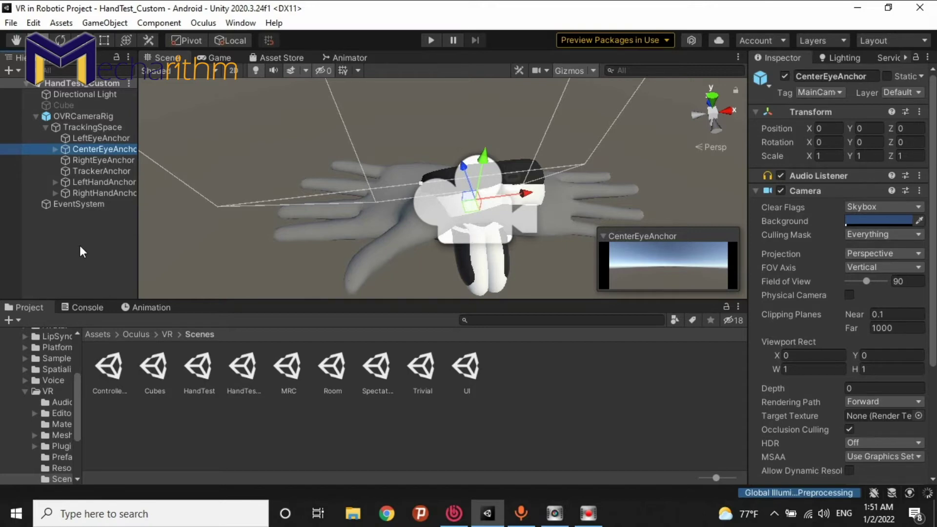
{"action": "left_click", "coordinate": [74, 184]}
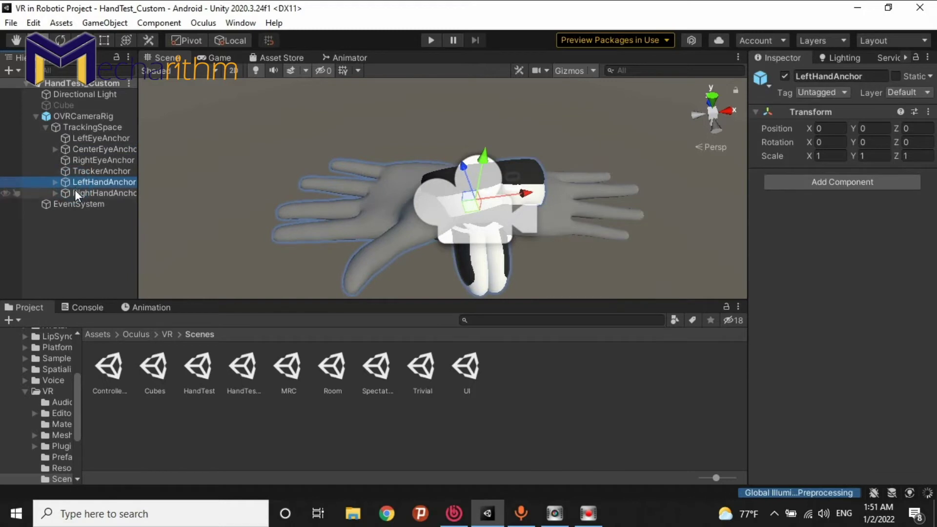
{"action": "left_click", "coordinate": [74, 193]}
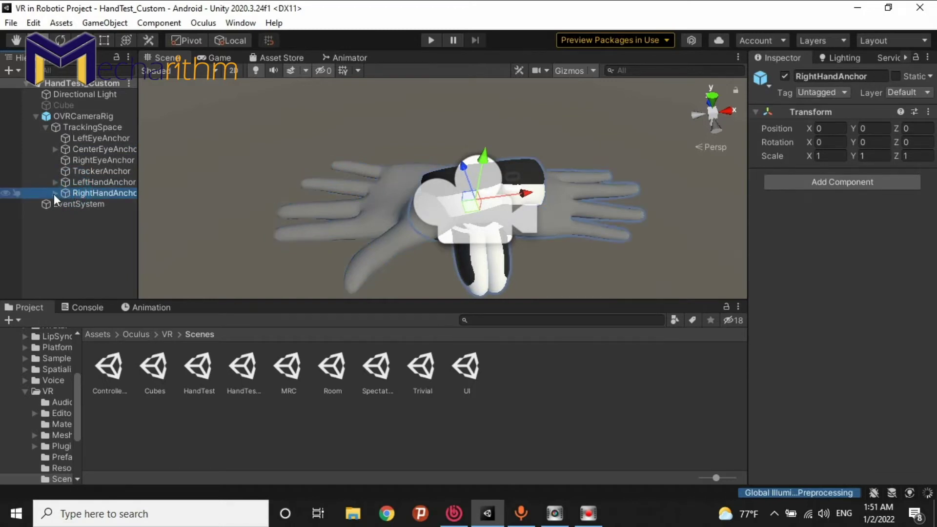
Step: Examine the children of RightHandAnchor, including OVRCustomHandPrefab_R, OculusHand_R, RightControllerAnchor and OVRControllerPrefab, with the Hierarchy widened to read their names
{"action": "left_click", "coordinate": [55, 193]}
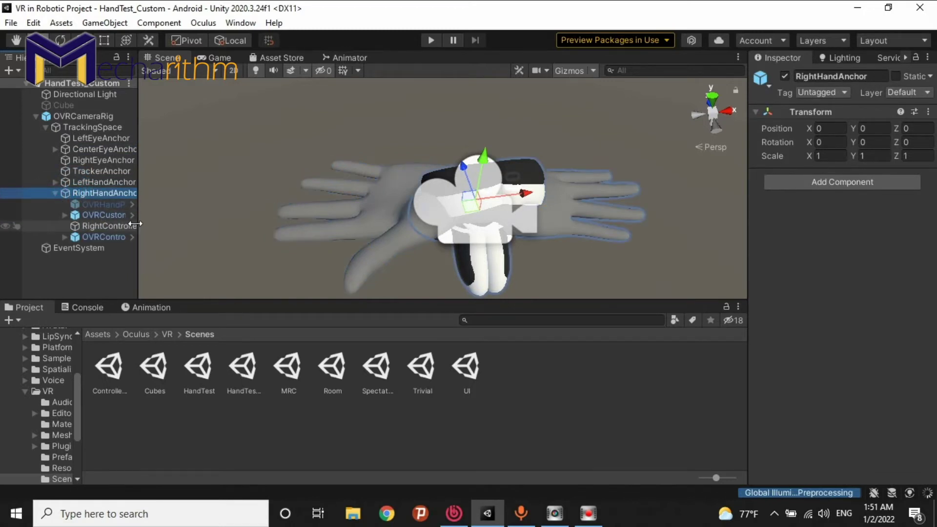
{"action": "left_click_drag", "start_coordinate": [138, 224], "coordinate": [241, 224]}
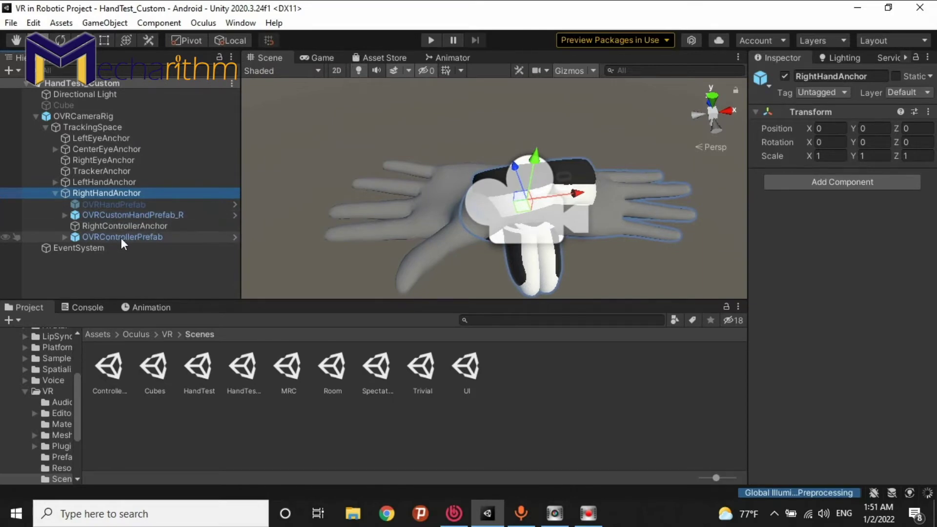
{"action": "left_click", "coordinate": [65, 214]}
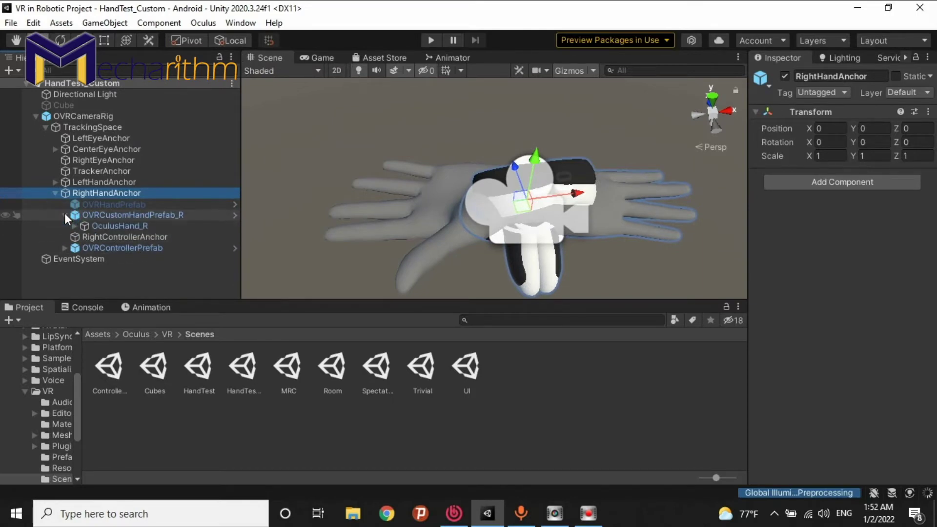
{"action": "left_click", "coordinate": [109, 226]}
{"action": "left_click", "coordinate": [115, 215]}
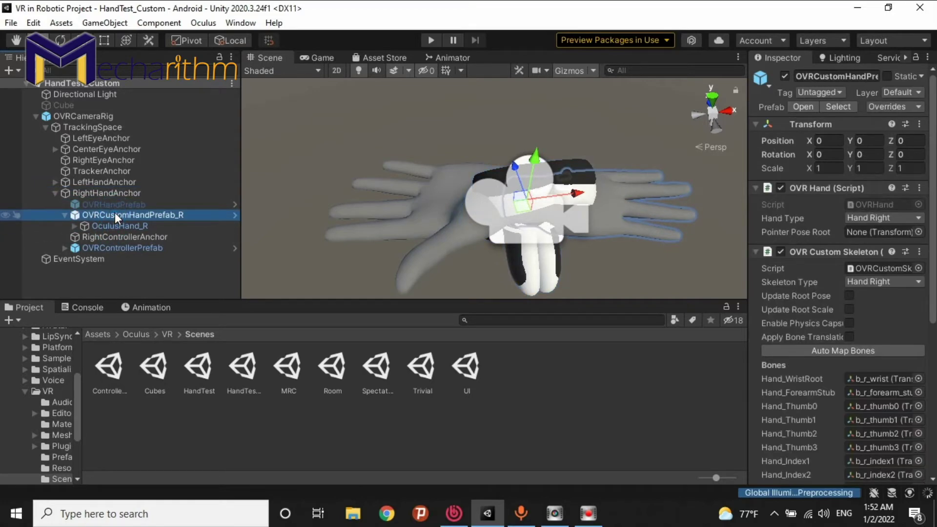
{"action": "left_click", "coordinate": [109, 248]}
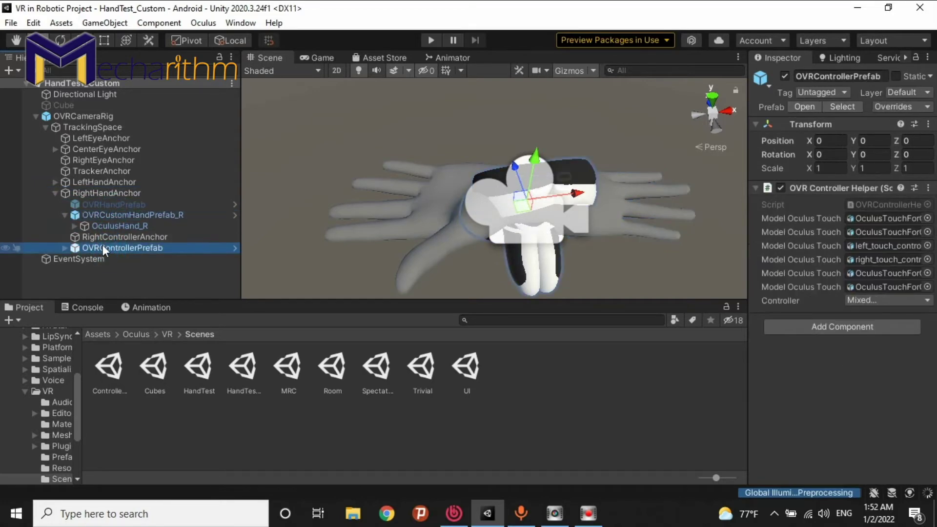
{"action": "left_click", "coordinate": [108, 238]}
{"action": "left_click", "coordinate": [98, 244]}
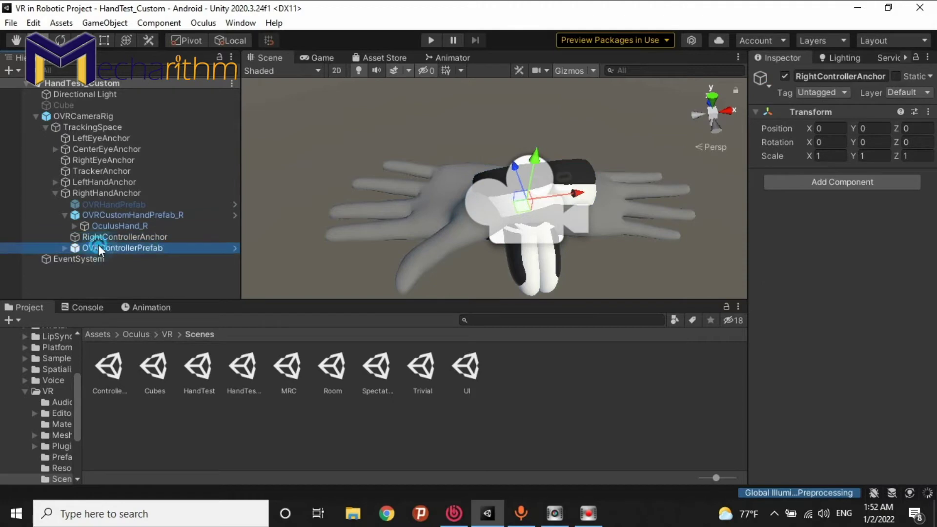
{"action": "left_click", "coordinate": [99, 217]}
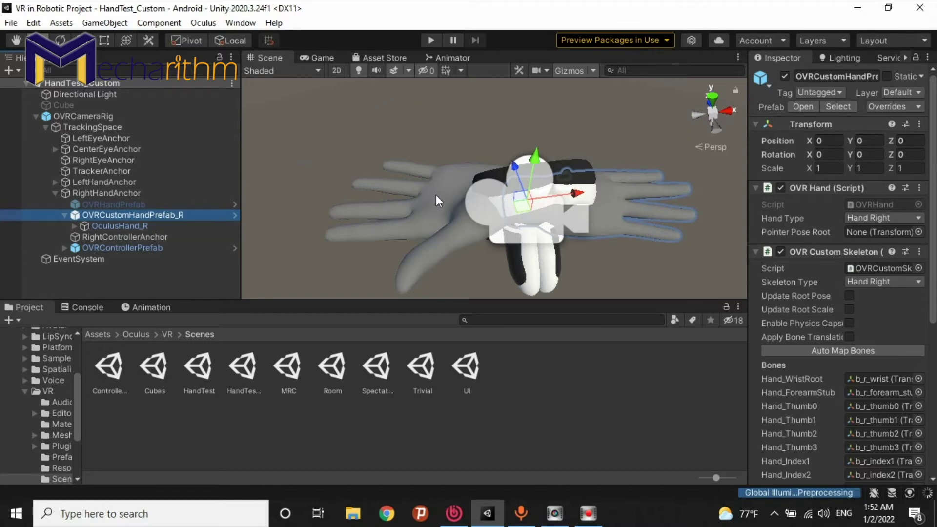
{"action": "left_click", "coordinate": [132, 227]}
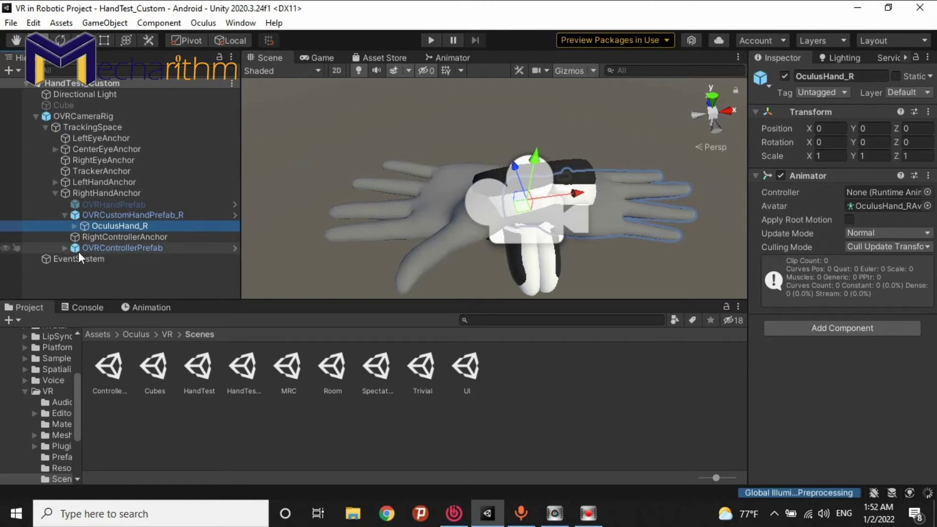
Step: Inspect the Quest 2 and Quest/Rift S touch controller models inside OVRControllerPrefab, and collapse the OVRCameraRig hierarchy again
{"action": "left_click", "coordinate": [65, 247]}
{"action": "scroll", "coordinate": [142, 270], "scroll_direction": "down", "scroll_amount": 1}
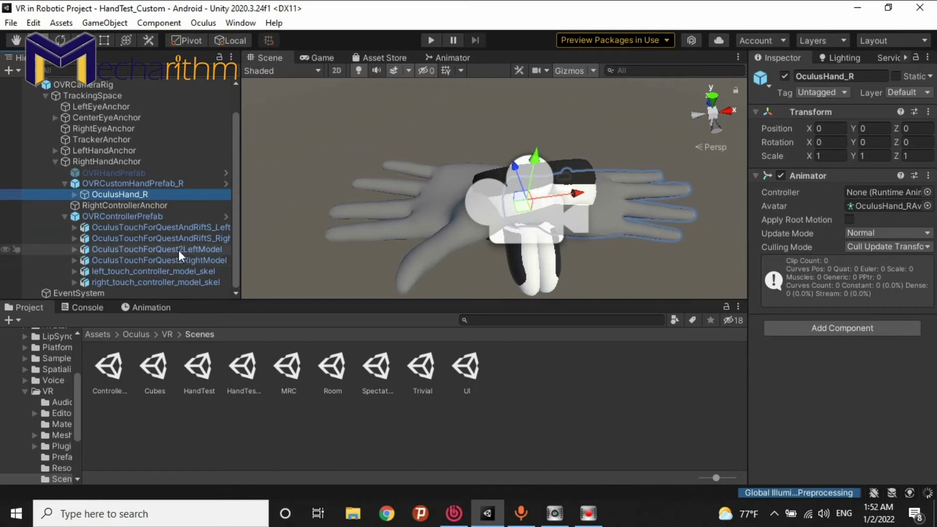
{"action": "left_click", "coordinate": [166, 250]}
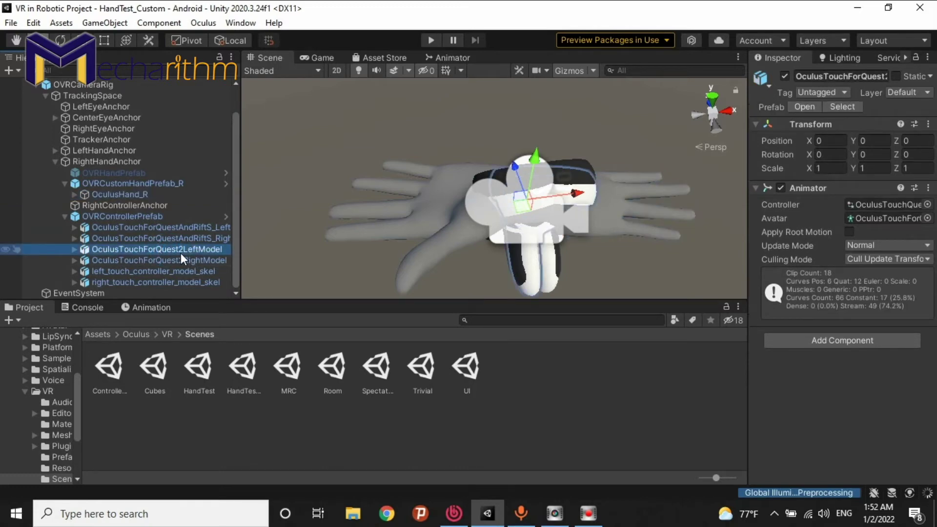
{"action": "left_click", "coordinate": [180, 227]}
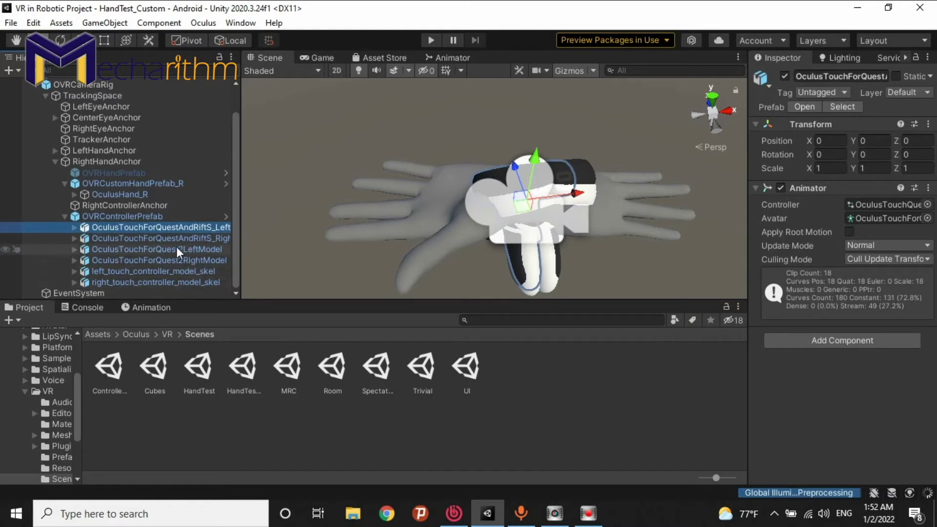
{"action": "left_click", "coordinate": [175, 260]}
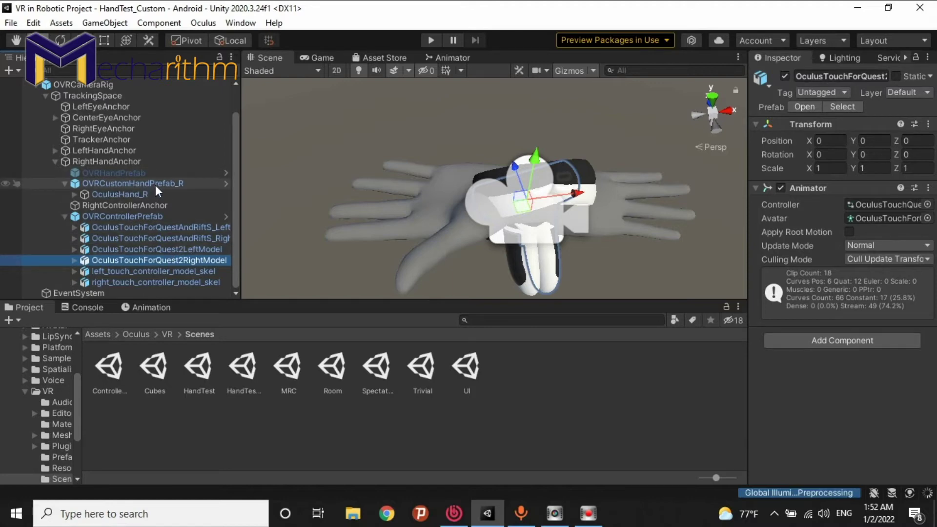
{"action": "left_click", "coordinate": [54, 161]}
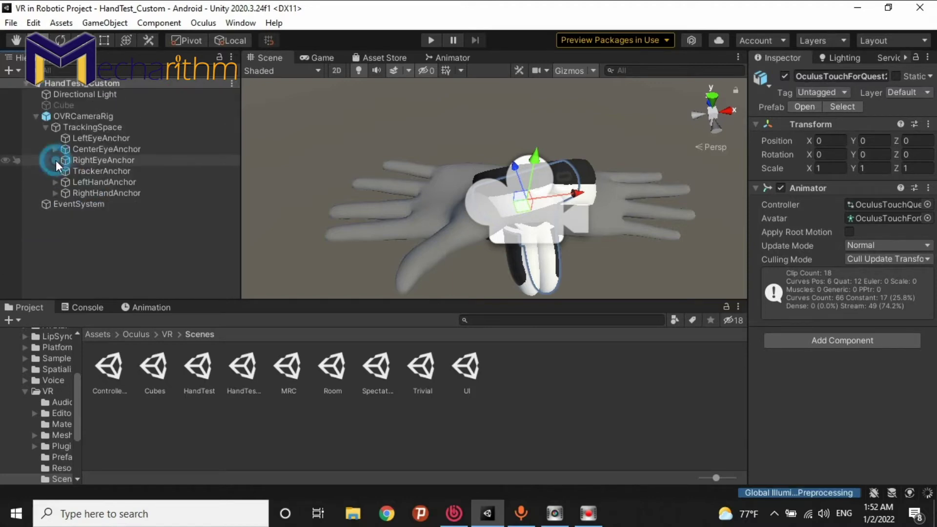
{"action": "left_click", "coordinate": [34, 115]}
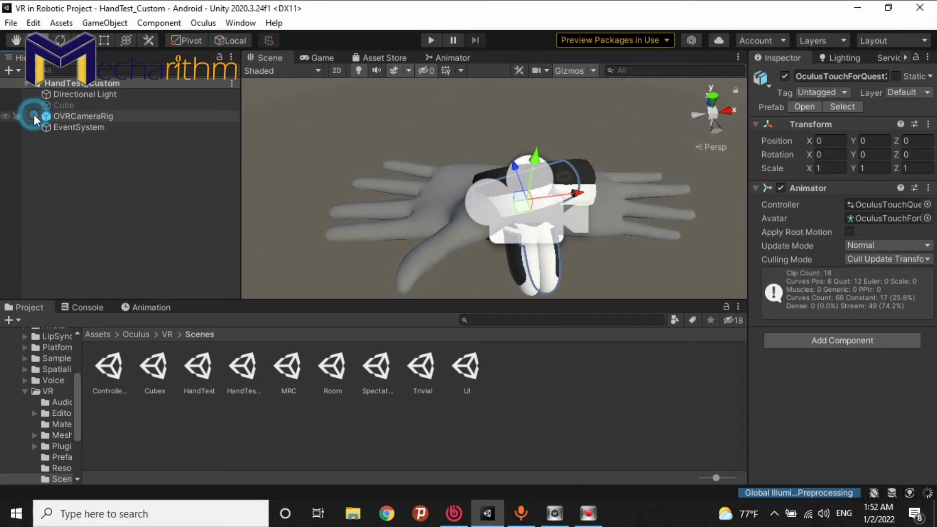
{"action": "left_click", "coordinate": [104, 202]}
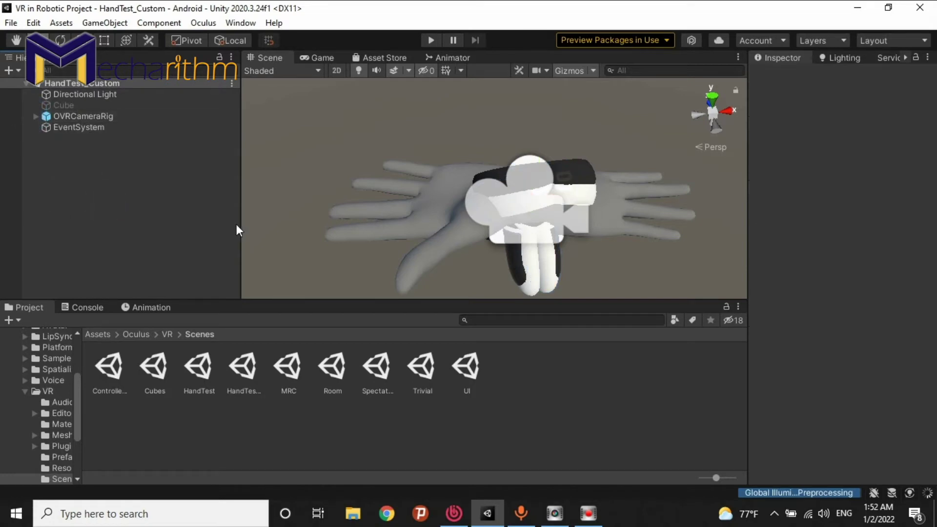
{"action": "left_click_drag", "start_coordinate": [236, 226], "coordinate": [175, 225]}
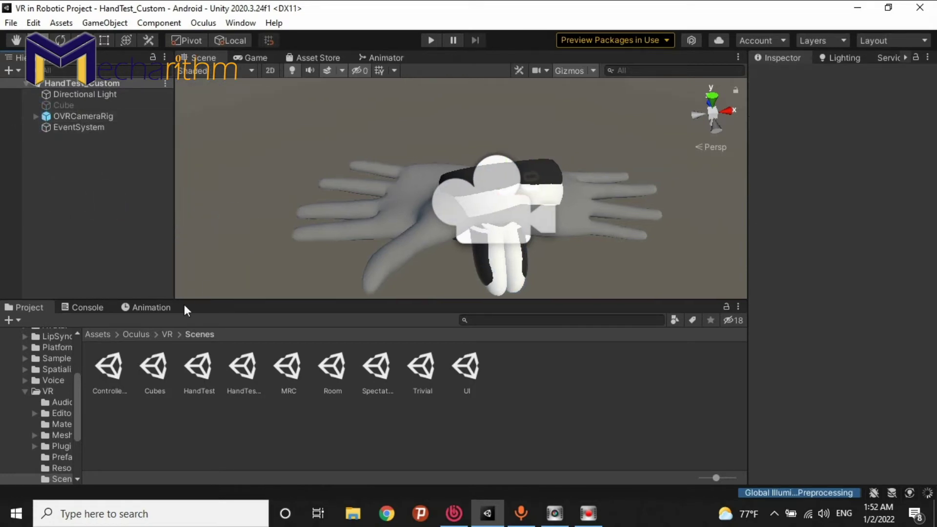
Step: Add the Level 1 scene from Assets/Scenes to the Hierarchy alongside the open HandTest_Custom scene
{"action": "left_click", "coordinate": [96, 334]}
{"action": "left_click", "coordinate": [202, 369]}
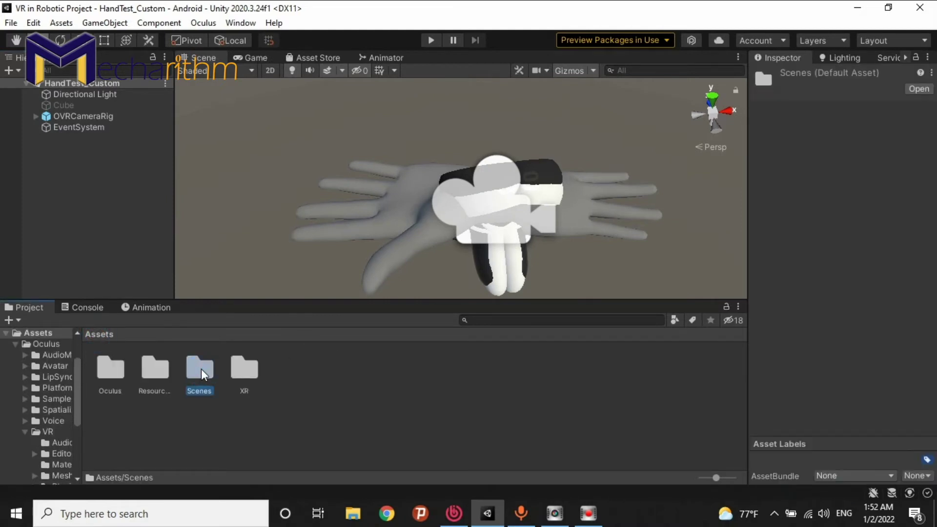
{"action": "double_click", "coordinate": [202, 369]}
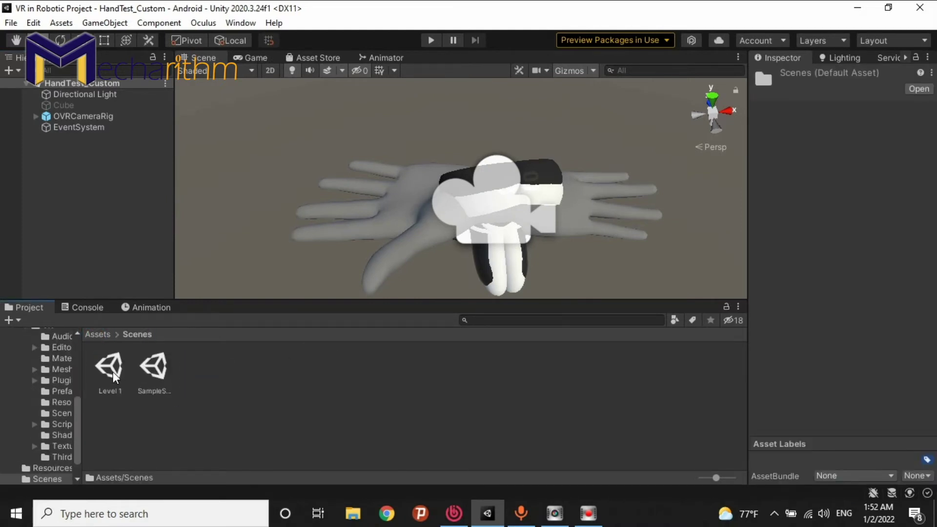
{"action": "left_click_drag", "start_coordinate": [114, 370], "coordinate": [83, 180]}
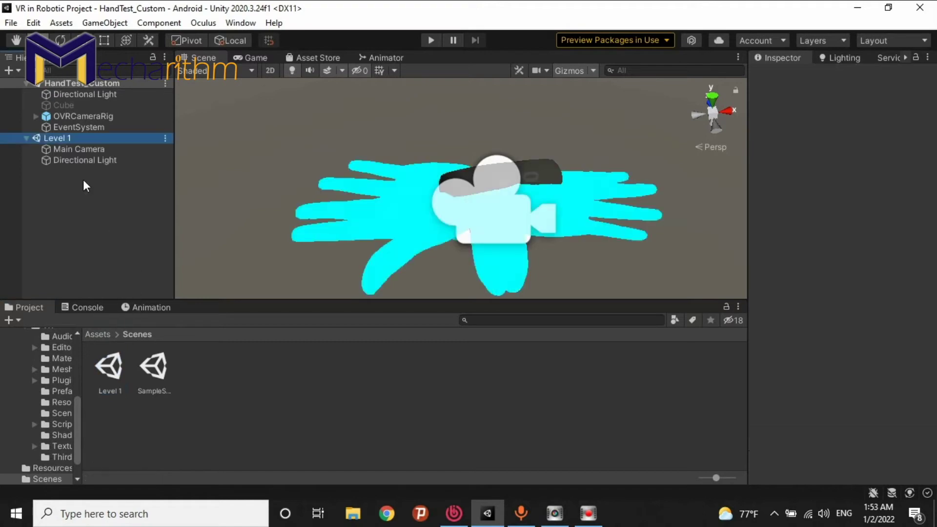
Step: Move OVRCameraRig from HandTest_Custom into the Level 1 scene and remove the HandTest_Custom scene from the Hierarchy
{"action": "left_click", "coordinate": [54, 116]}
{"action": "left_click_drag", "start_coordinate": [54, 116], "coordinate": [95, 178]}
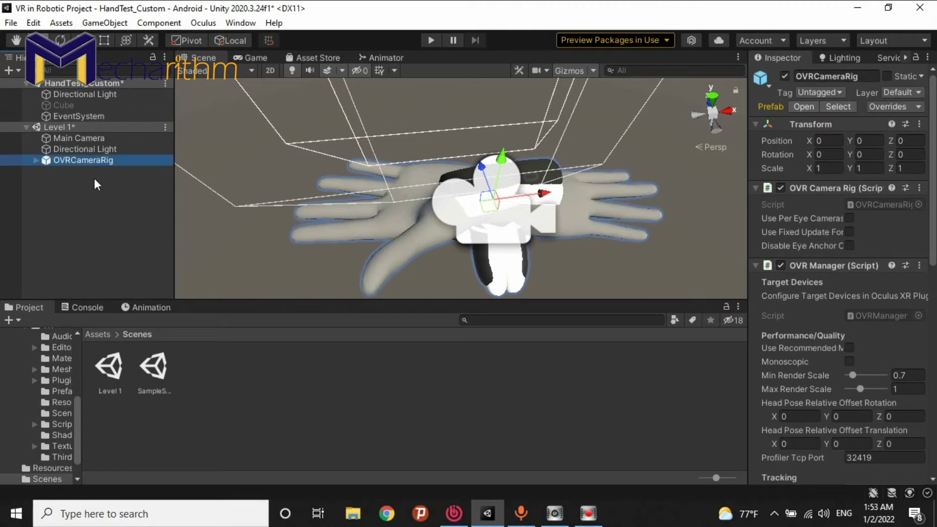
{"action": "left_click", "coordinate": [165, 84]}
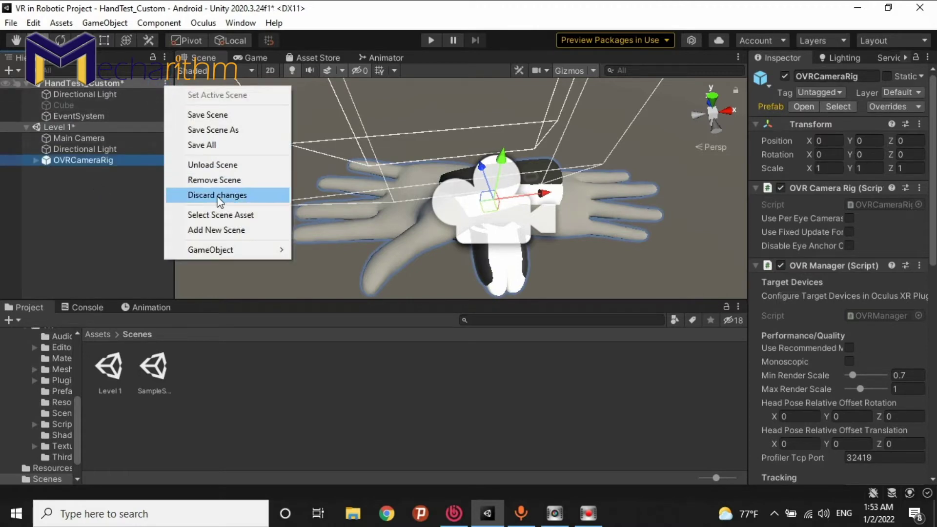
{"action": "left_click", "coordinate": [239, 187]}
{"action": "left_click", "coordinate": [514, 287]}
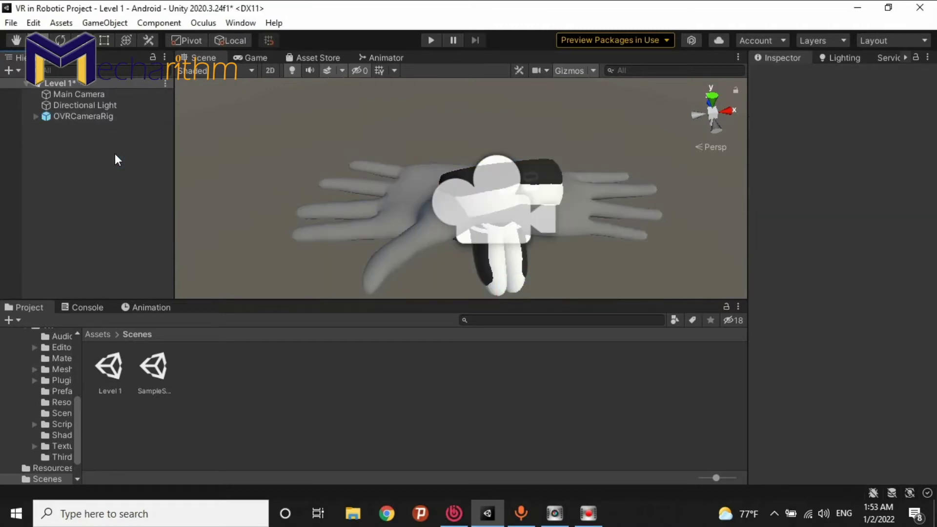
Step: Delete the Main Camera from the Level 1 scene and expand OVRCameraRig down to the contents of RightHandAnchor
{"action": "left_click", "coordinate": [90, 95]}
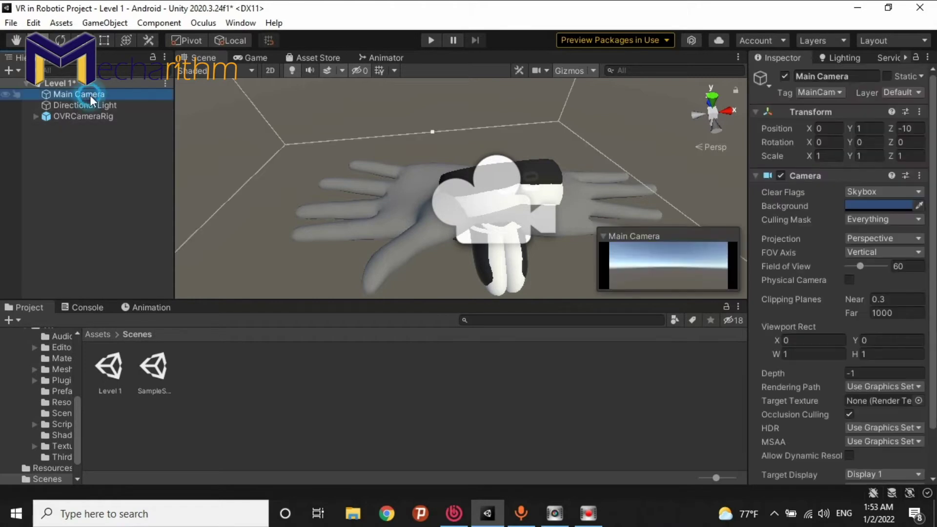
{"action": "key", "text": "Delete"}
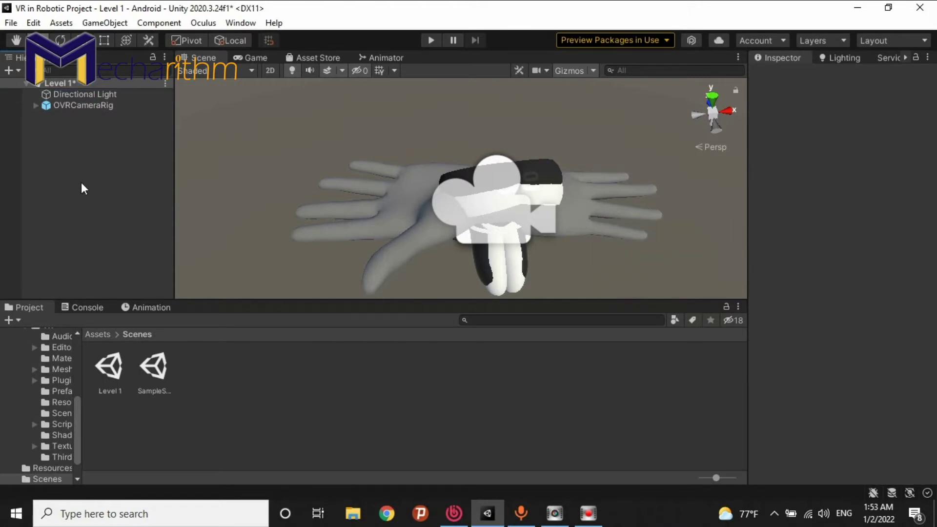
{"action": "left_click", "coordinate": [35, 104]}
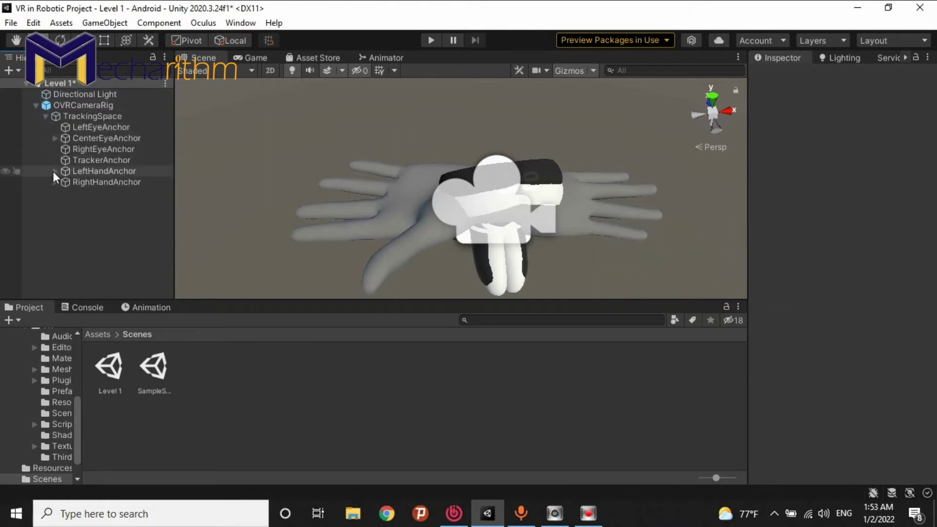
{"action": "left_click", "coordinate": [55, 182]}
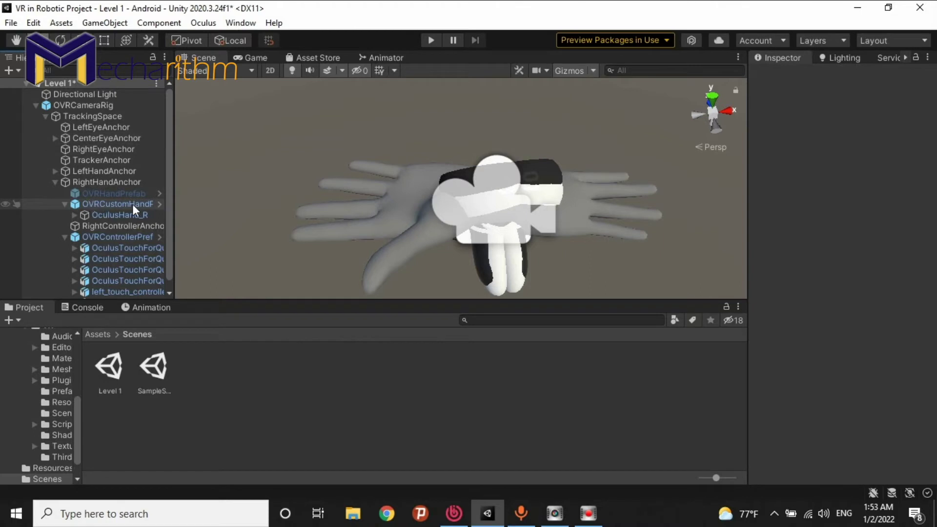
Step: Copy OculusTouchForQuest2RightModel from the right hand's OVRControllerPrefab and paste it as a child of OVRCustomHandPrefab_R
{"action": "left_click", "coordinate": [64, 237]}
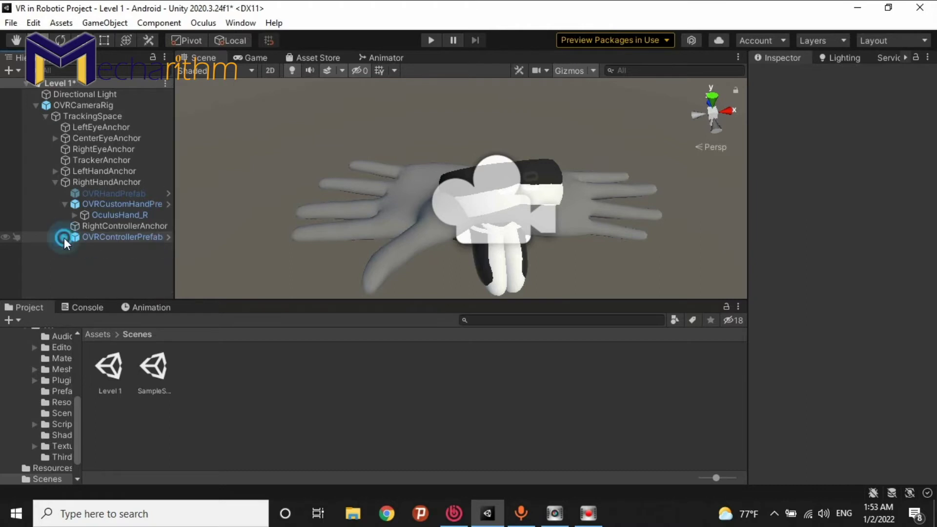
{"action": "left_click", "coordinate": [64, 237]}
{"action": "left_click_drag", "start_coordinate": [170, 258], "coordinate": [282, 273]}
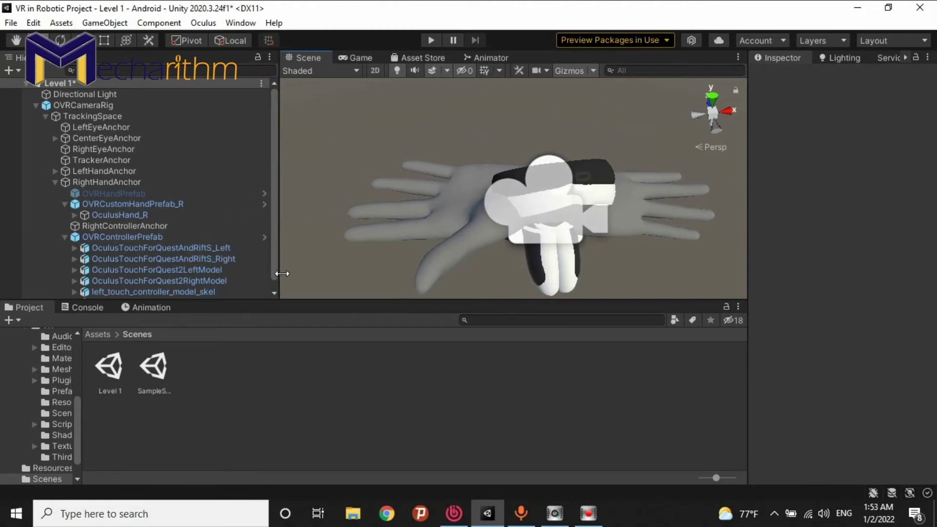
{"action": "left_click", "coordinate": [186, 281]}
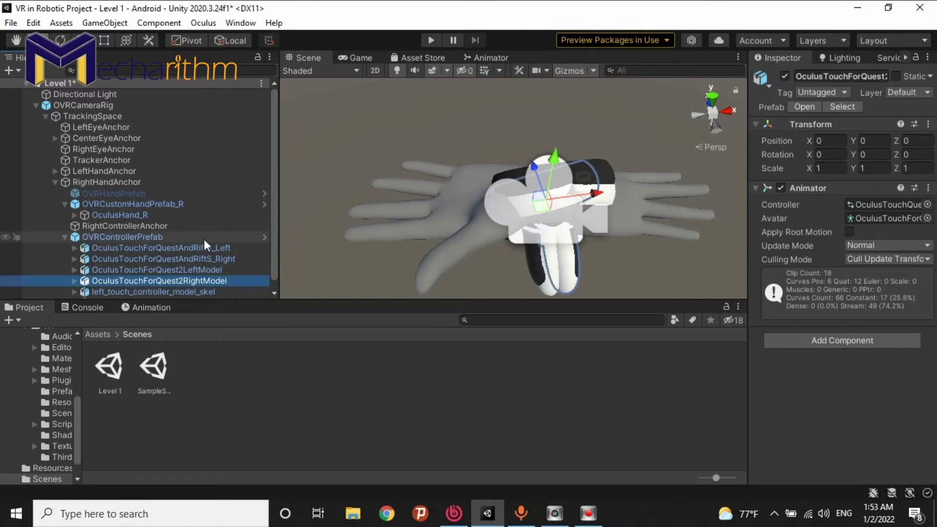
{"action": "left_click", "coordinate": [122, 203]}
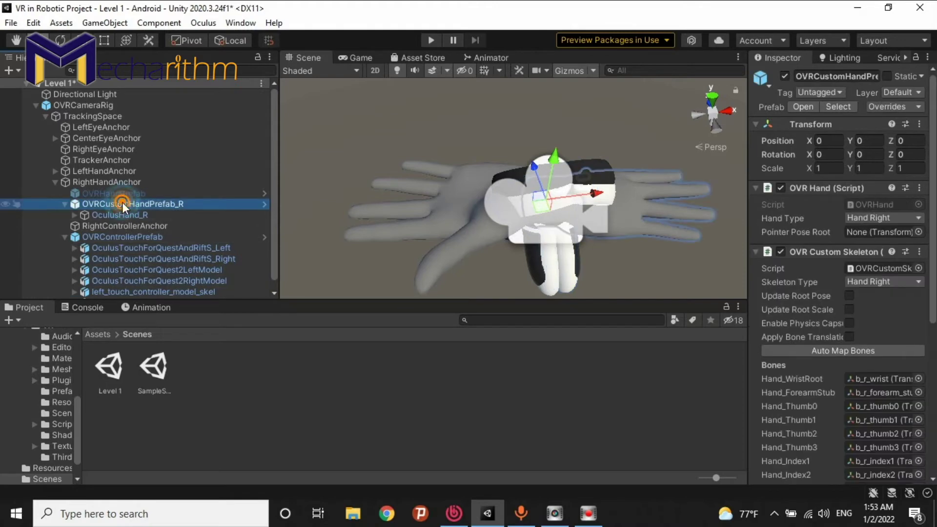
{"action": "right_click", "coordinate": [122, 203]}
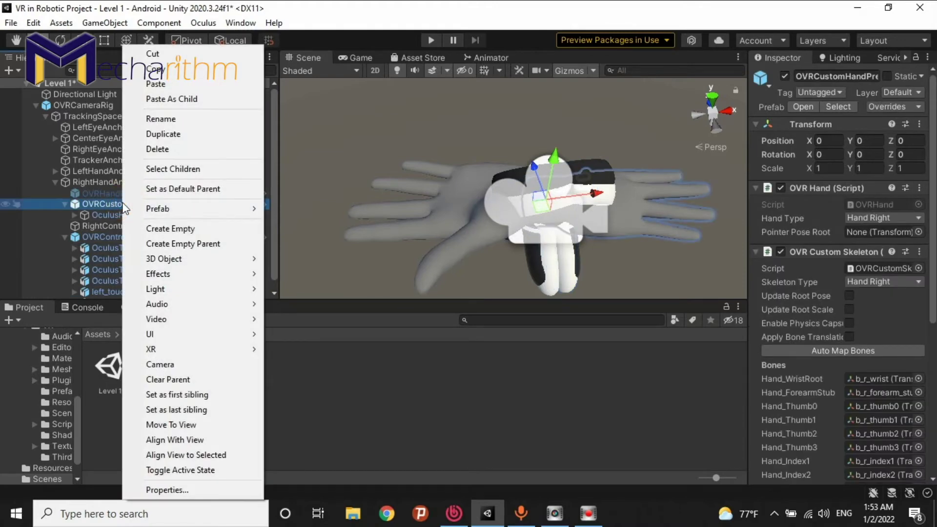
{"action": "left_click", "coordinate": [160, 99]}
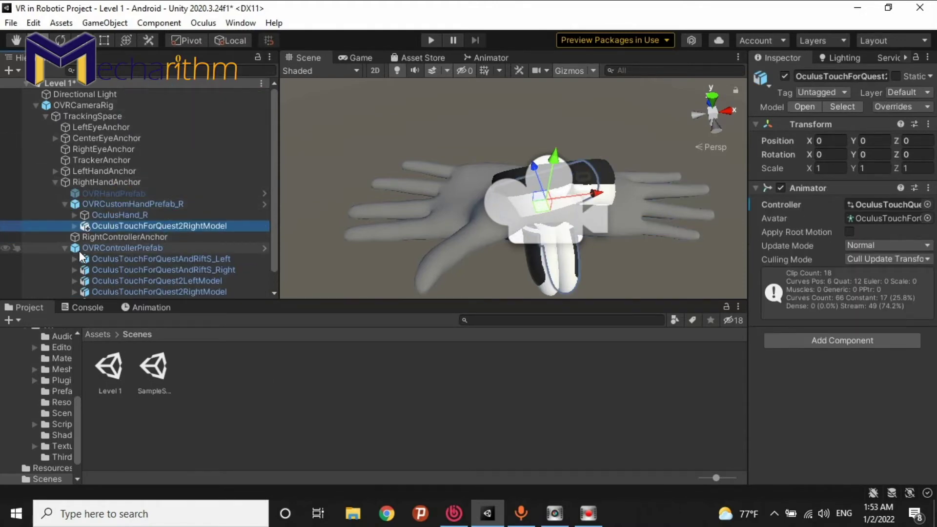
Step: Deactivate OVRControllerPrefab under RightHandAnchor, then collapse and deactivate RightHandAnchor itself
{"action": "left_click", "coordinate": [92, 248]}
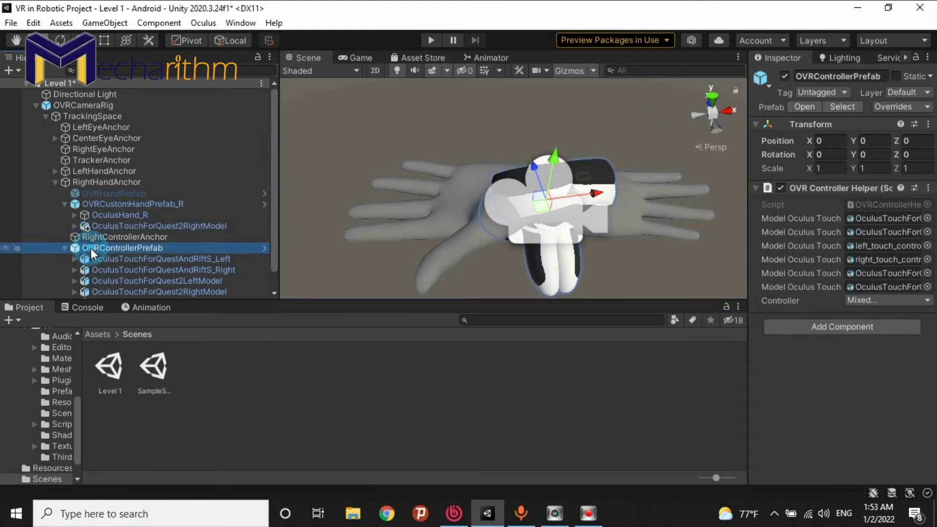
{"action": "left_click", "coordinate": [784, 74]}
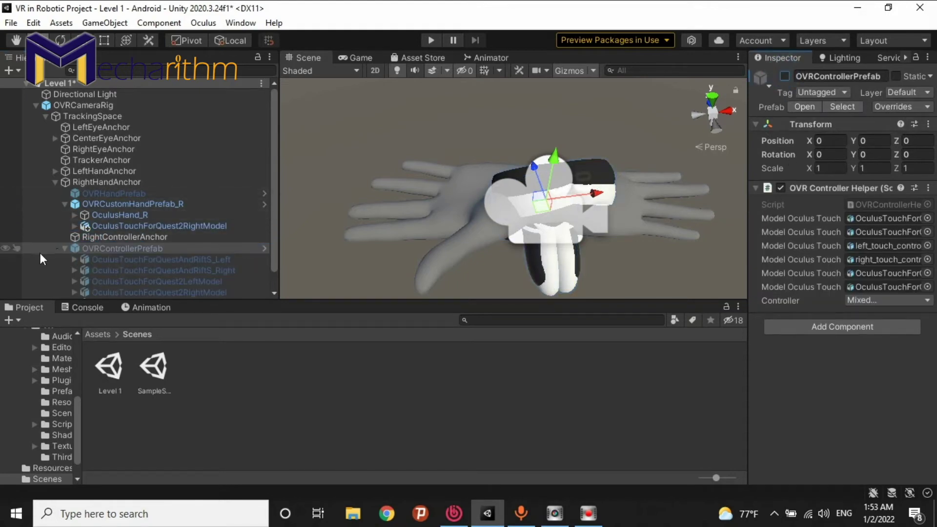
{"action": "left_click", "coordinate": [64, 248]}
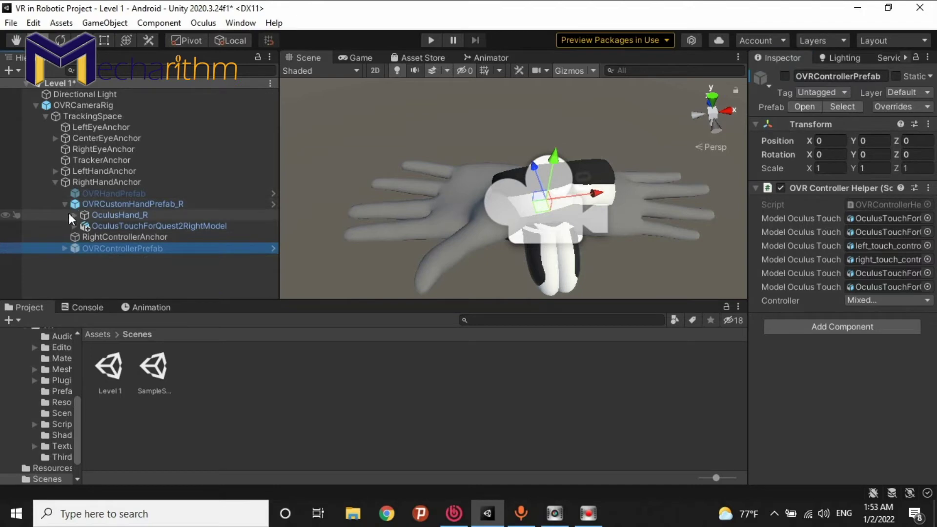
{"action": "left_click", "coordinate": [55, 181]}
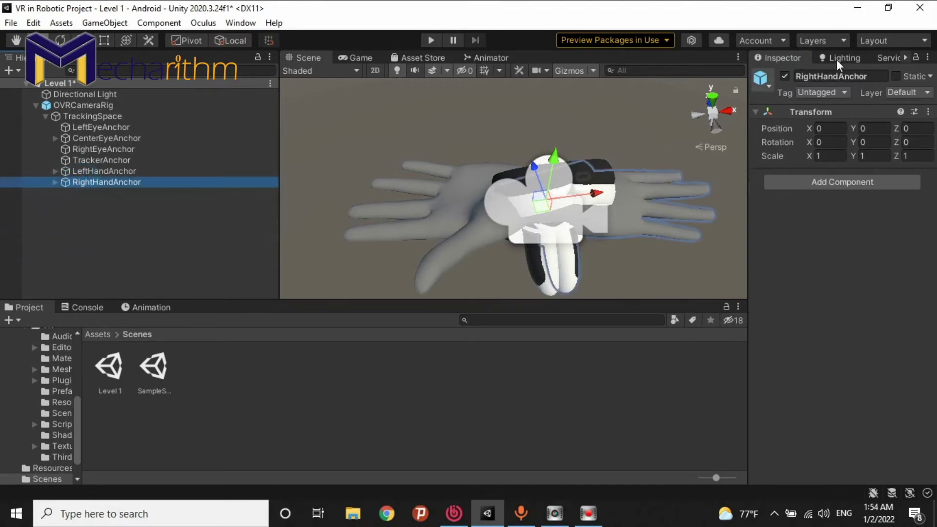
{"action": "left_click", "coordinate": [784, 76]}
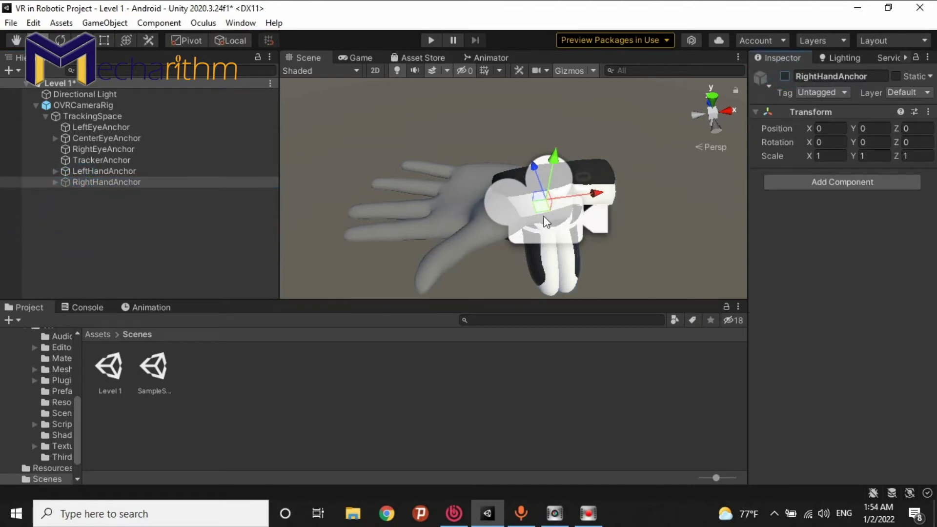
Step: Copy OculusTouchForQuest2LeftModel from the left hand's OVRControllerPrefab and paste it as a child of OVRCustomHandPrefab_L
{"action": "left_click", "coordinate": [54, 170]}
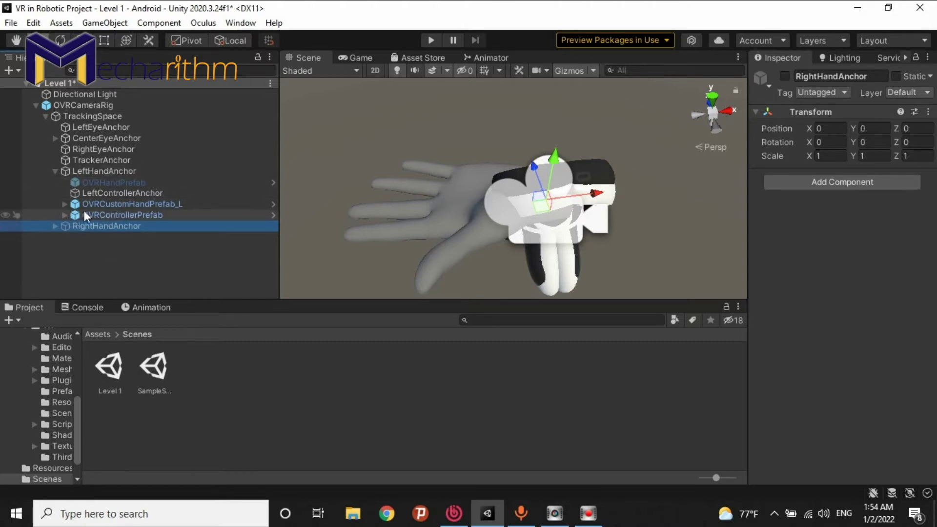
{"action": "left_click", "coordinate": [65, 204]}
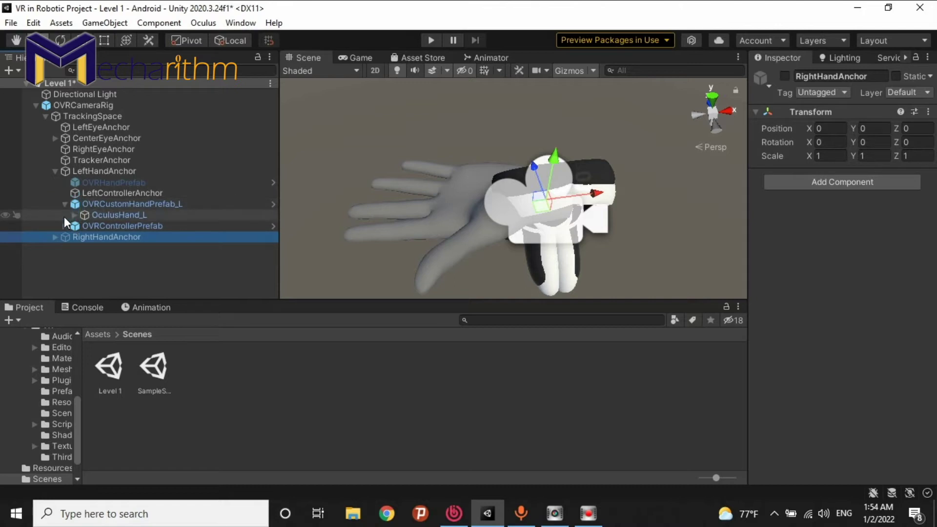
{"action": "left_click", "coordinate": [65, 227]}
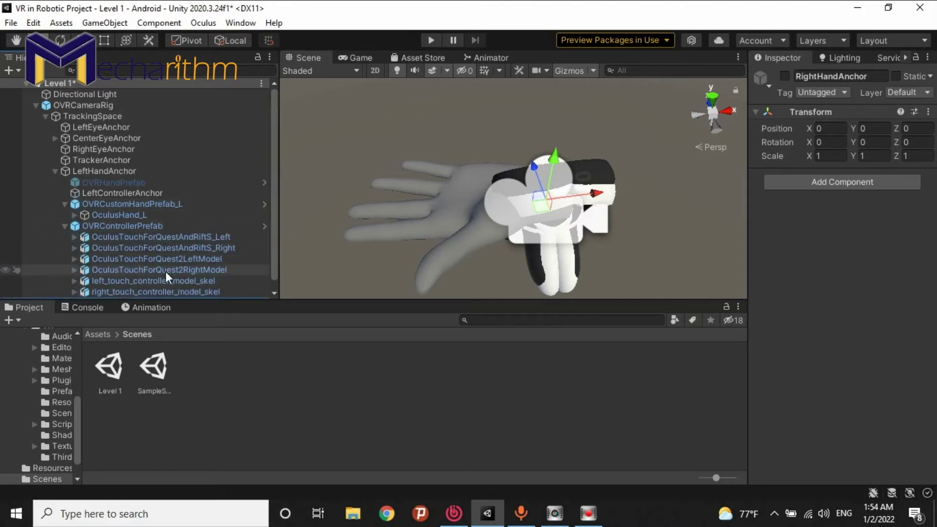
{"action": "left_click", "coordinate": [183, 260]}
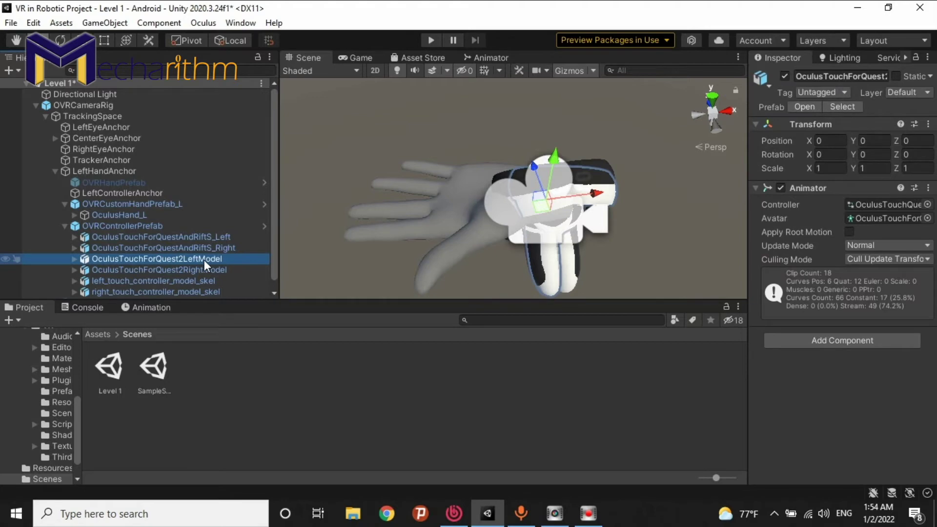
{"action": "right_click", "coordinate": [131, 205]}
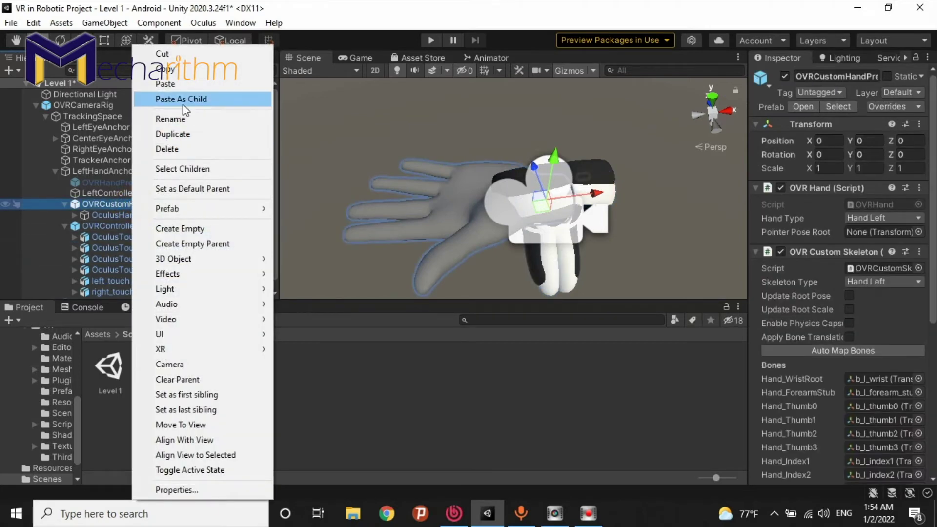
{"action": "left_click", "coordinate": [182, 102]}
Step: Deactivate OVRControllerPrefab under LeftHandAnchor and collapse the LeftHandAnchor hierarchy
{"action": "left_click", "coordinate": [146, 237]}
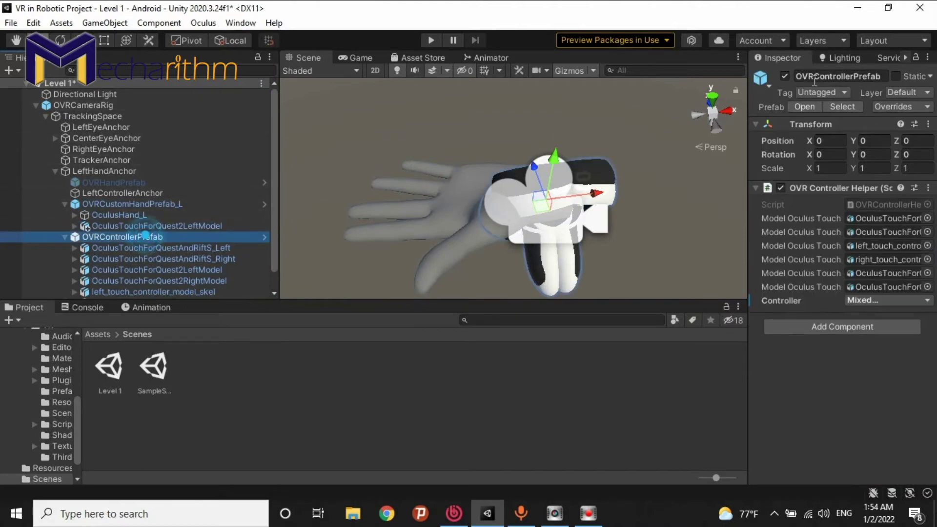
{"action": "left_click", "coordinate": [785, 77]}
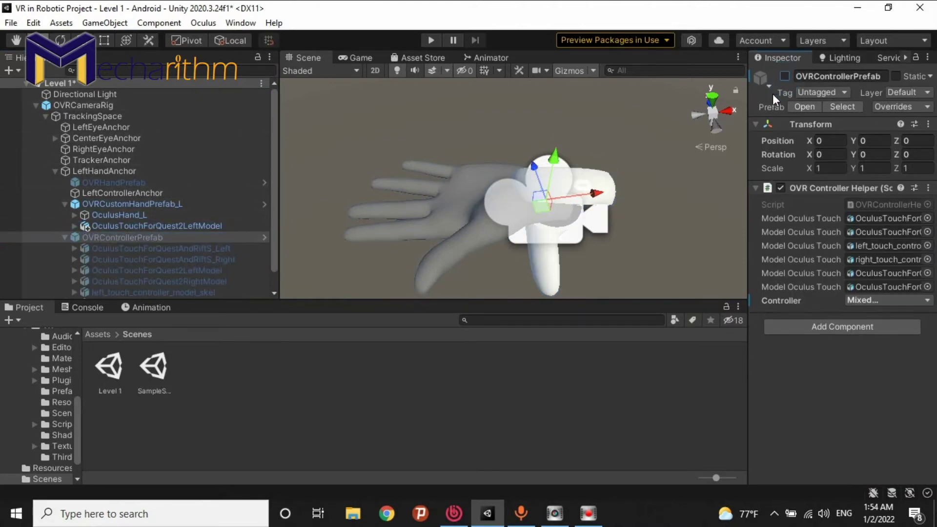
{"action": "left_click_drag", "start_coordinate": [594, 252], "coordinate": [517, 215], "text": "alt"}
{"action": "key", "text": "f"}
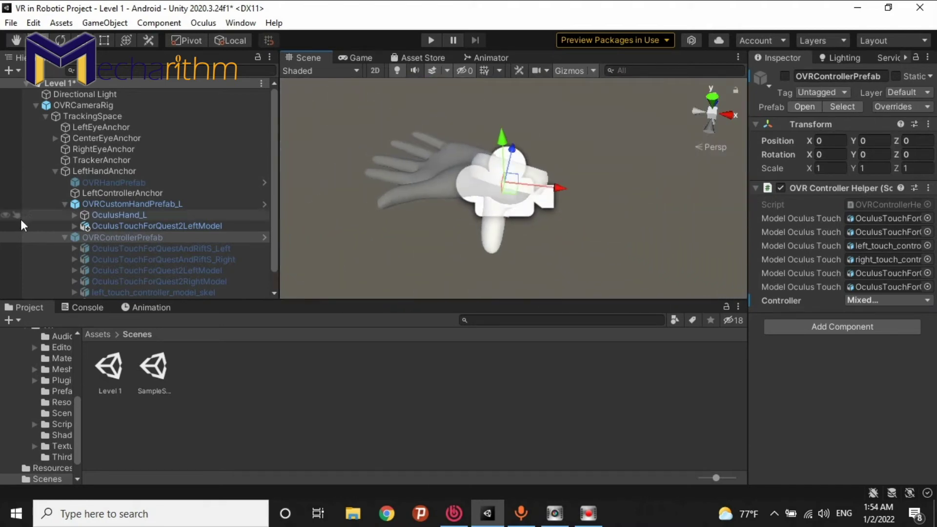
{"action": "left_click", "coordinate": [64, 205]}
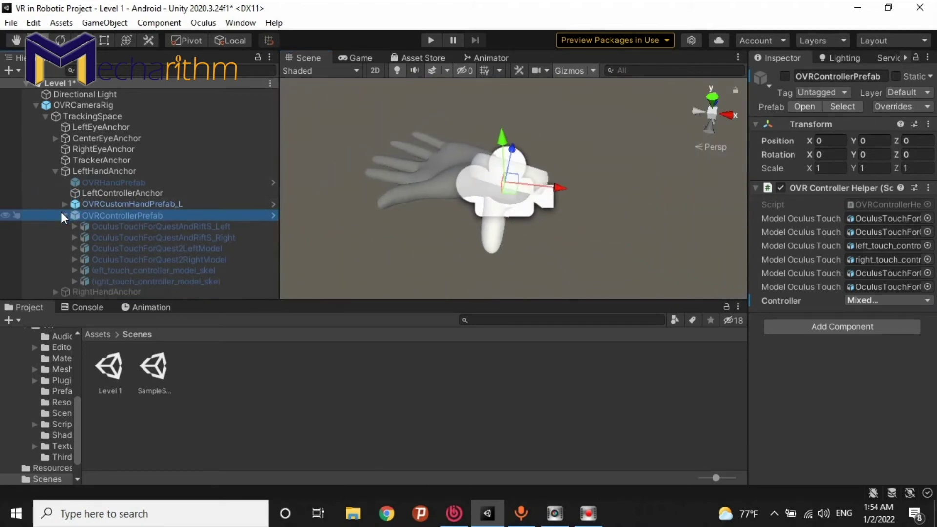
{"action": "left_click", "coordinate": [64, 214]}
{"action": "left_click", "coordinate": [55, 171]}
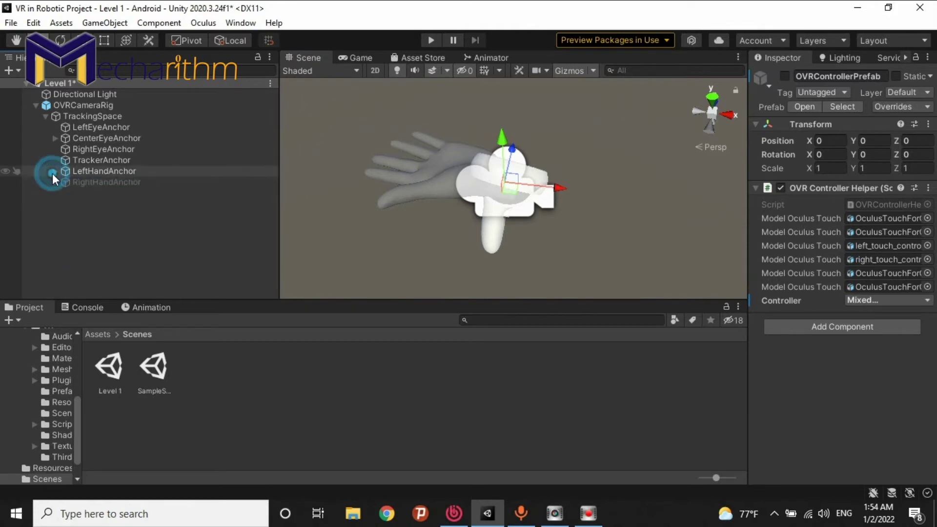
Step: Reactivate RightHandAnchor in the Level 1 scene and clear the selection
{"action": "left_click", "coordinate": [93, 179]}
{"action": "left_click", "coordinate": [789, 79]}
{"action": "left_click", "coordinate": [186, 223]}
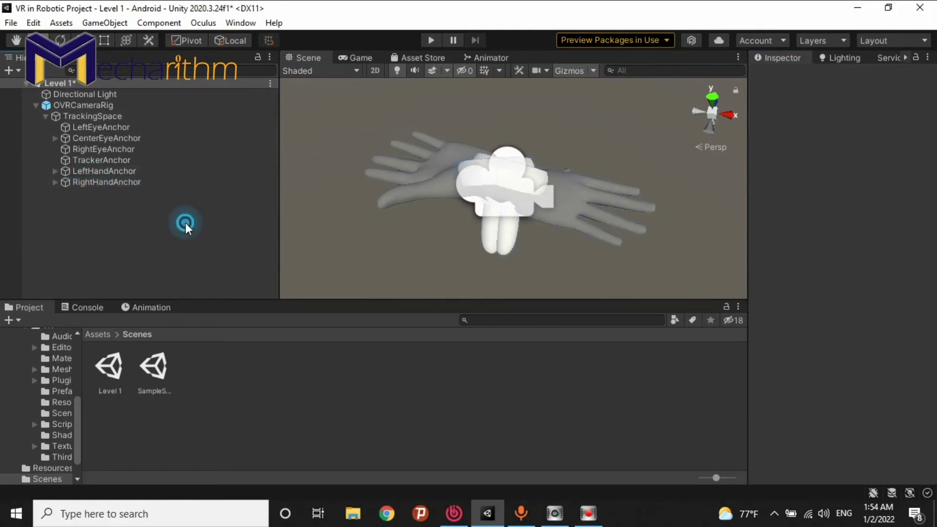
Step: Try moving RightHandAnchor away from the left hand to about X 0.196, and undo the move
{"action": "right_click_drag", "start_coordinate": [463, 167], "coordinate": [526, 167]}
{"action": "left_click_drag", "start_coordinate": [526, 167], "coordinate": [650, 176], "text": "alt"}
{"action": "left_click", "coordinate": [141, 183]}
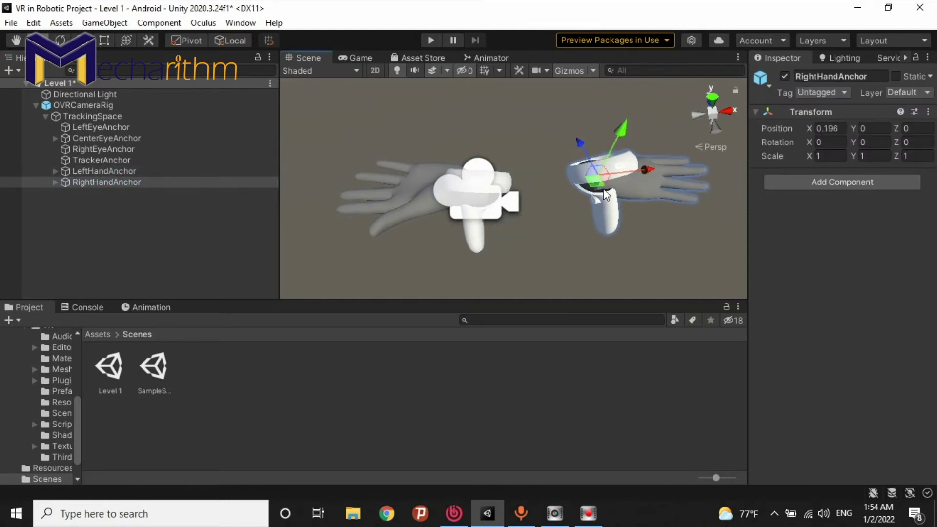
{"action": "key", "text": "ctrl+z"}
{"action": "left_click", "coordinate": [149, 219]}
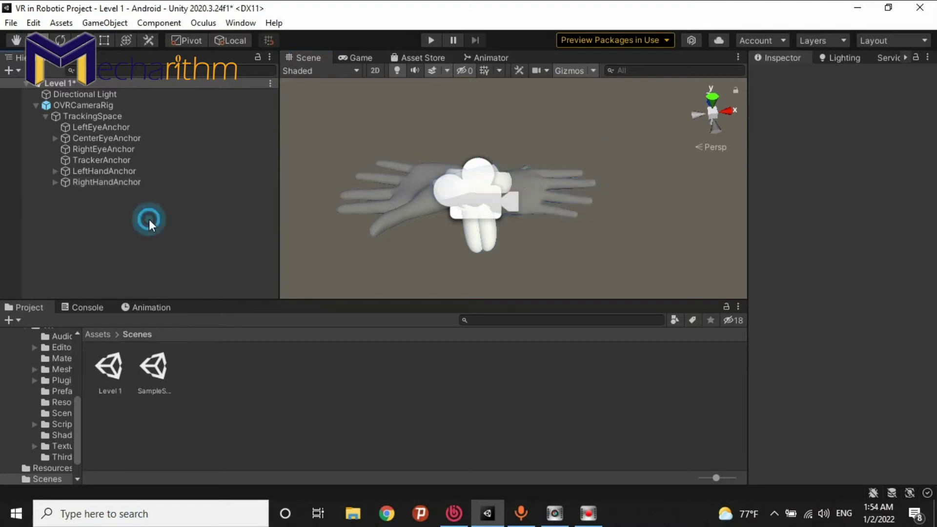
Step: Save the Level 1 scene, collapse OVRCameraRig, and narrow the Hierarchy to widen the Scene view
{"action": "key", "text": "ctrl+s"}
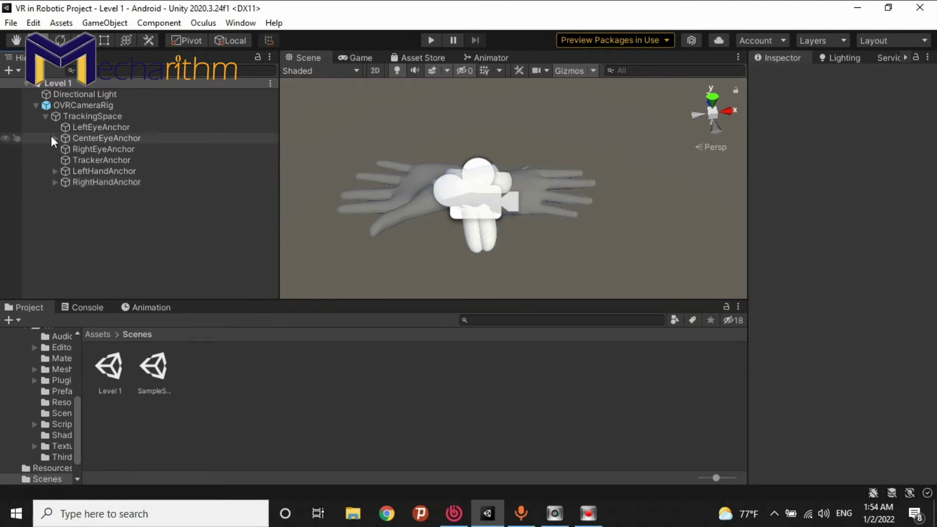
{"action": "left_click", "coordinate": [31, 105]}
{"action": "left_click", "coordinate": [34, 104]}
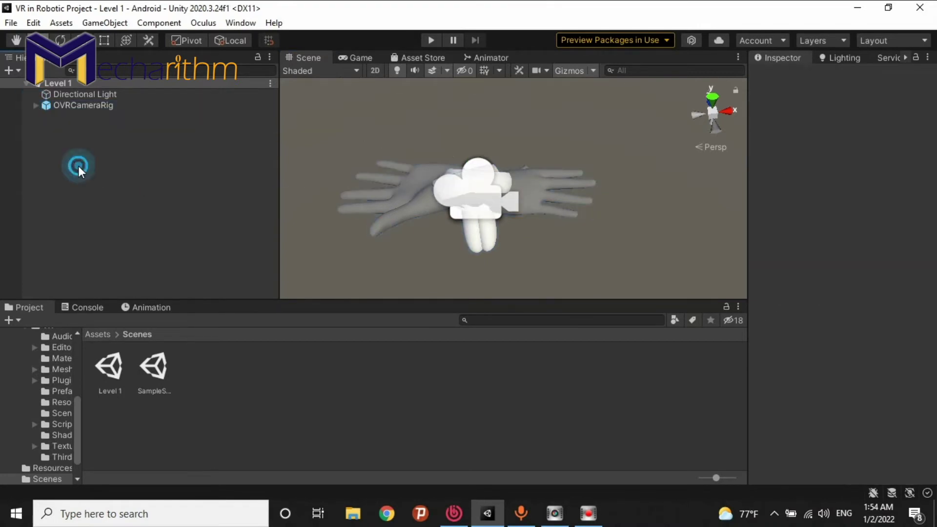
{"action": "right_click_drag", "start_coordinate": [527, 153], "coordinate": [363, 140]}
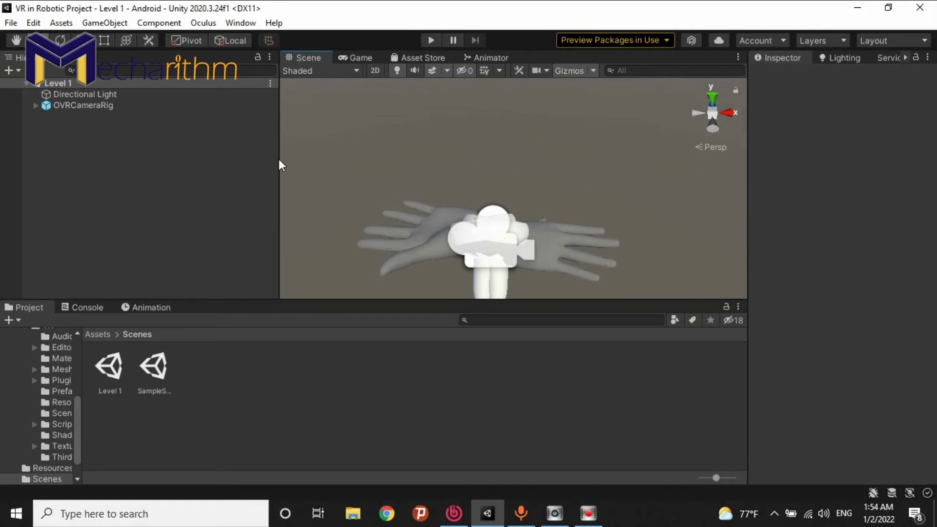
{"action": "left_click_drag", "start_coordinate": [281, 164], "coordinate": [174, 150]}
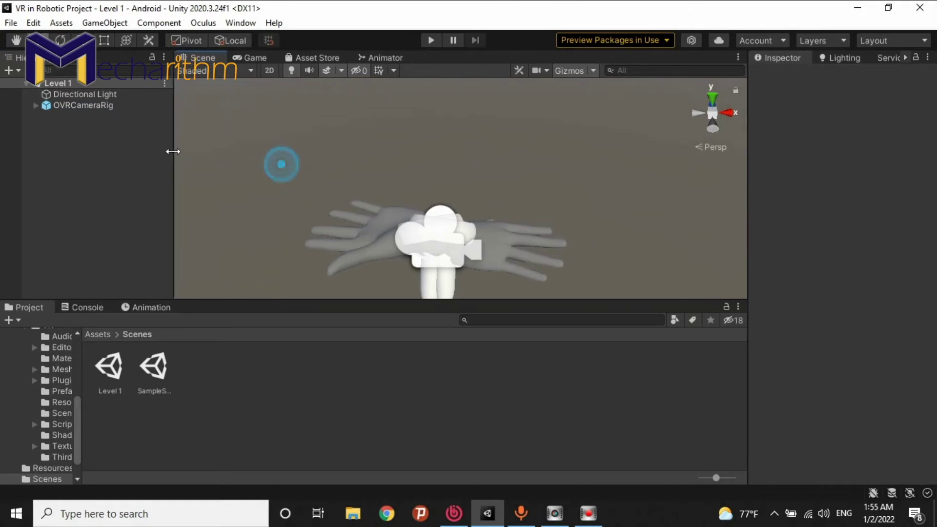
{"action": "right_click_drag", "start_coordinate": [481, 157], "coordinate": [501, 131]}
Step: Switch to Chrome, search Google for 3dwarehouse and open the SketchUp 3D Warehouse site, dismissing the browser notification
{"action": "key", "text": "s"}
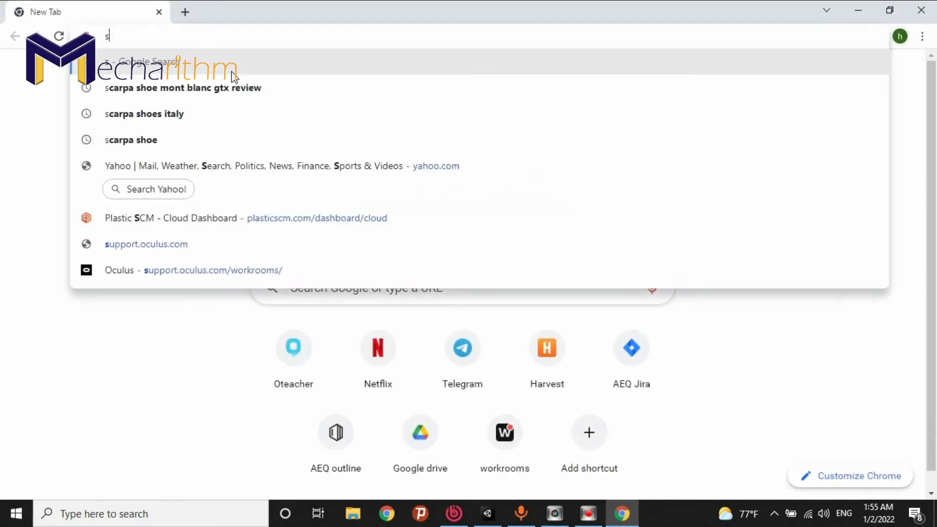
{"action": "key", "text": "BackSpace"}
{"action": "key", "text": "BackSpace"}
{"action": "type", "text": "3"}
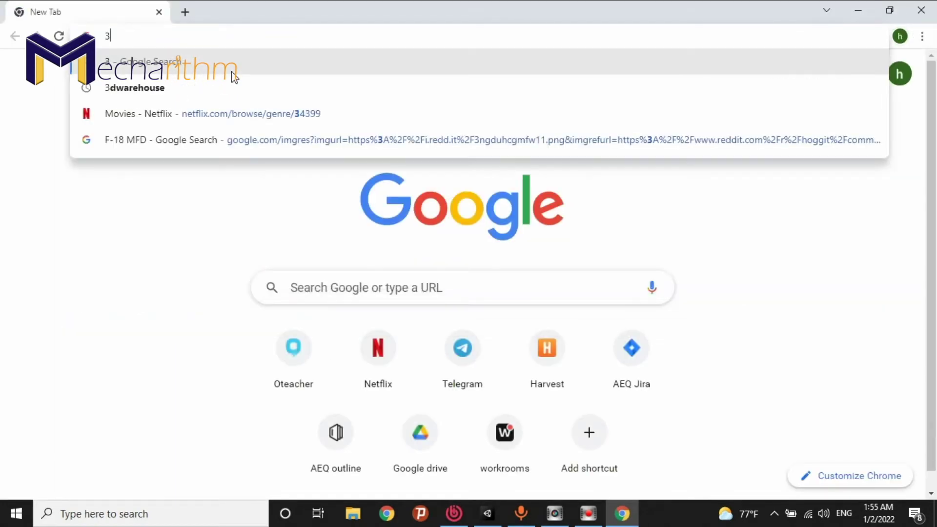
{"action": "type", "text": "dwarehouse"}
{"action": "key", "text": "Return"}
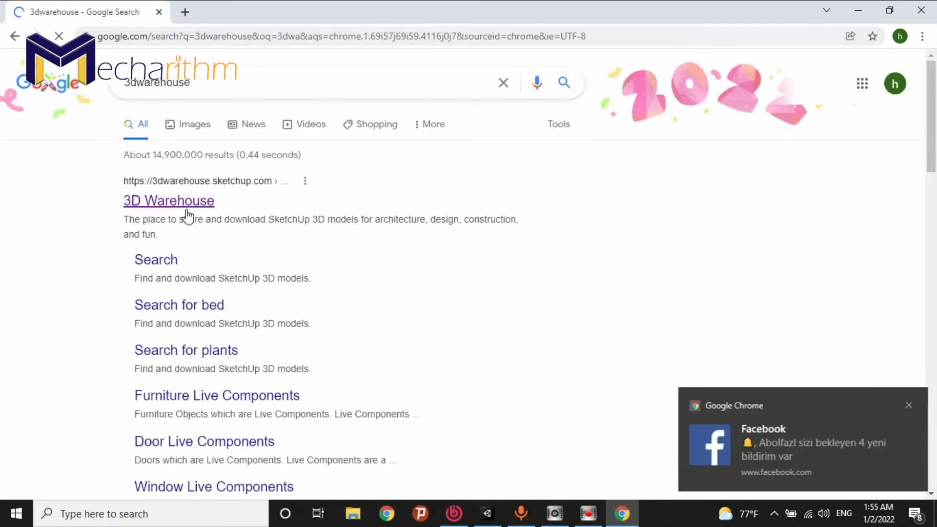
{"action": "left_click", "coordinate": [187, 215]}
{"action": "left_click", "coordinate": [907, 406]}
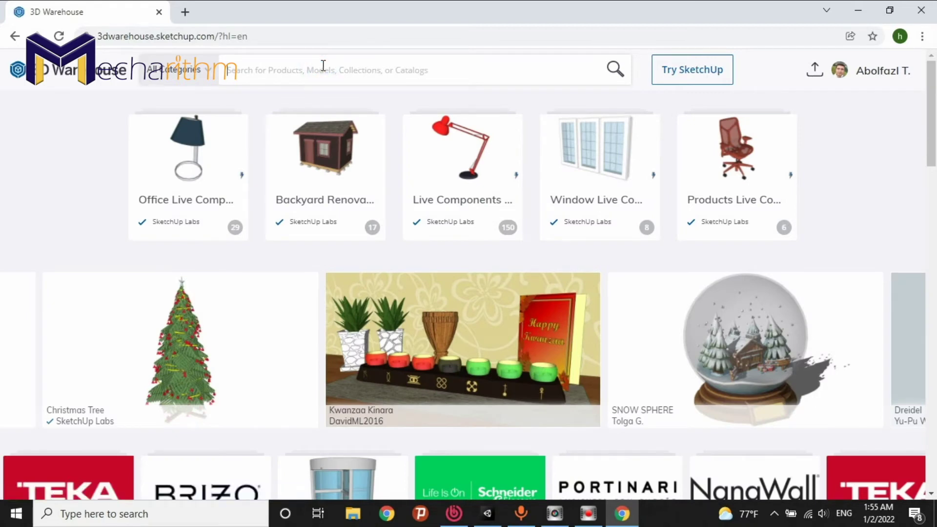
Step: Search 3D Warehouse for UGV and show the results for models
{"action": "type", "text": "u"}
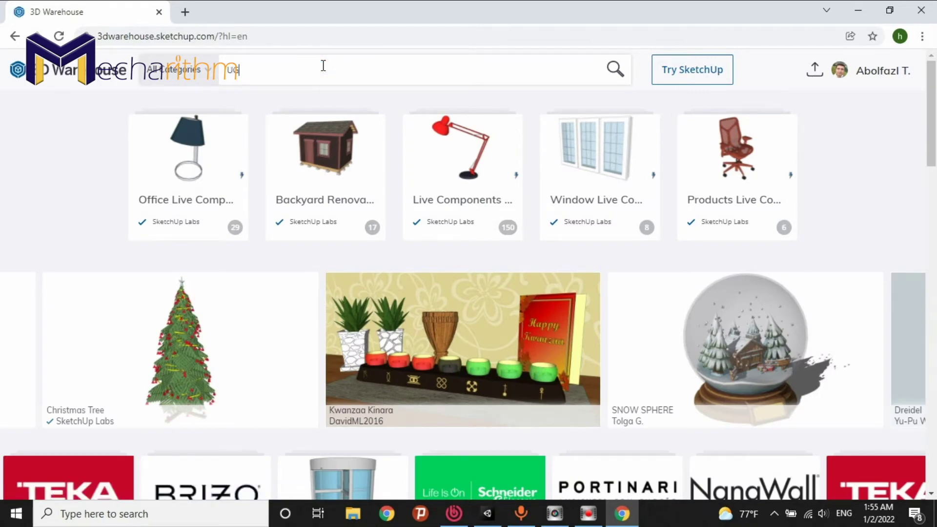
{"action": "type", "text": "GV"}
{"action": "key", "text": "Return"}
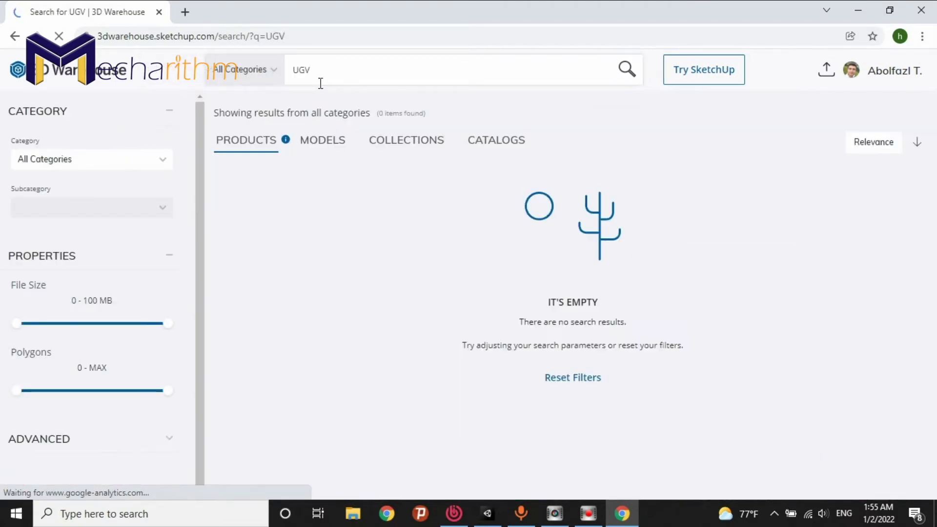
{"action": "left_click", "coordinate": [311, 141]}
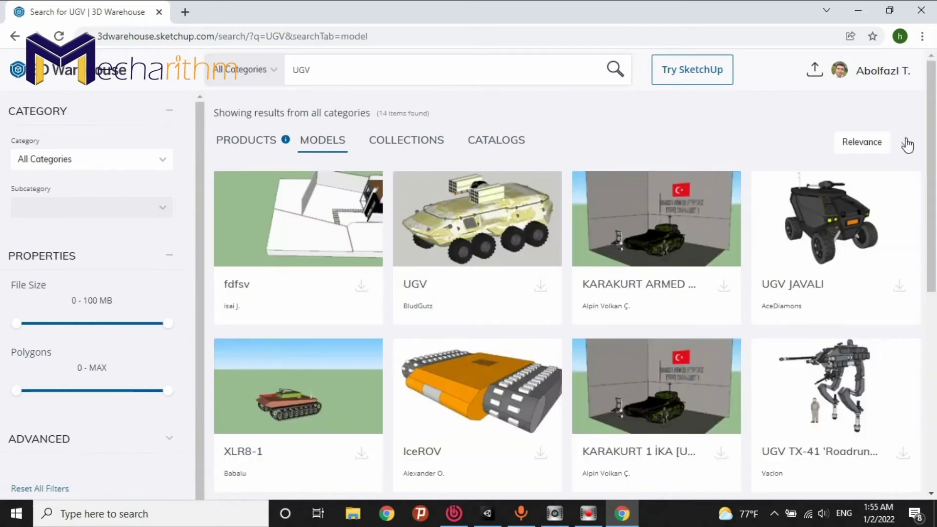
Step: Look through the UGV model results and open the XLR8-1 model page in a new tab
{"action": "scroll", "coordinate": [859, 255], "scroll_direction": "down", "scroll_amount": 3}
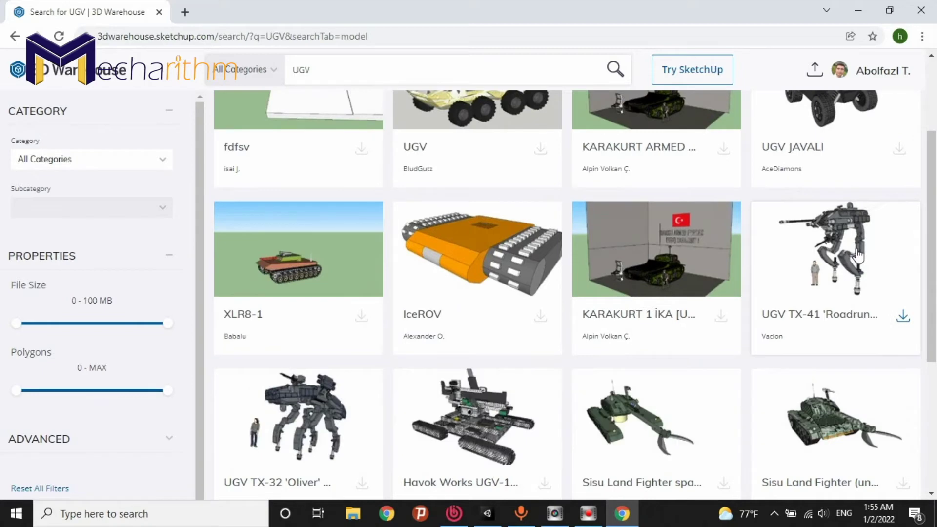
{"action": "scroll", "coordinate": [864, 293], "scroll_direction": "down", "scroll_amount": 3}
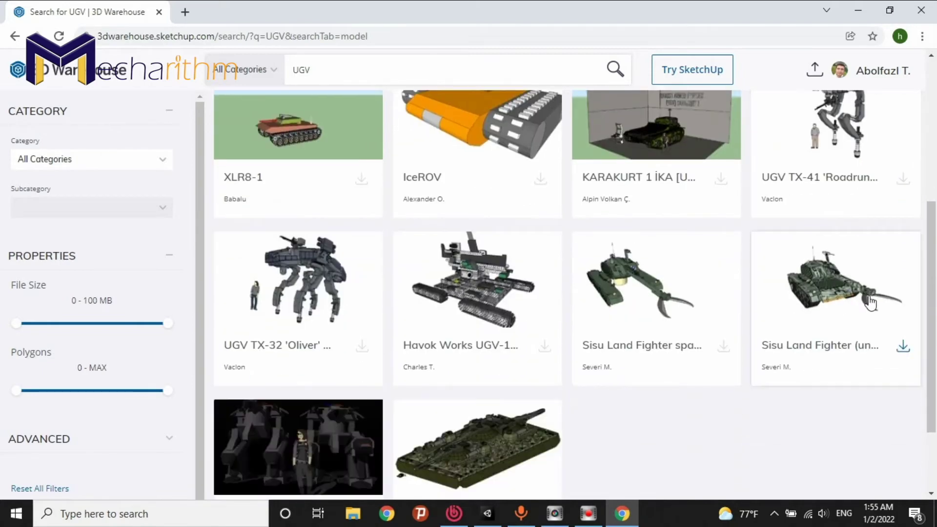
{"action": "scroll", "coordinate": [864, 305], "scroll_direction": "down", "scroll_amount": 3}
{"action": "scroll", "coordinate": [508, 320], "scroll_direction": "up", "scroll_amount": 5}
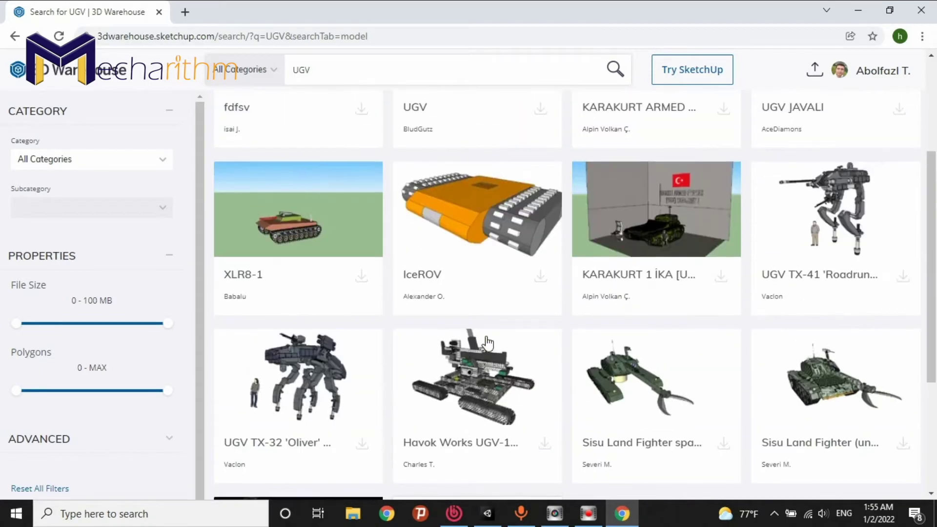
{"action": "scroll", "coordinate": [567, 285], "scroll_direction": "up", "scroll_amount": 3}
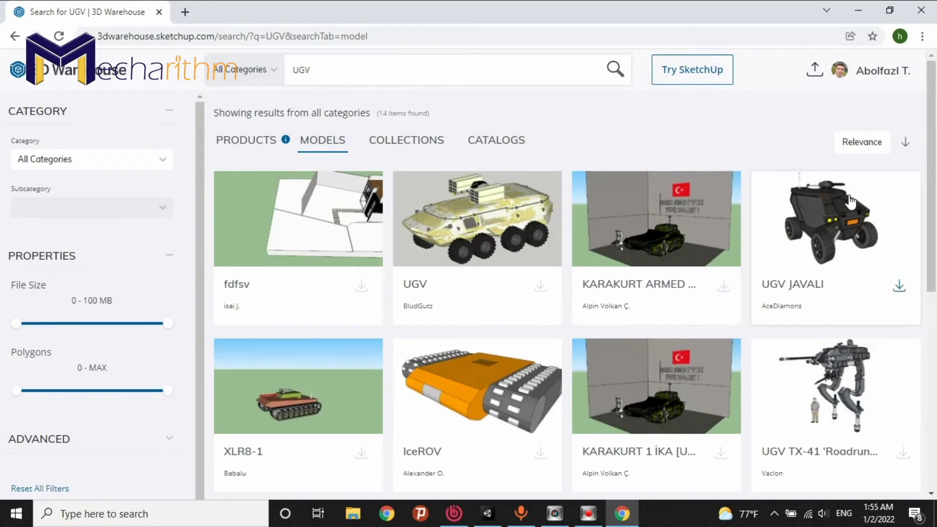
{"action": "scroll", "coordinate": [870, 273], "scroll_direction": "down", "scroll_amount": 3}
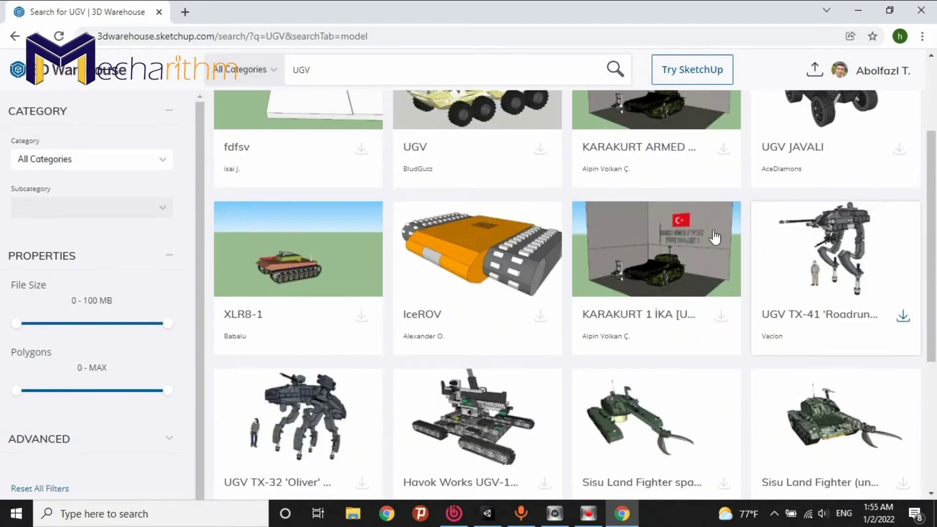
{"action": "right_click", "coordinate": [250, 316]}
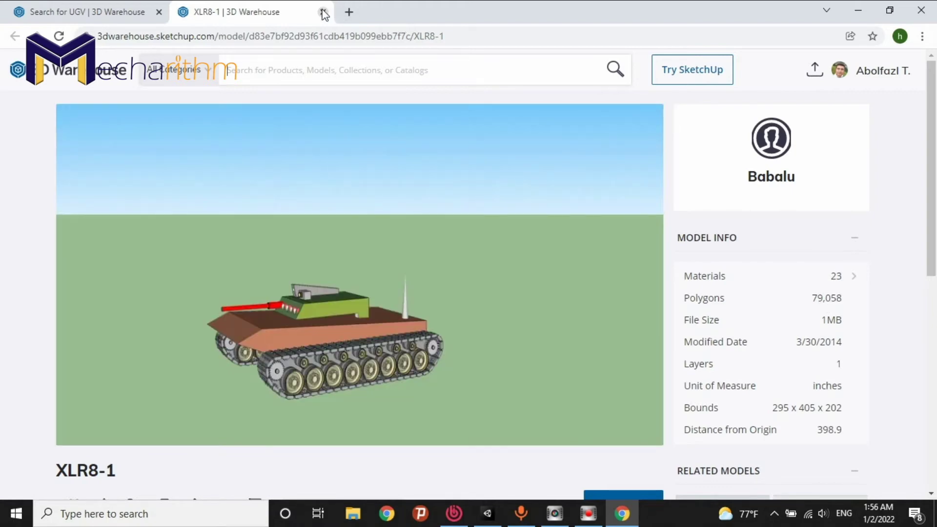
Step: Return to the UGV results, open the IceROV model in a new tab, and check its polygon count and other model info
{"action": "left_click", "coordinate": [88, 12]}
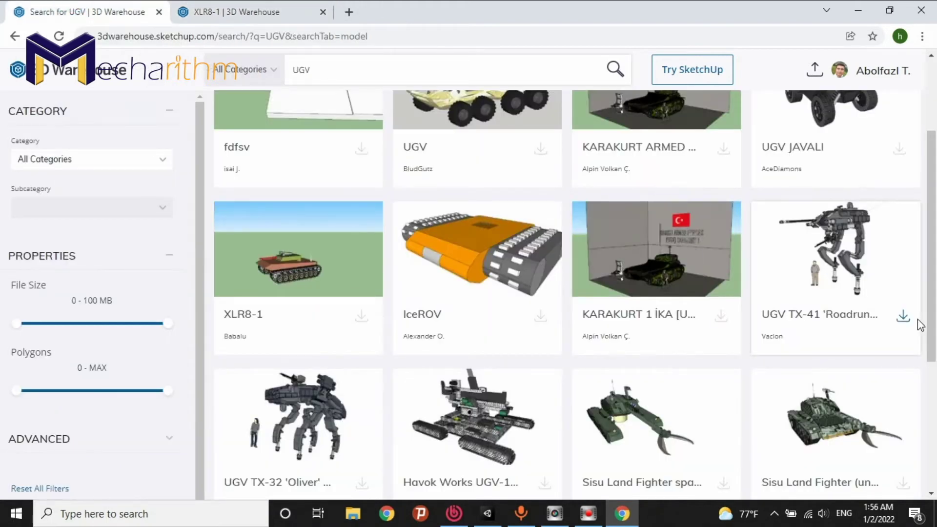
{"action": "right_click", "coordinate": [425, 309]}
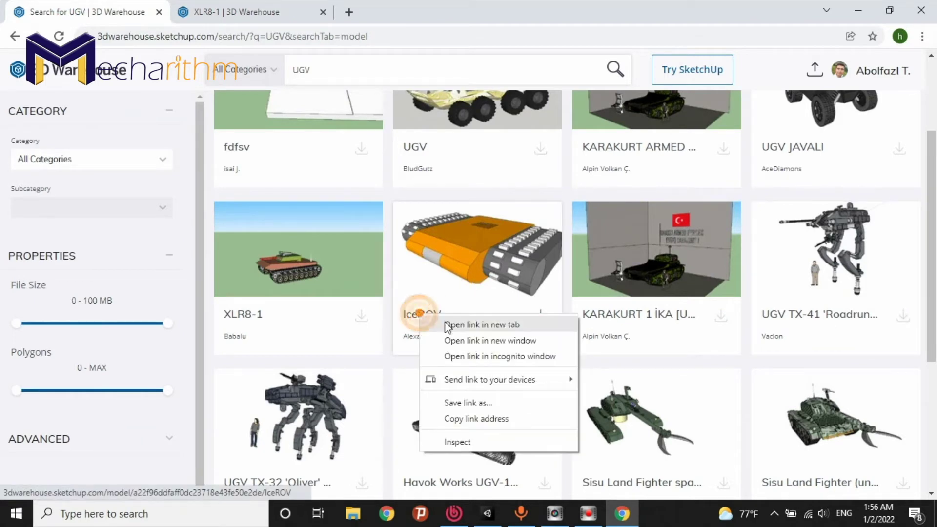
{"action": "left_click", "coordinate": [481, 324]}
{"action": "left_click", "coordinate": [398, 11]}
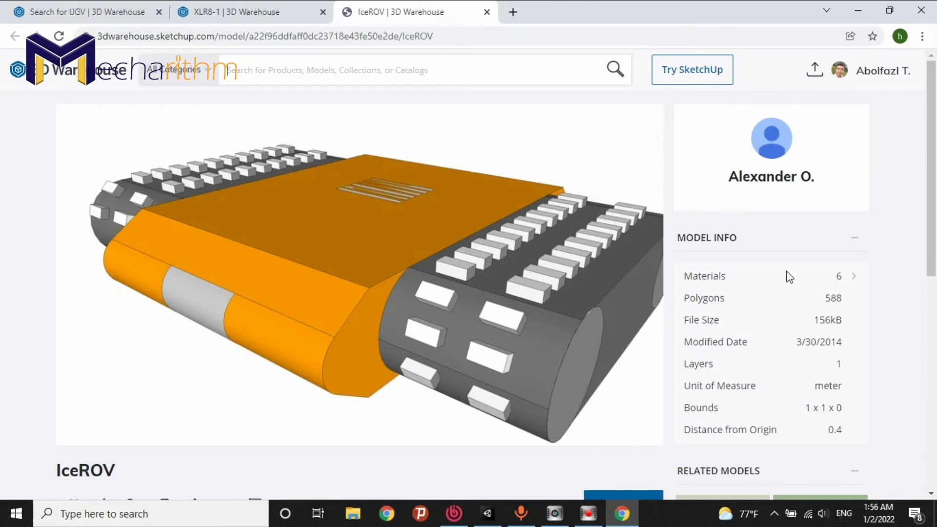
{"action": "scroll", "coordinate": [921, 244], "scroll_direction": "down", "scroll_amount": 3}
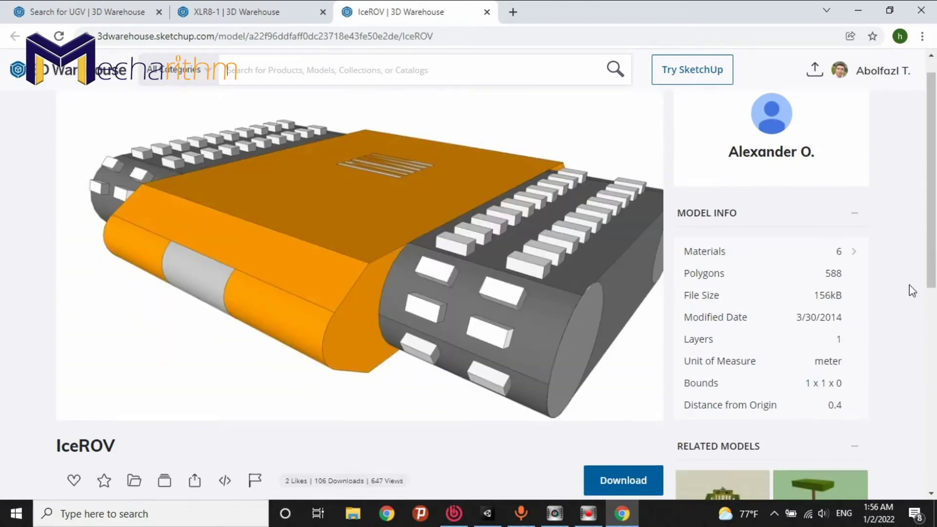
{"action": "scroll", "coordinate": [910, 286], "scroll_direction": "up", "scroll_amount": 3}
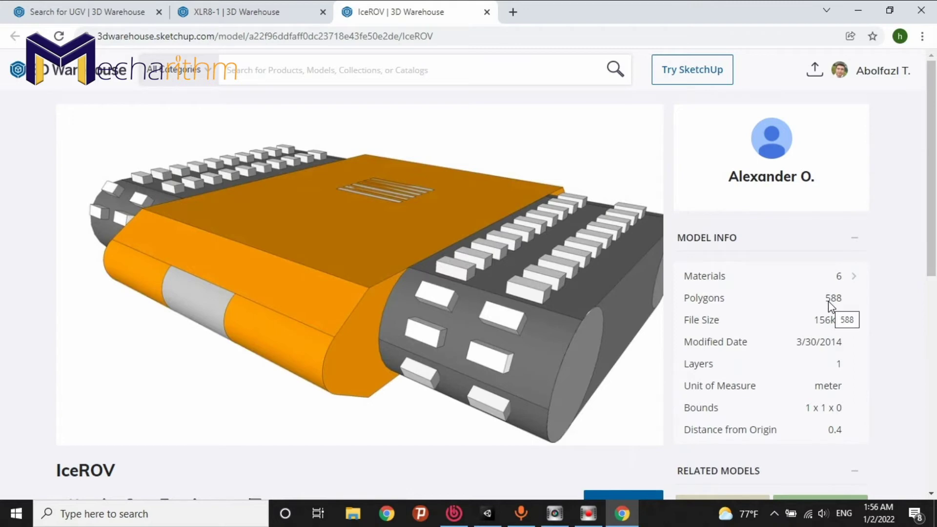
Step: Download the IceROV model as a Collada file
{"action": "scroll", "coordinate": [848, 301], "scroll_direction": "down", "scroll_amount": 3}
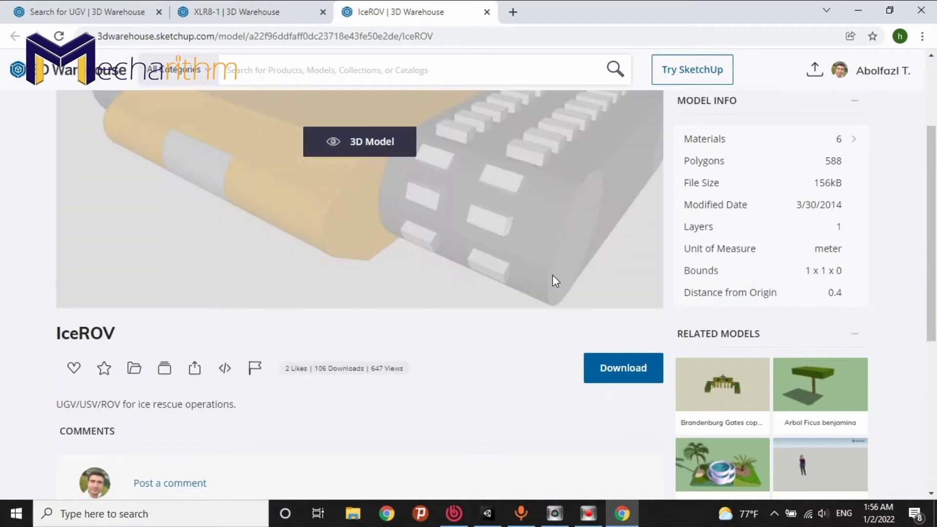
{"action": "left_click", "coordinate": [643, 368]}
{"action": "scroll", "coordinate": [642, 370], "scroll_direction": "down", "scroll_amount": 1}
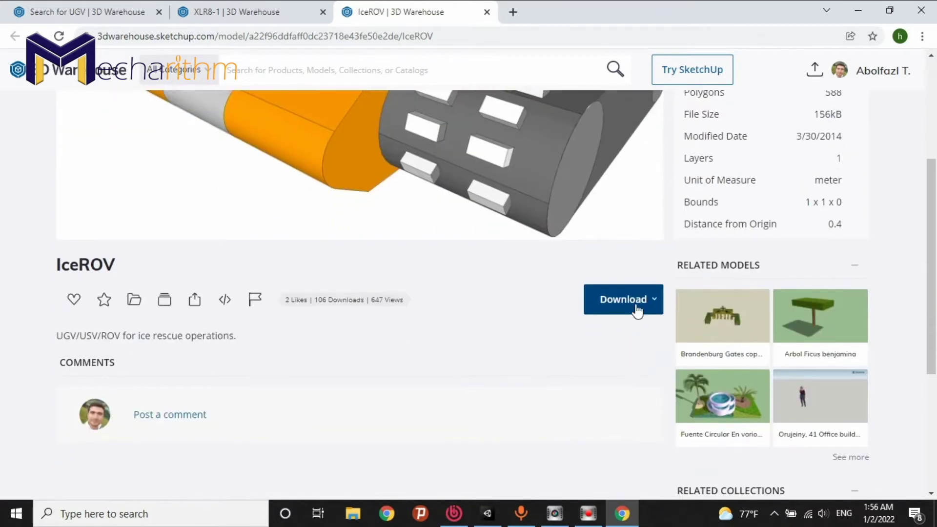
{"action": "left_click", "coordinate": [635, 302]}
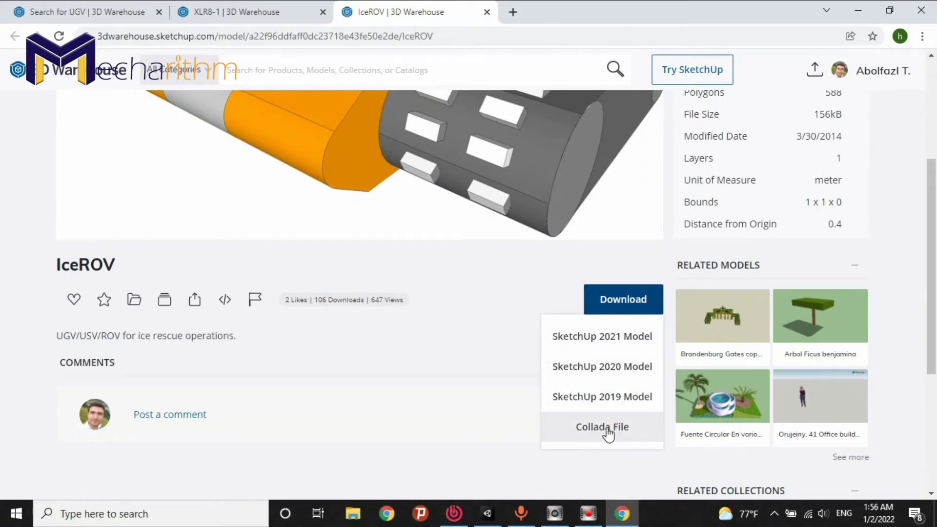
{"action": "left_click", "coordinate": [616, 427]}
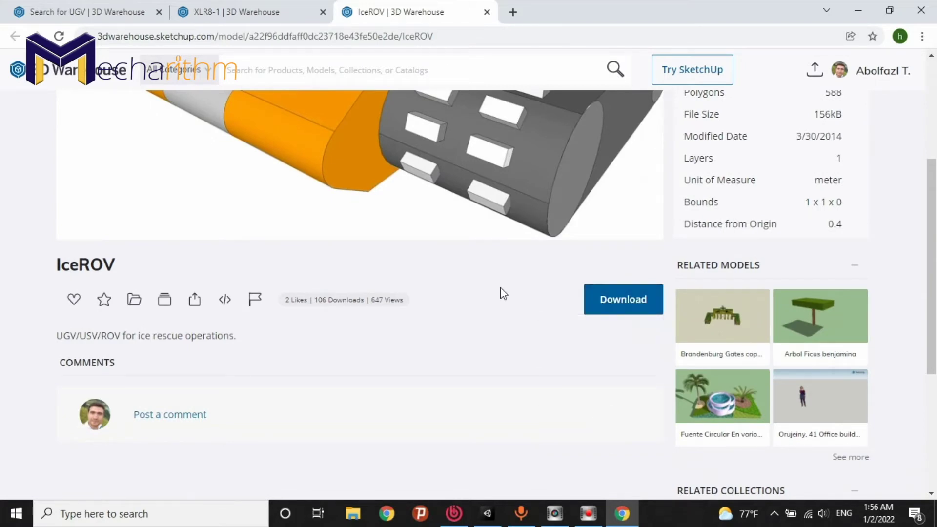
{"action": "scroll", "coordinate": [503, 293], "scroll_direction": "up", "scroll_amount": 3}
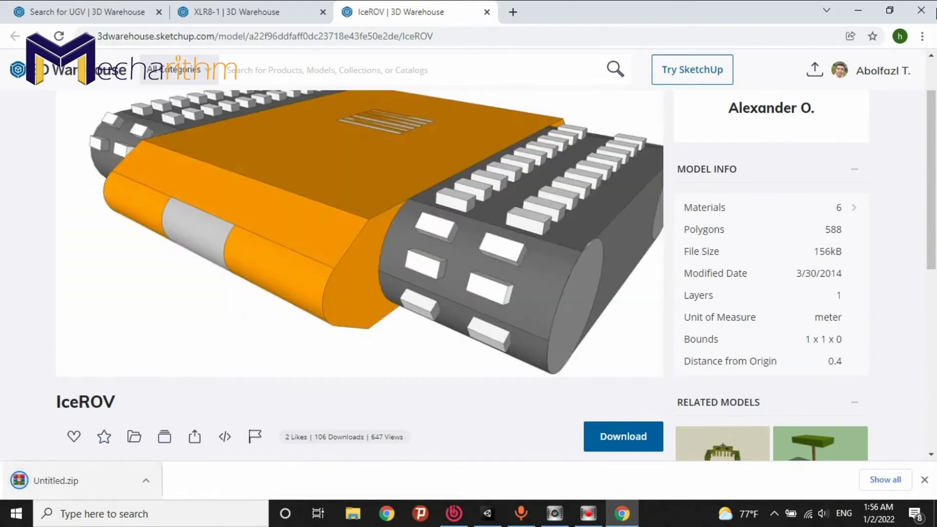
Step: Switch to Unity, create a folder named 3D Models in the project's Assets folder, and open it
{"action": "left_click", "coordinate": [864, 15]}
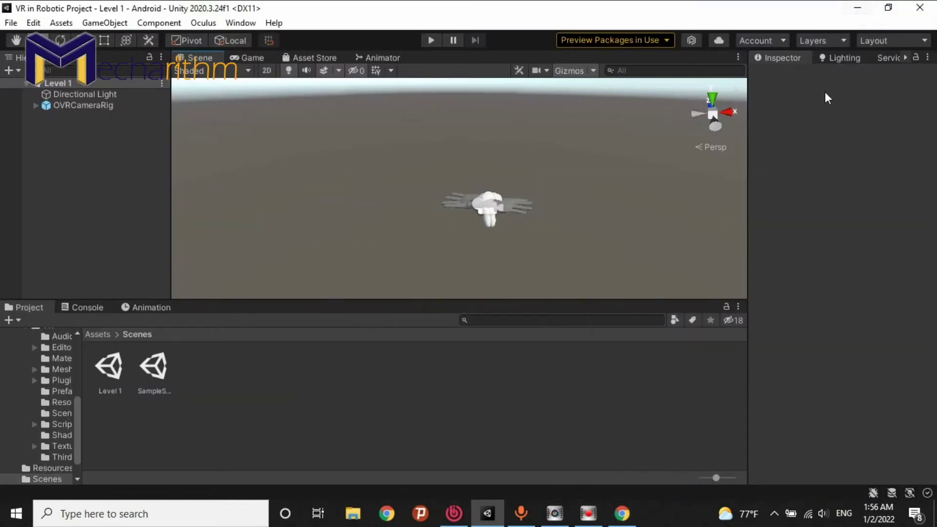
{"action": "left_click", "coordinate": [95, 336]}
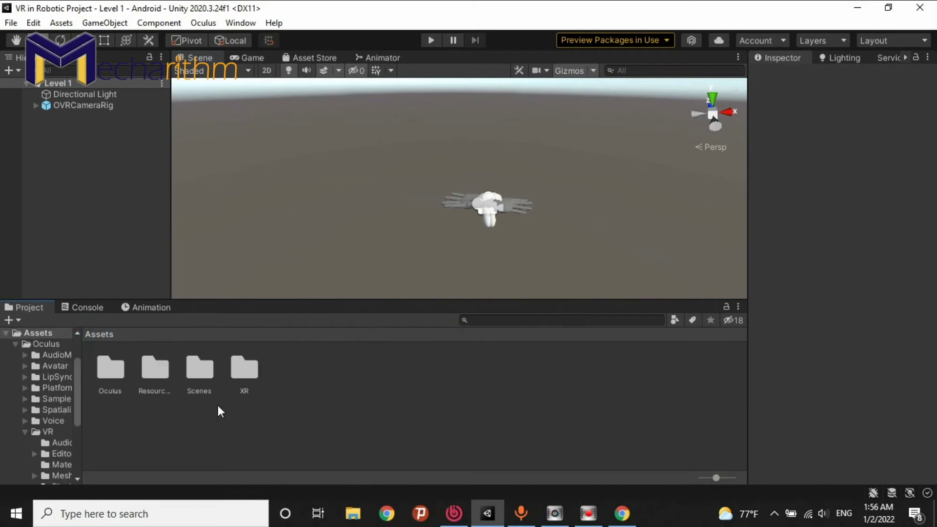
{"action": "right_click", "coordinate": [104, 417]}
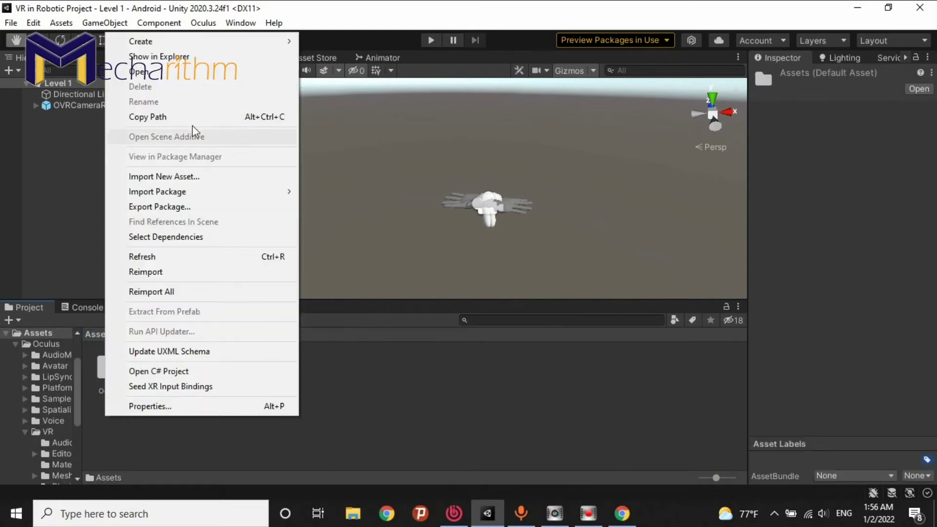
{"action": "mouse_move", "coordinate": [194, 48]}
{"action": "left_click", "coordinate": [319, 29]}
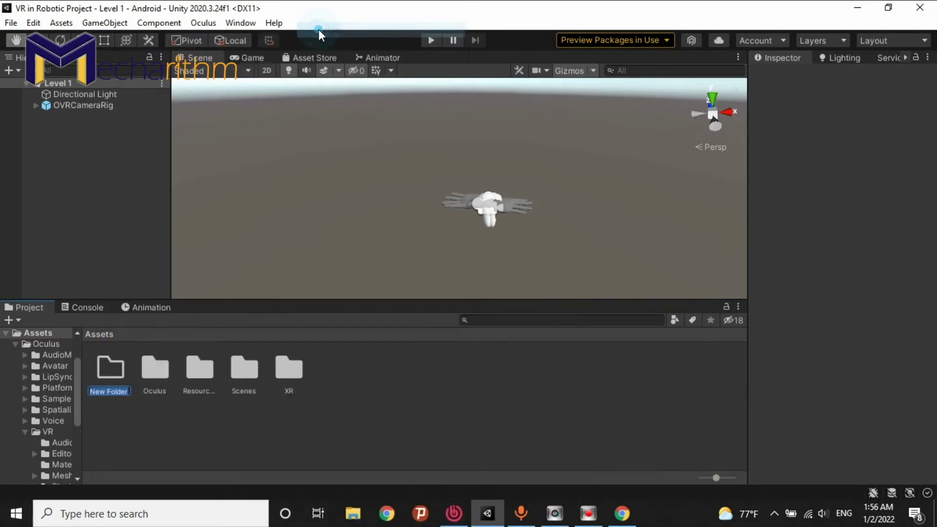
{"action": "type", "text": "3d Models"}
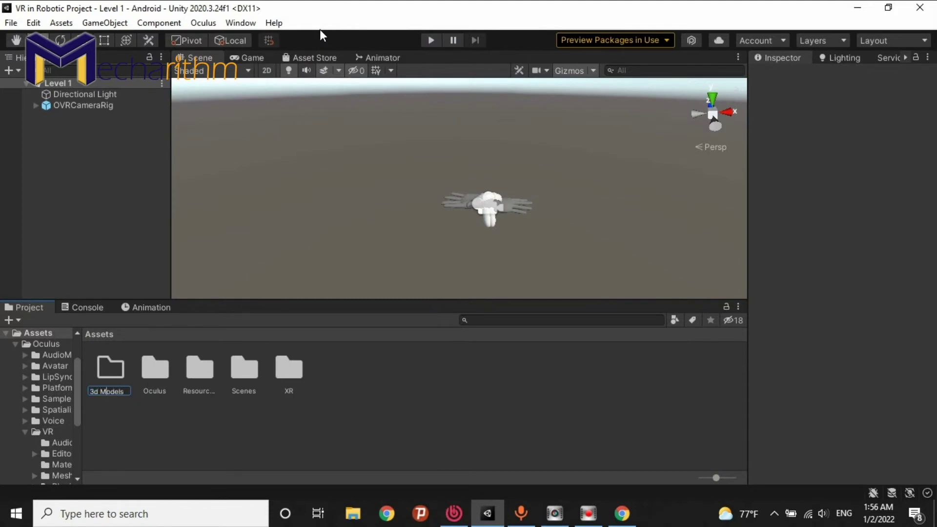
{"action": "key", "text": "Return"}
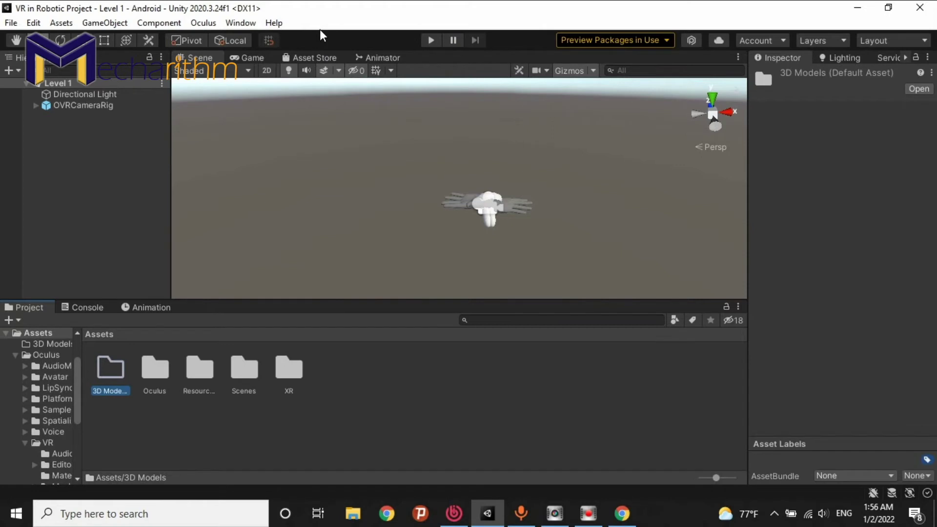
{"action": "key", "text": "Return"}
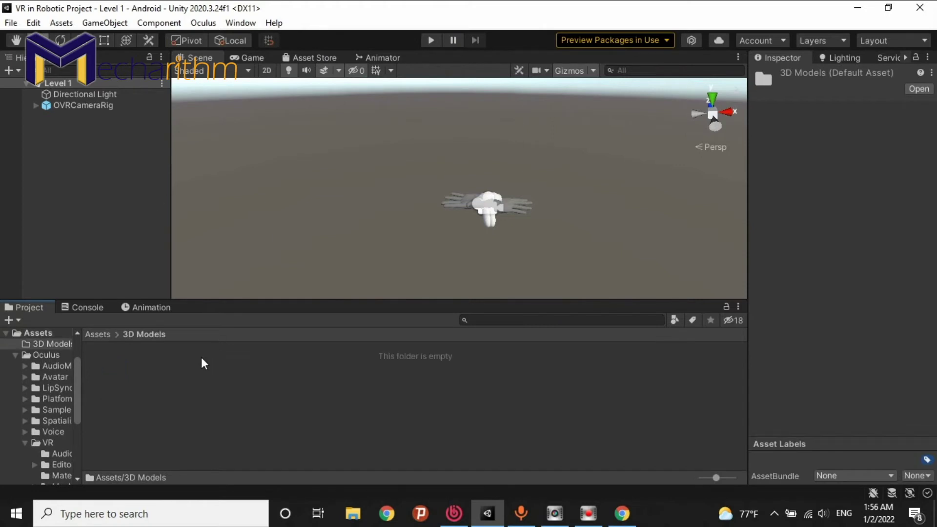
Step: Show the 3D Models folder in File Explorer and open the downloaded Untitled.zip in WinRAR, with Chrome minimized so both windows are accessible
{"action": "right_click", "coordinate": [197, 371]}
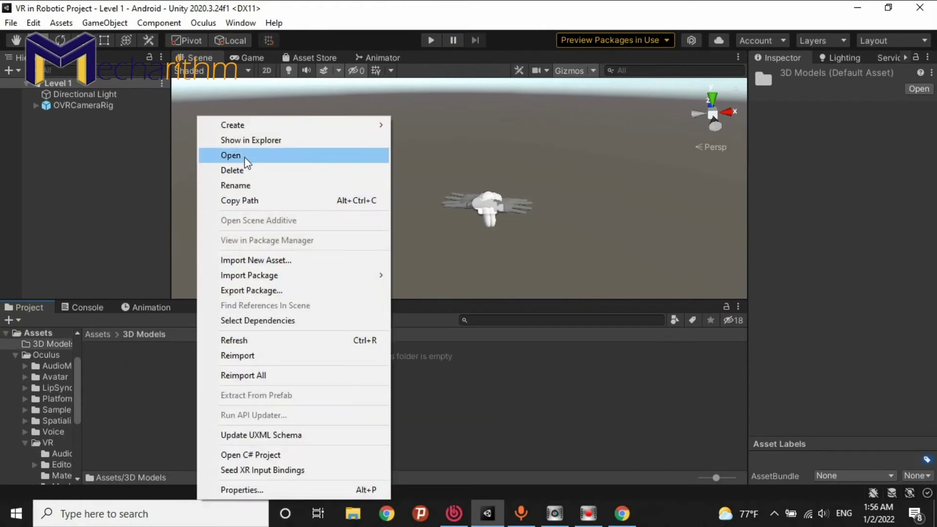
{"action": "left_click", "coordinate": [259, 142]}
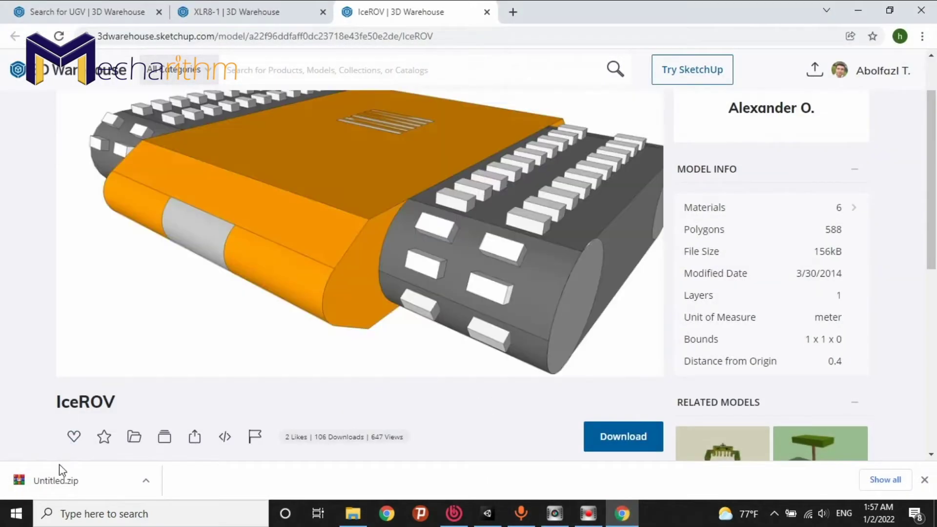
{"action": "left_click", "coordinate": [53, 470]}
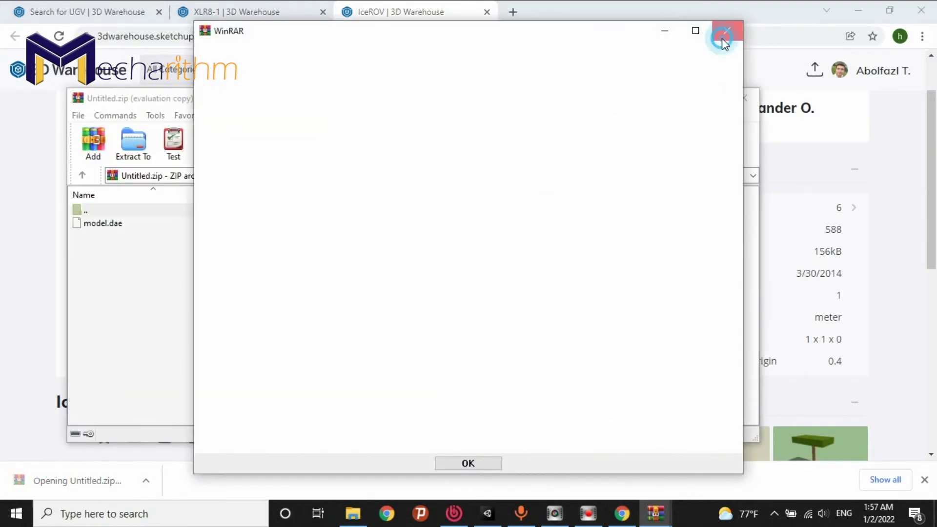
{"action": "left_click", "coordinate": [724, 34]}
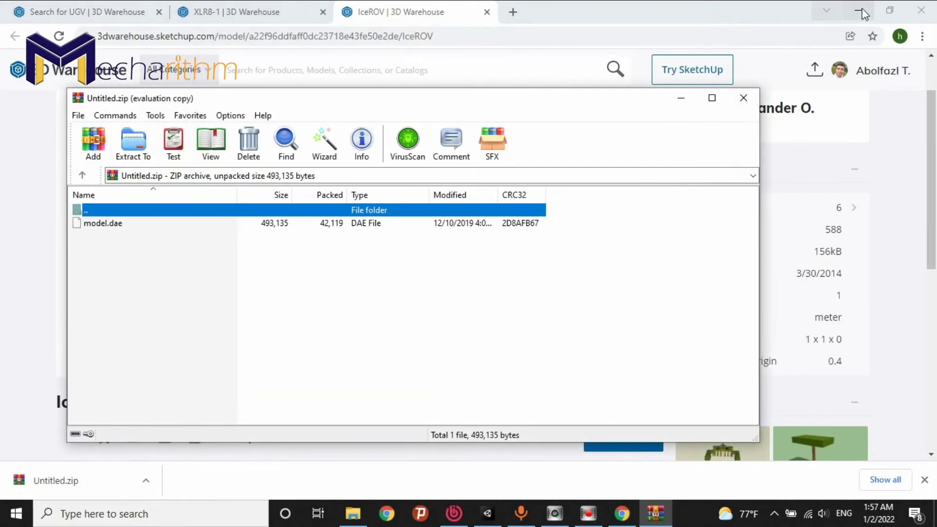
{"action": "left_click", "coordinate": [859, 10]}
{"action": "left_click", "coordinate": [807, 349]}
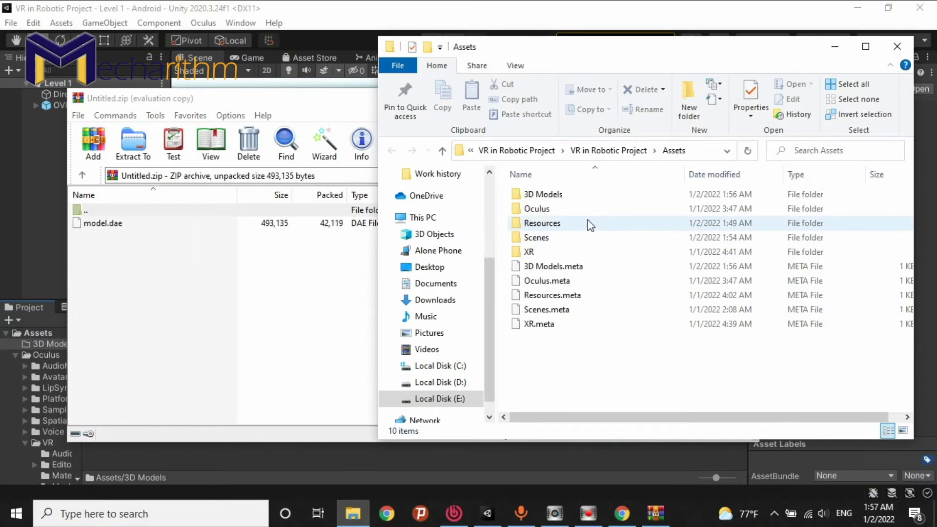
Step: Create a folder named Simple UGV inside the 3D Models folder in File Explorer and open it
{"action": "double_click", "coordinate": [558, 194]}
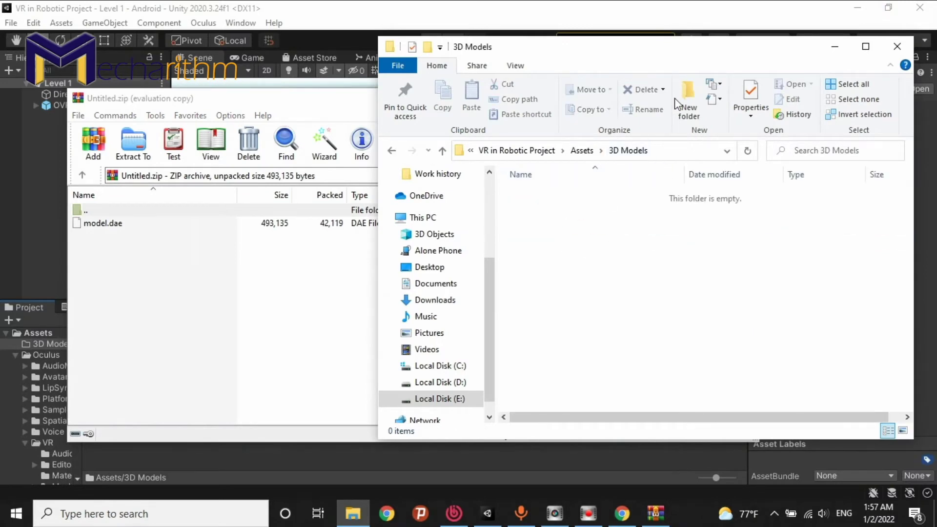
{"action": "left_click", "coordinate": [691, 104]}
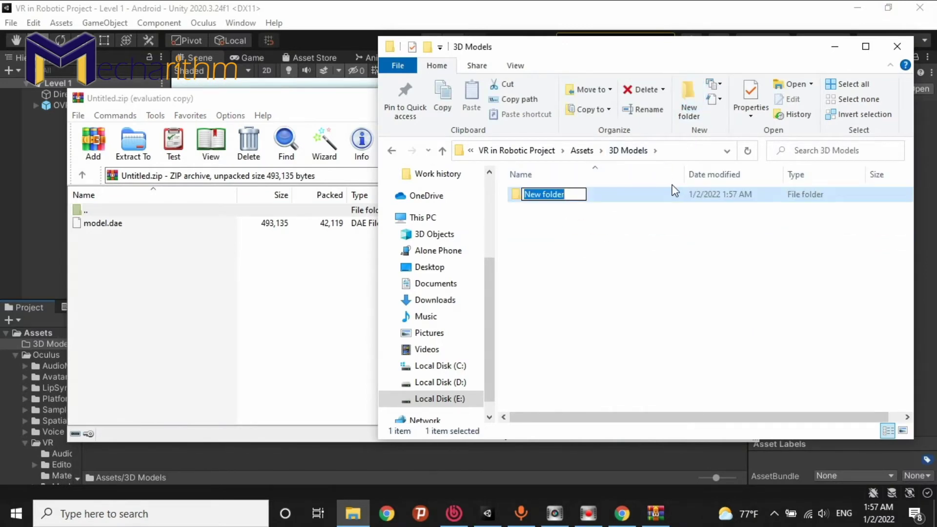
{"action": "type", "text": "Simple UGV"}
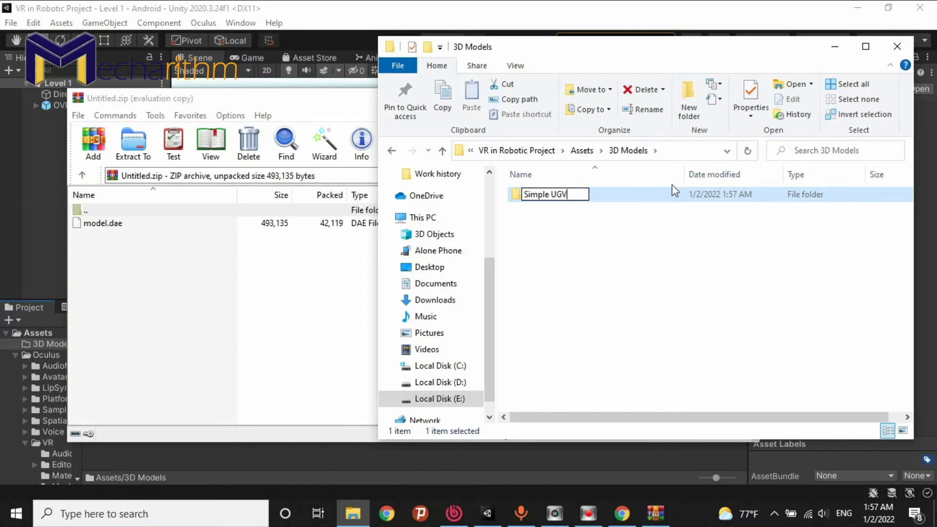
{"action": "key", "text": "Return"}
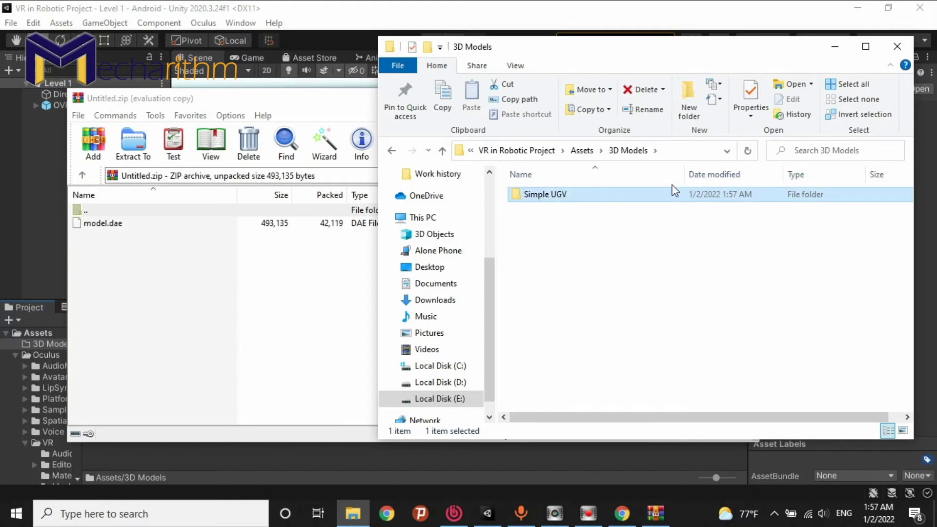
{"action": "key", "text": "F2"}
{"action": "double_click", "coordinate": [675, 191]}
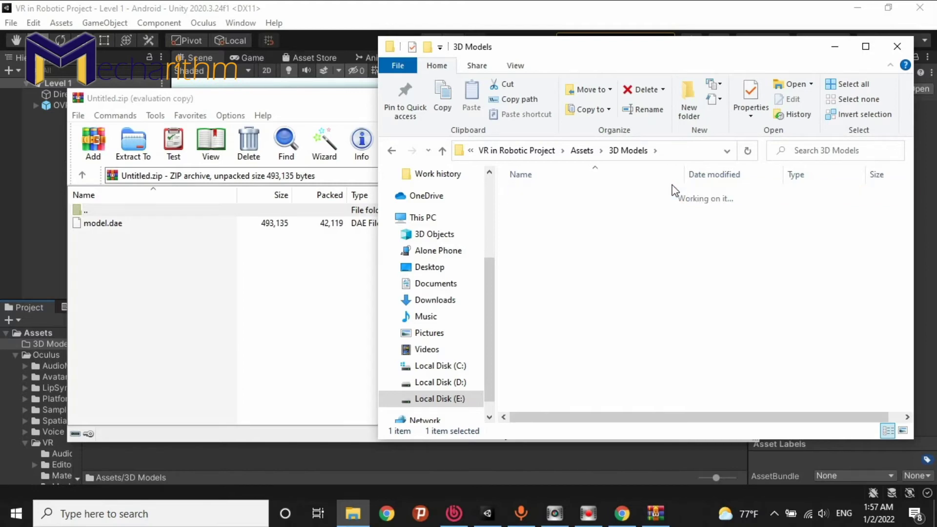
Step: Extract model.dae from the archive into the Simple UGV folder and rename it Simple UGV.dae
{"action": "left_click_drag", "start_coordinate": [99, 229], "coordinate": [700, 239]}
{"action": "key", "text": "F2"}
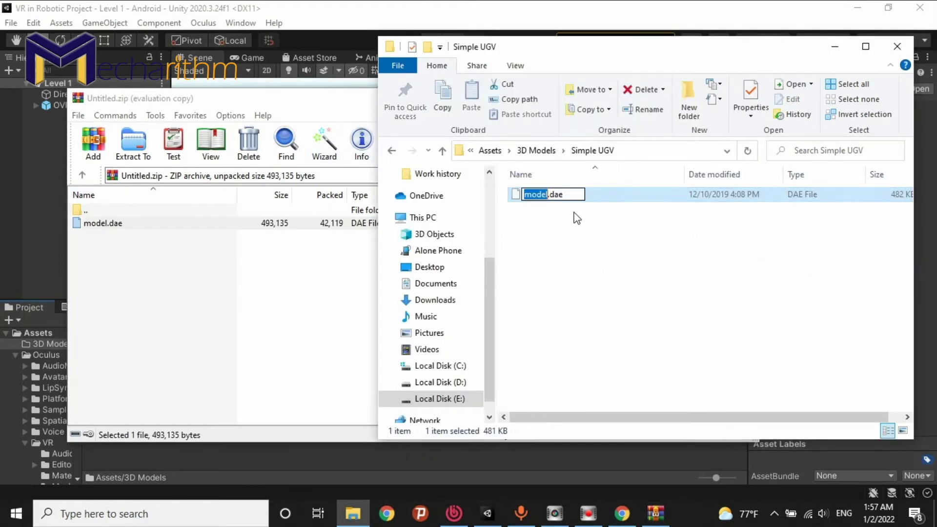
{"action": "type", "text": "Simple UGV"}
{"action": "key", "text": "Return"}
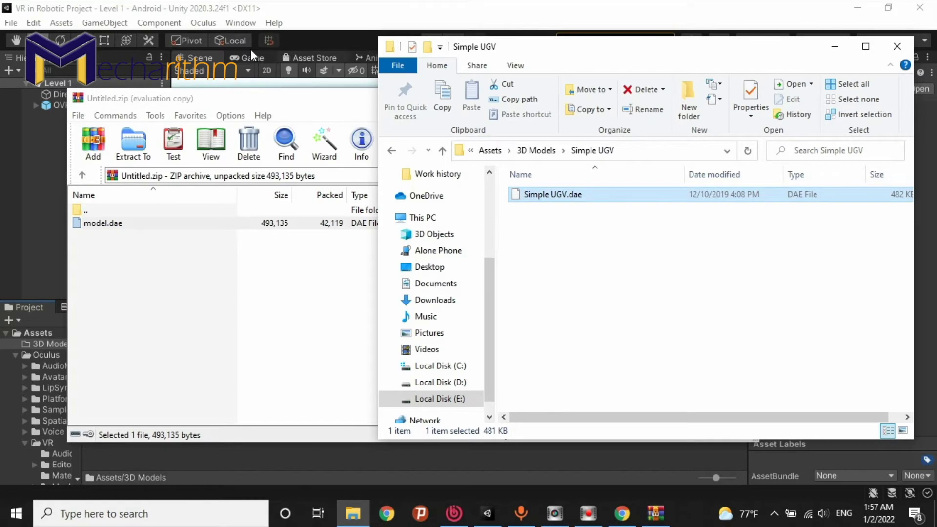
Step: Close the WinRAR archive and the File Explorer window to return to the Unity editor
{"action": "left_click", "coordinate": [248, 99]}
{"action": "left_click", "coordinate": [740, 96]}
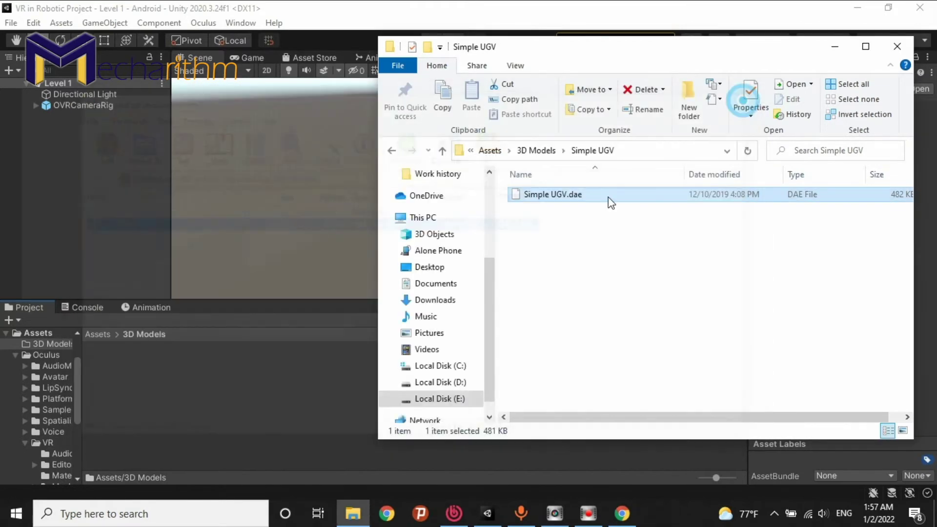
{"action": "left_click", "coordinate": [638, 282]}
{"action": "left_click", "coordinate": [391, 150]}
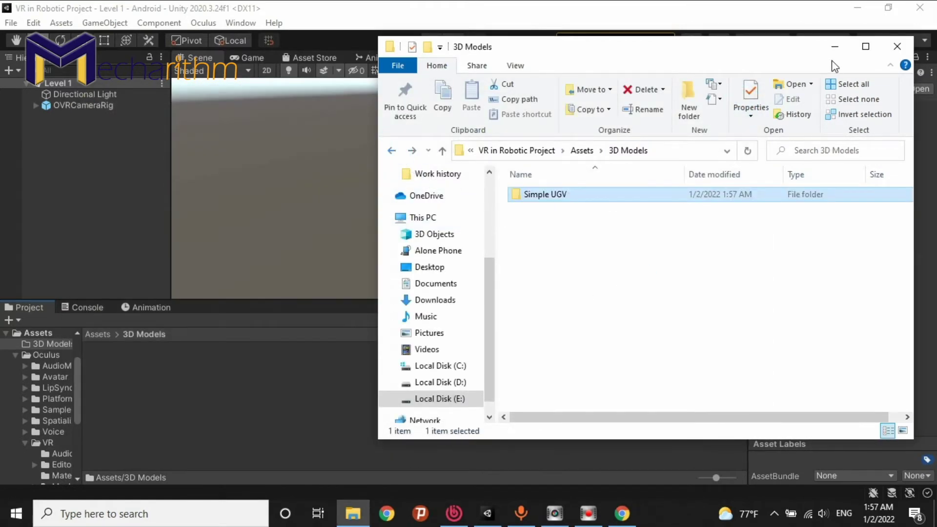
{"action": "left_click", "coordinate": [897, 47]}
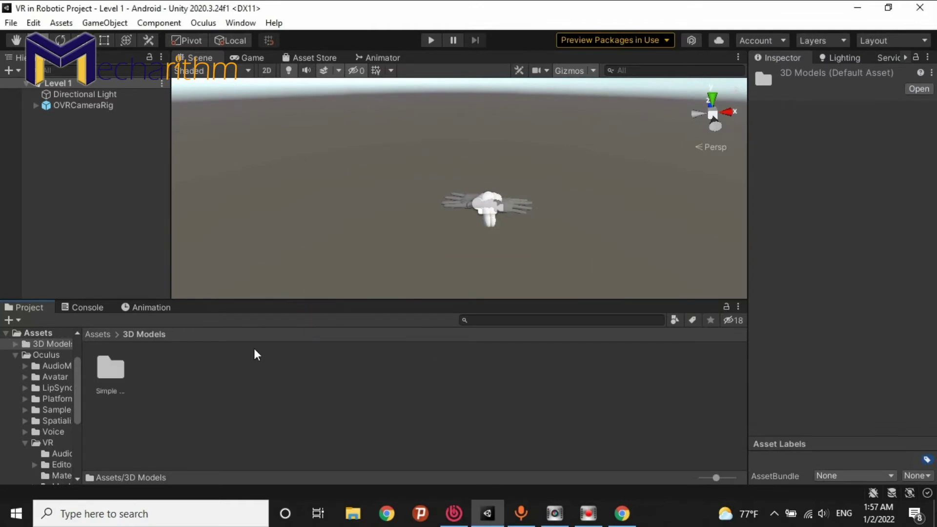
Step: Open the Simple UGV folder in the project's 3D Models assets and place the Simple UGV model in the scene
{"action": "left_click", "coordinate": [115, 370]}
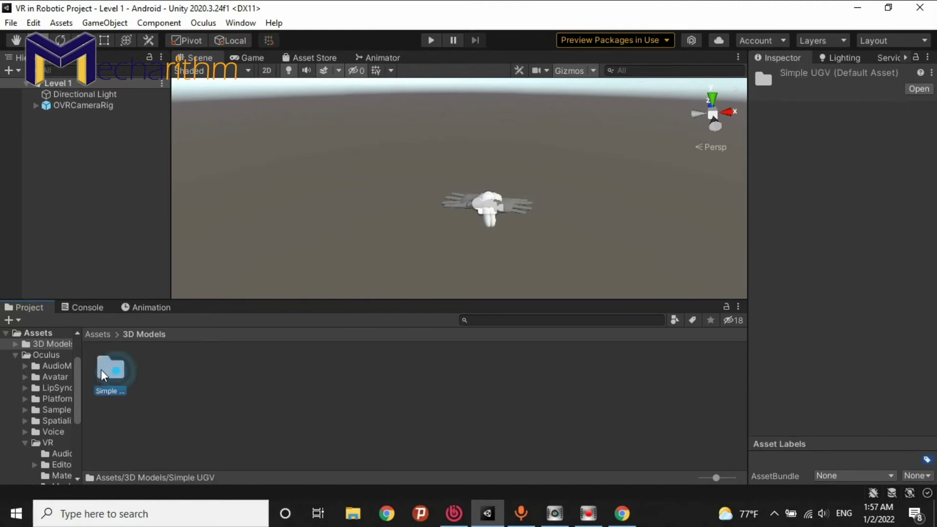
{"action": "double_click", "coordinate": [118, 370]}
{"action": "left_click", "coordinate": [107, 365]}
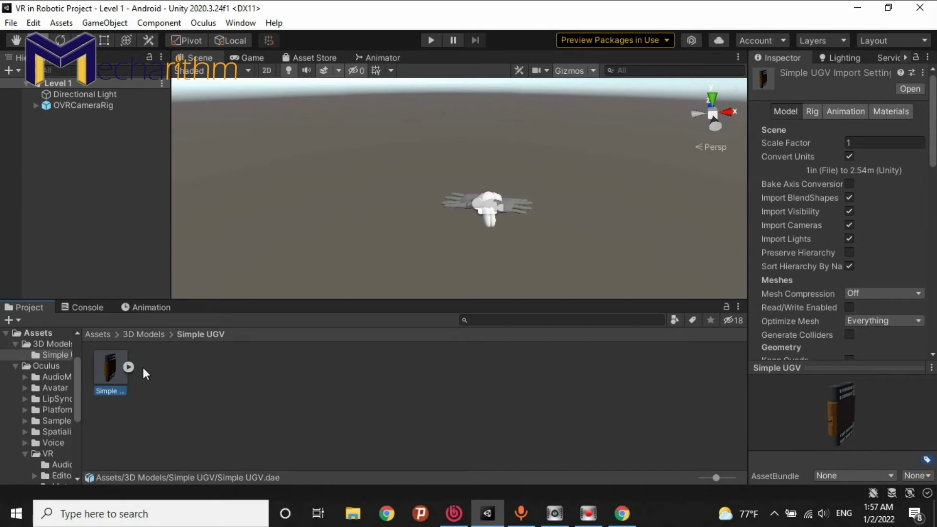
{"action": "left_click_drag", "start_coordinate": [113, 376], "coordinate": [340, 205]}
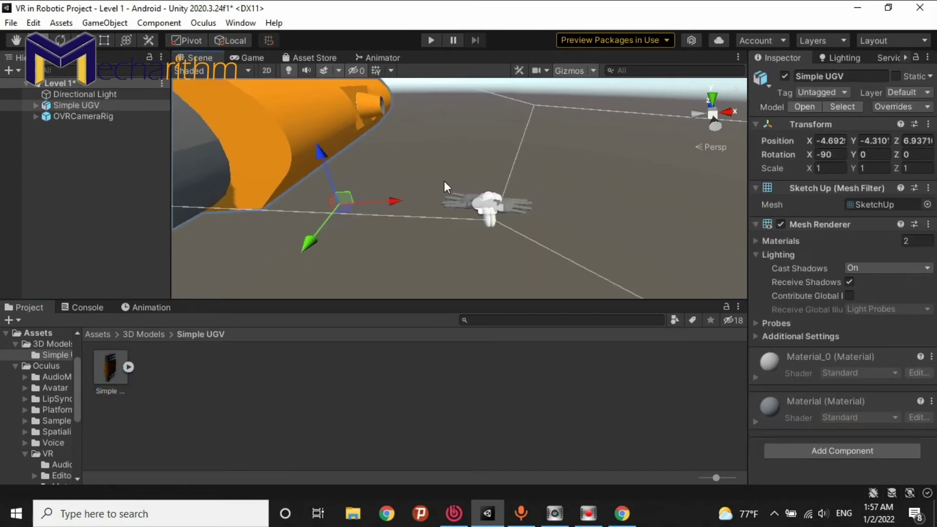
Step: Scale the Simple UGV model down uniformly to about 0.087 and inspect it in the scene
{"action": "left_click_drag", "start_coordinate": [444, 180], "coordinate": [342, 162], "text": "alt"}
{"action": "left_click_drag", "start_coordinate": [441, 209], "coordinate": [439, 257]}
{"action": "left_click_drag", "start_coordinate": [437, 210], "coordinate": [444, 242]}
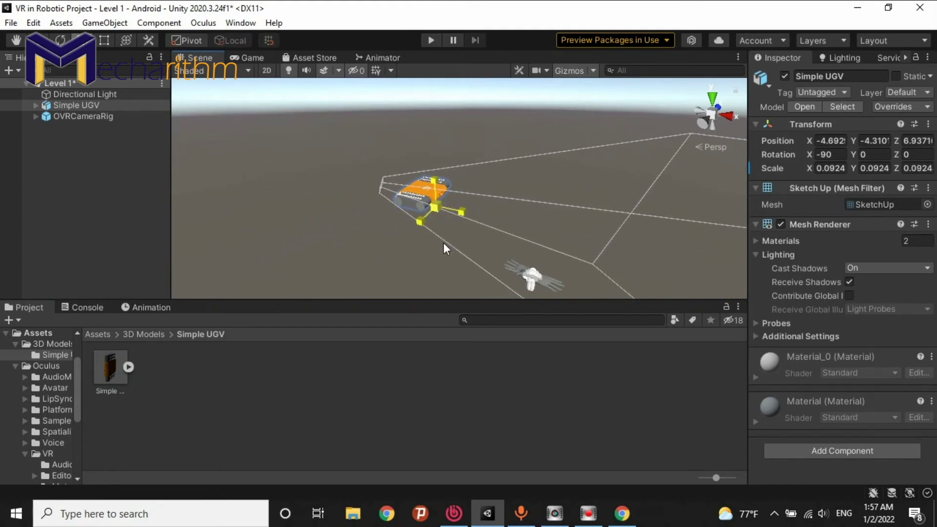
{"action": "left_click", "coordinate": [411, 371]}
{"action": "left_click_drag", "start_coordinate": [422, 201], "coordinate": [445, 189], "text": "alt"}
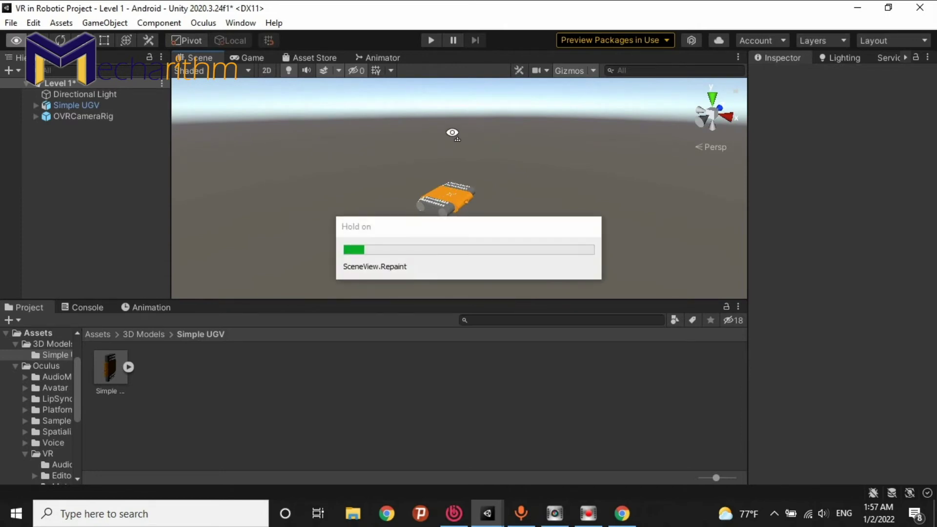
{"action": "scroll", "coordinate": [452, 132], "scroll_direction": "down", "scroll_amount": 5}
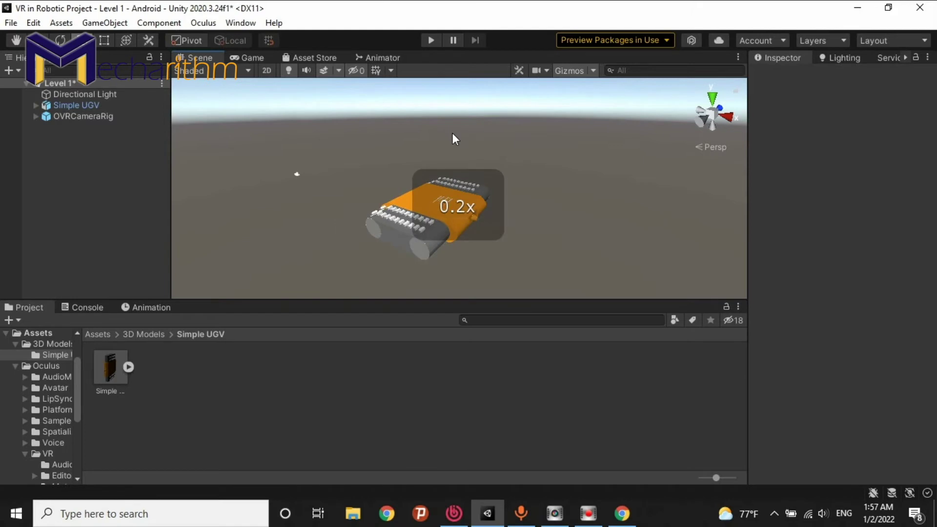
{"action": "right_click_drag", "start_coordinate": [452, 195], "coordinate": [529, 240]}
{"action": "key", "text": "w"}
{"action": "left_click_drag", "start_coordinate": [529, 240], "coordinate": [113, 45], "text": "alt"}
Step: Deactivate the skp_camera_Last_Saved camera nested under Simple UGV and collapse the model's hierarchy
{"action": "left_click", "coordinate": [74, 108]}
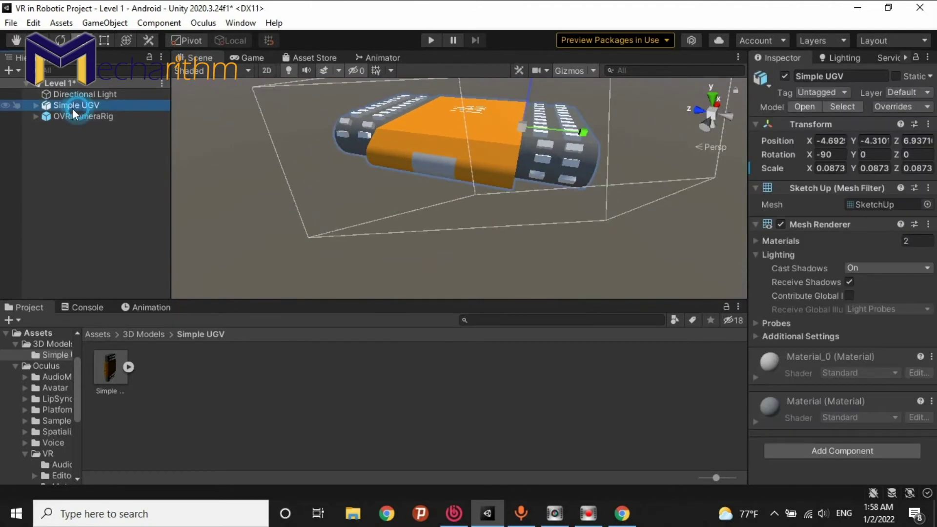
{"action": "left_click", "coordinate": [36, 105]}
{"action": "scroll", "coordinate": [112, 161], "scroll_direction": "down", "scroll_amount": 10}
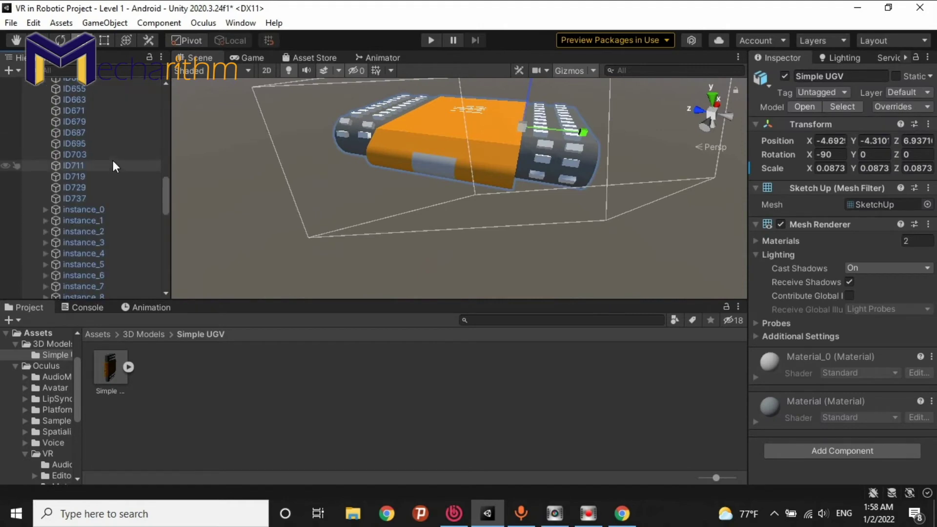
{"action": "scroll", "coordinate": [112, 166], "scroll_direction": "down", "scroll_amount": 18}
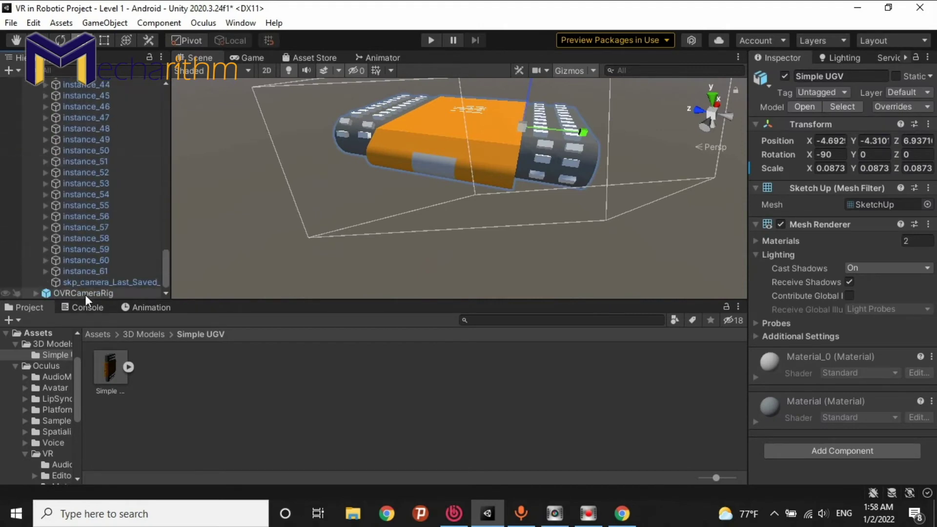
{"action": "left_click", "coordinate": [89, 283]}
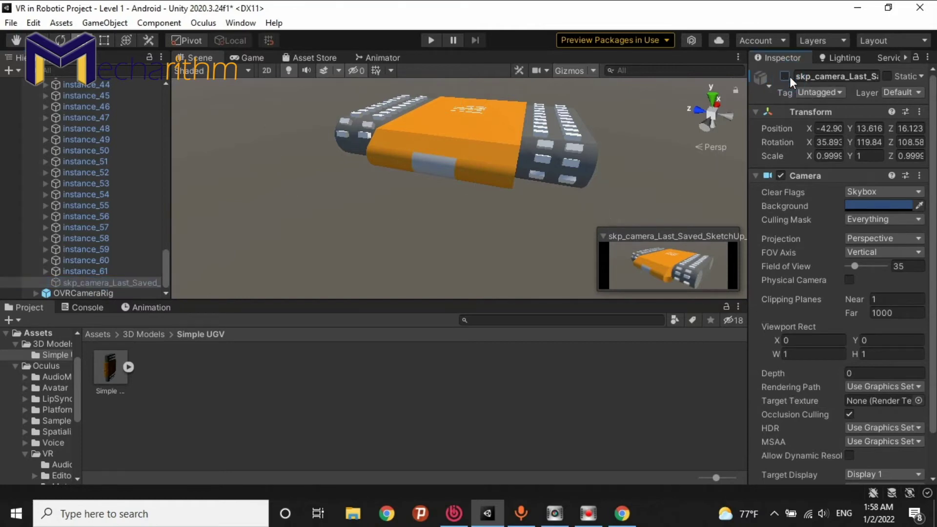
{"action": "scroll", "coordinate": [87, 238], "scroll_direction": "up", "scroll_amount": 15}
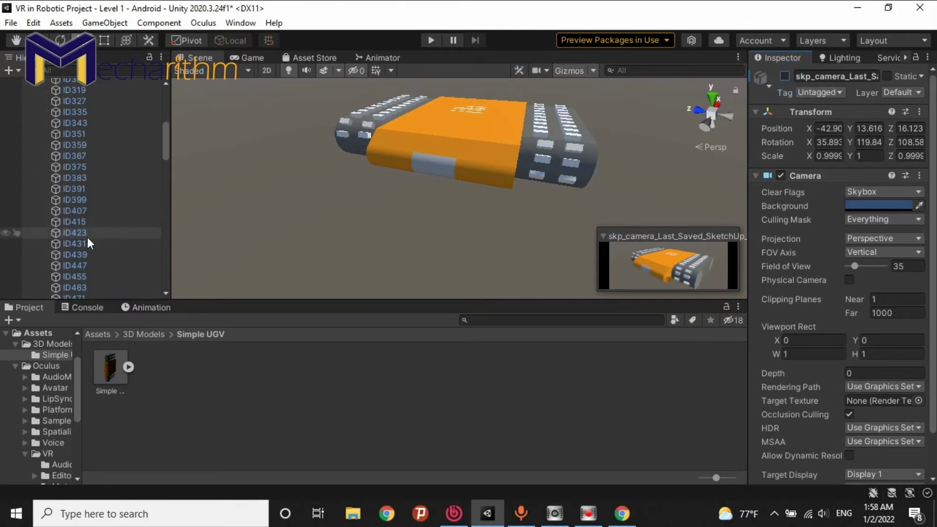
{"action": "left_click", "coordinate": [36, 105]}
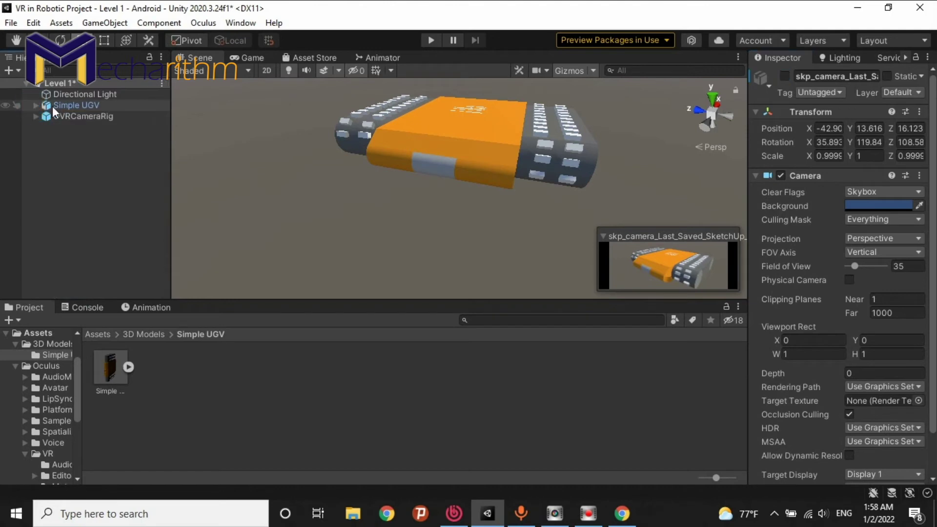
Step: Save the Level 1 scene and go back to the project's 3D Models folder
{"action": "left_click", "coordinate": [52, 106]}
{"action": "key", "text": "ctrl+s"}
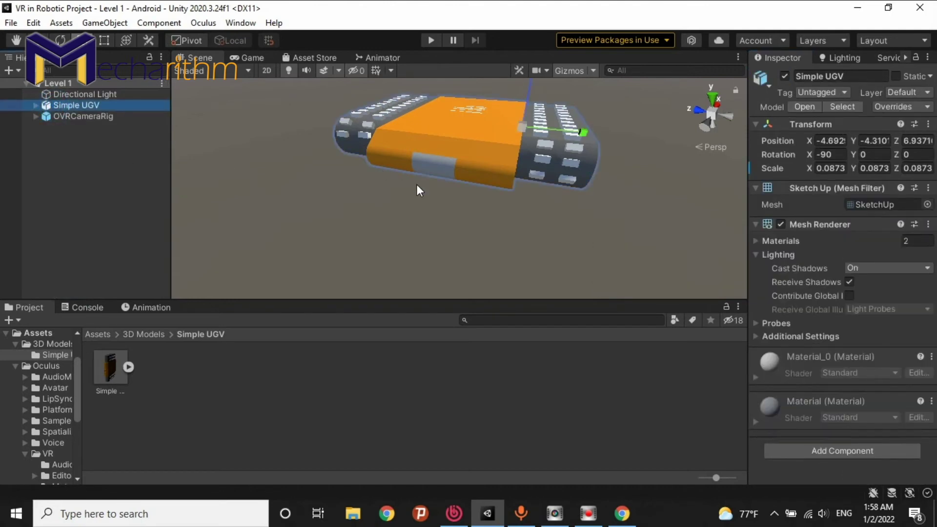
{"action": "right_click_drag", "start_coordinate": [417, 185], "coordinate": [516, 189]}
{"action": "scroll", "coordinate": [515, 189], "scroll_direction": "down", "scroll_amount": 8}
{"action": "left_click", "coordinate": [417, 409]}
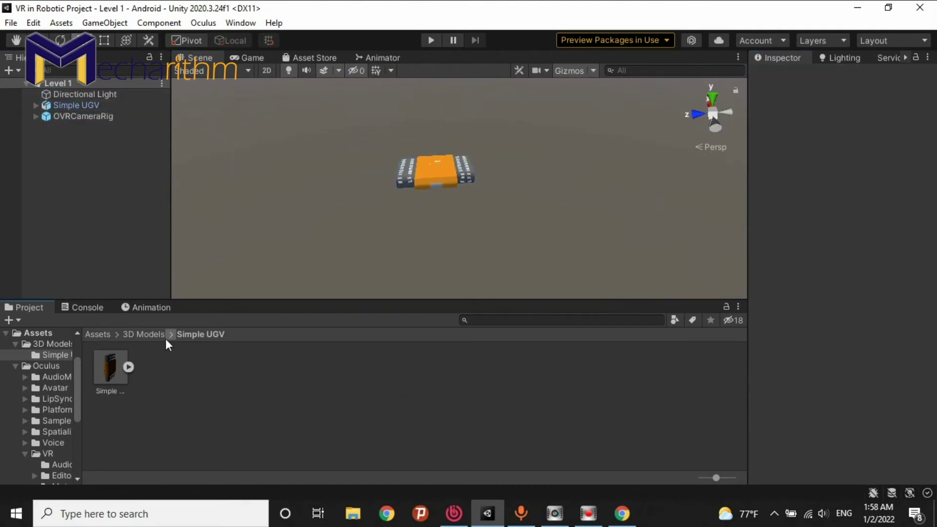
{"action": "left_click", "coordinate": [157, 334]}
Step: Switch to Chrome, close the IceROV page, and search 3D Warehouse for "room" in place of UGV
{"action": "left_click", "coordinate": [622, 513]}
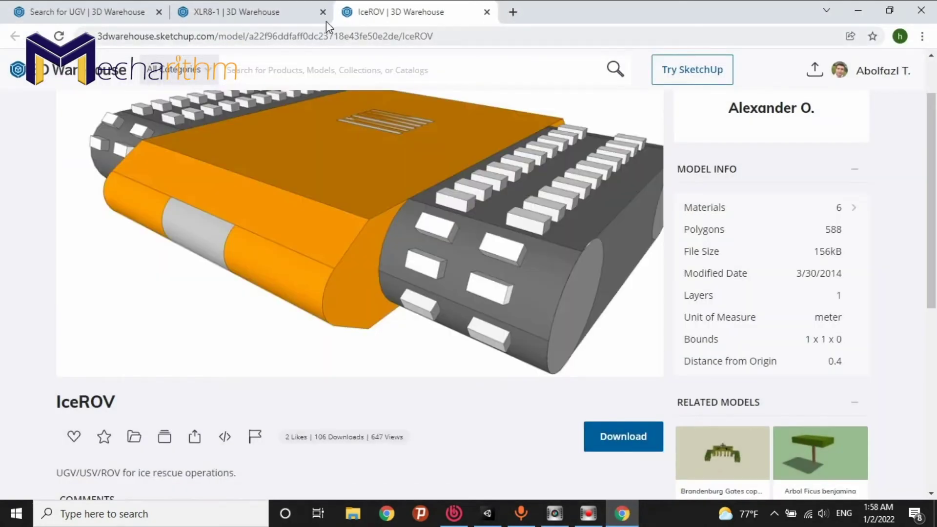
{"action": "left_click", "coordinate": [487, 12]}
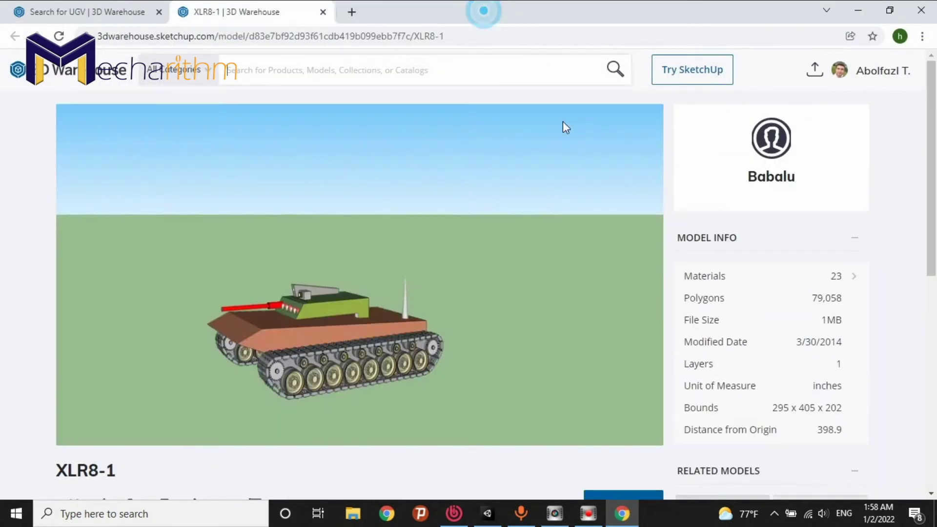
{"action": "left_click", "coordinate": [267, 66]}
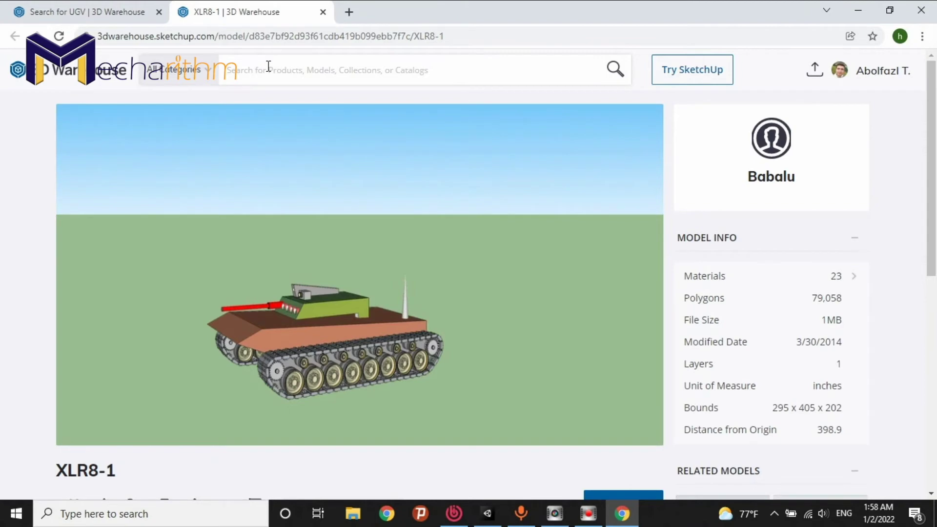
{"action": "left_click", "coordinate": [101, 7]}
{"action": "scroll", "coordinate": [315, 155], "scroll_direction": "up", "scroll_amount": 3}
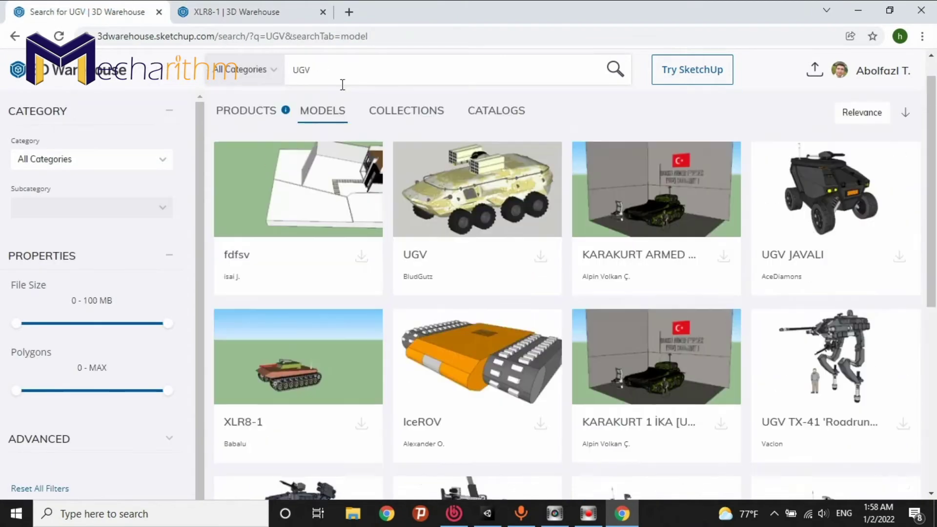
{"action": "left_click_drag", "start_coordinate": [319, 66], "coordinate": [276, 63]}
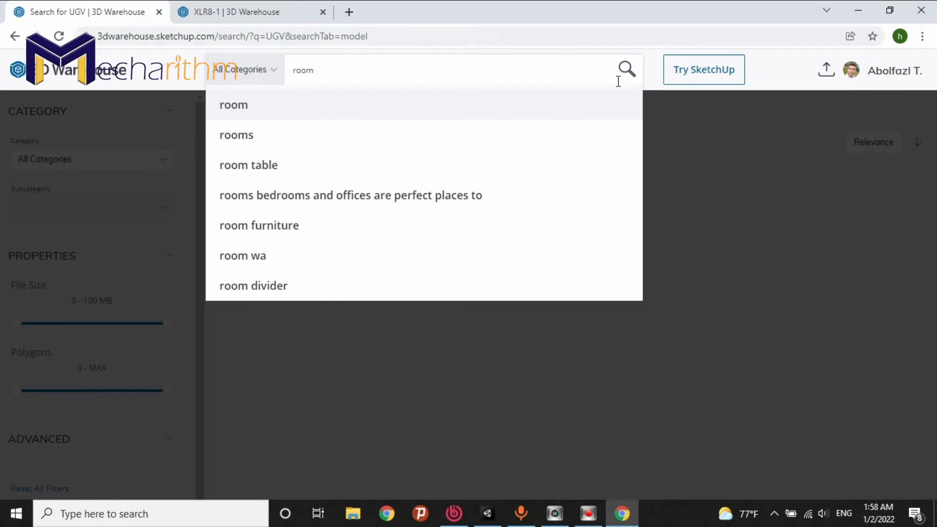
{"action": "left_click", "coordinate": [609, 114]}
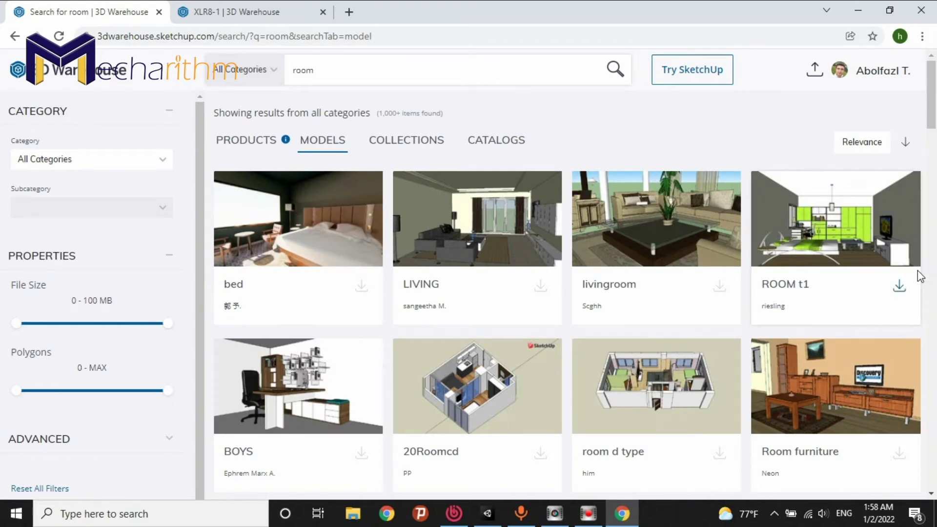
Step: Open the LIVING model from the room results in a new tab, close the XLR8-1 tab, and return to the results
{"action": "right_click", "coordinate": [421, 288]}
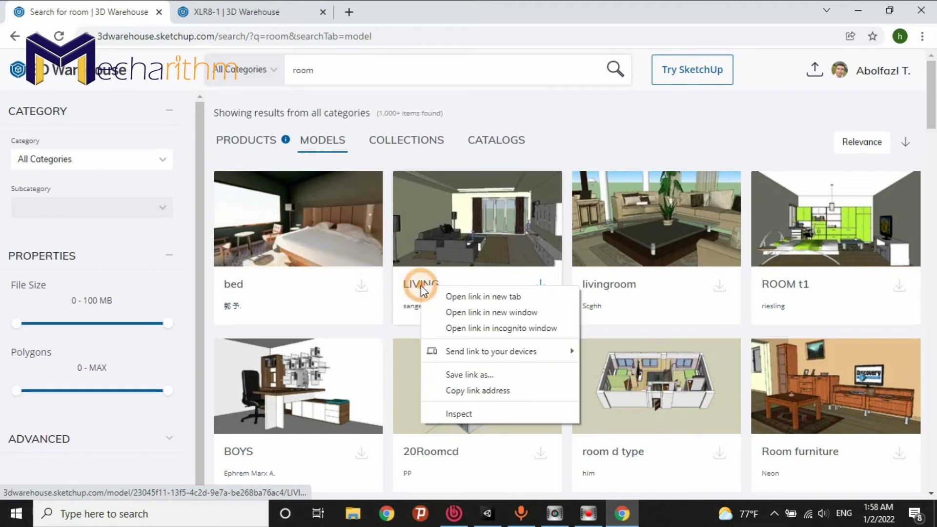
{"action": "left_click", "coordinate": [483, 297]}
{"action": "left_click", "coordinate": [394, 11]}
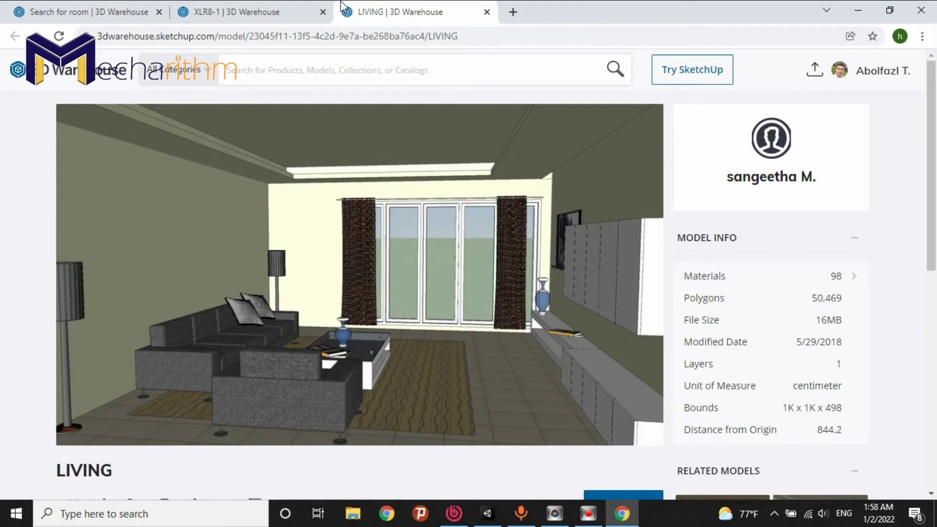
{"action": "left_click", "coordinate": [220, 10]}
{"action": "left_click", "coordinate": [322, 11]}
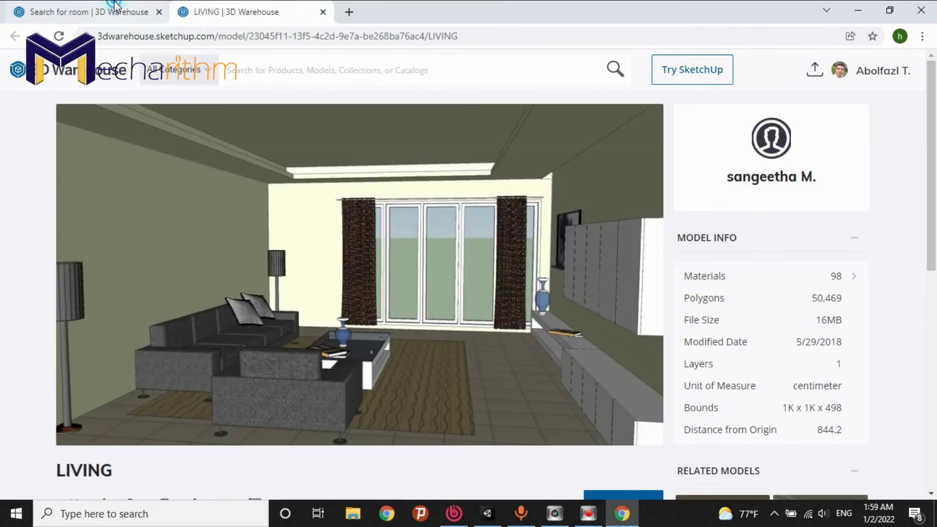
{"action": "left_click", "coordinate": [116, 7]}
Step: Open the room model with the bed, dresser and red curtains from further down the results in a new tab
{"action": "scroll", "coordinate": [921, 309], "scroll_direction": "down", "scroll_amount": 4}
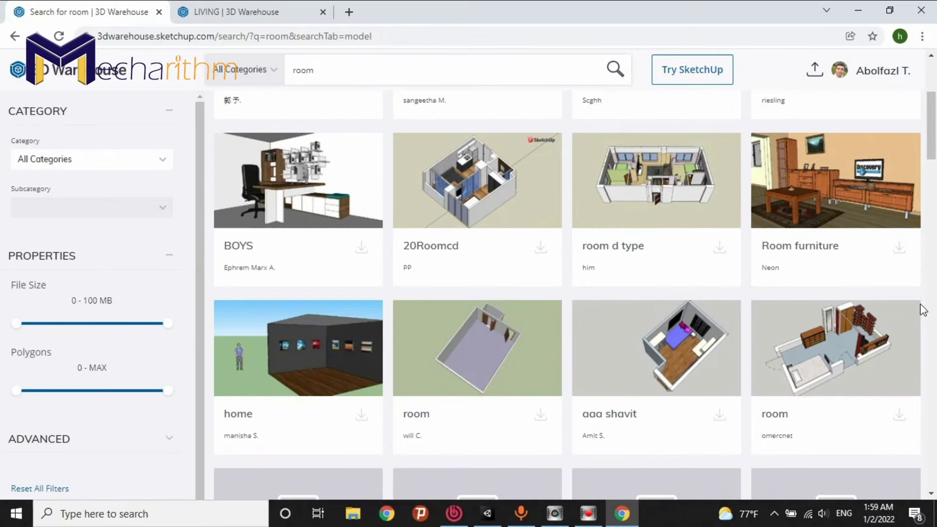
{"action": "scroll", "coordinate": [921, 311], "scroll_direction": "down", "scroll_amount": 3}
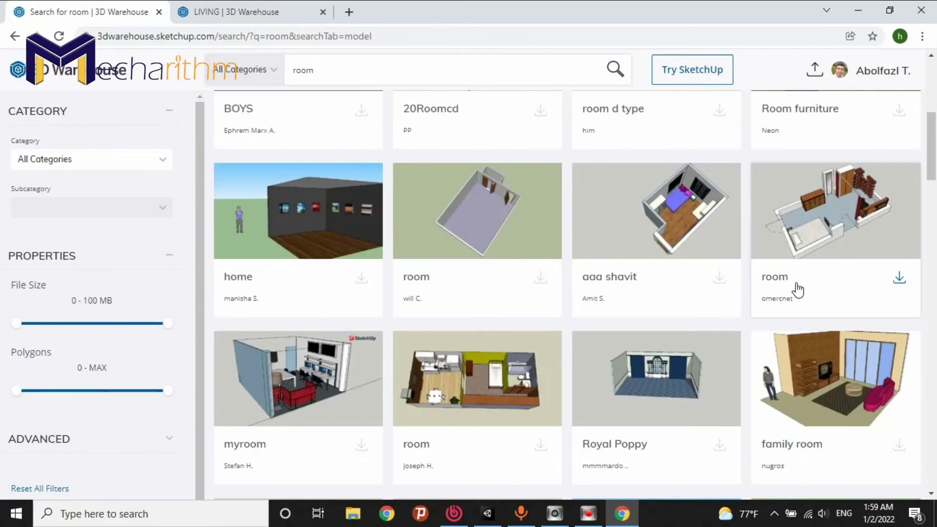
{"action": "right_click", "coordinate": [781, 276]}
{"action": "left_click", "coordinate": [806, 286]}
{"action": "left_click", "coordinate": [409, 8]}
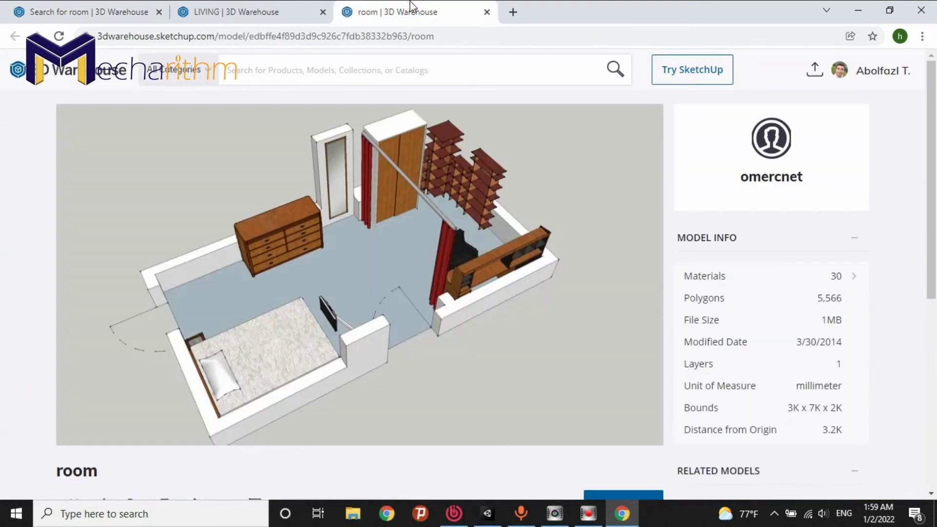
Step: Download the room model from its 3D Warehouse page
{"action": "scroll", "coordinate": [840, 283], "scroll_direction": "down", "scroll_amount": 3}
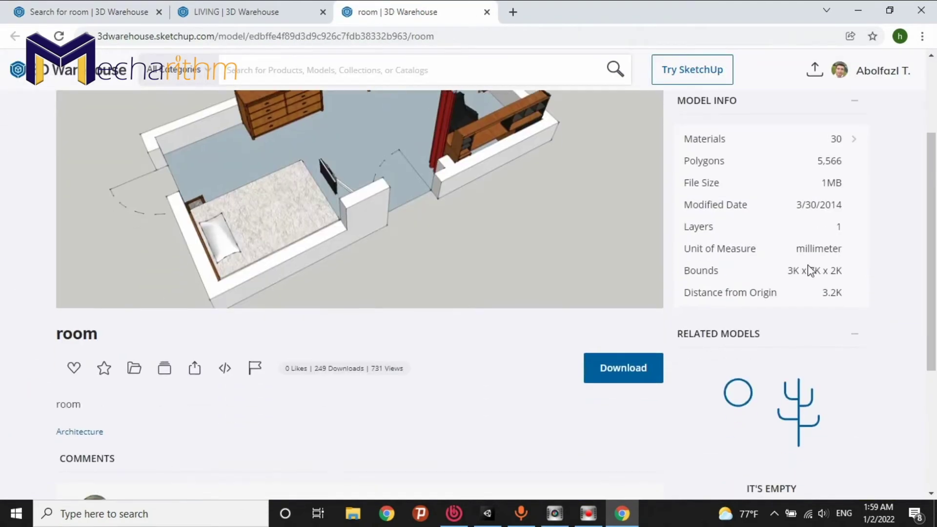
{"action": "left_click", "coordinate": [653, 368]}
{"action": "scroll", "coordinate": [690, 386], "scroll_direction": "down", "scroll_amount": 1}
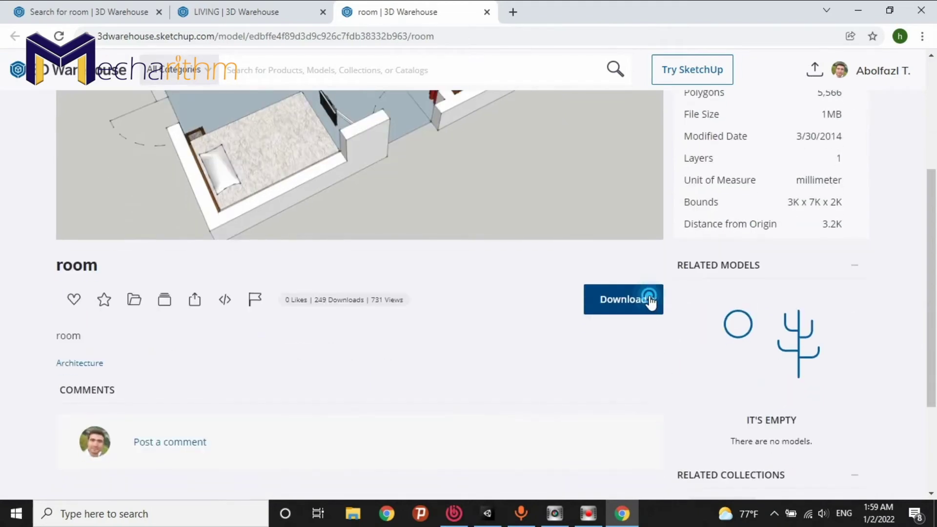
{"action": "left_click", "coordinate": [653, 299]}
{"action": "left_click", "coordinate": [602, 422]}
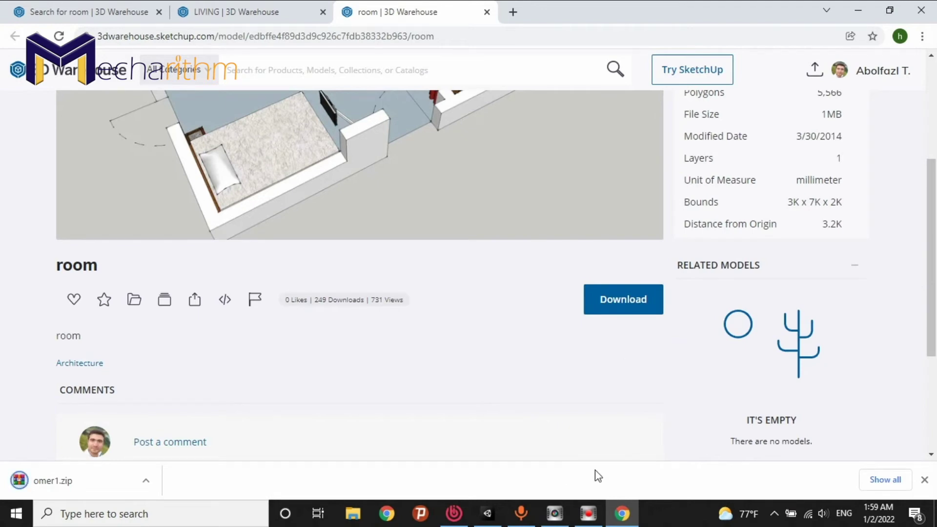
Step: Switch to Unity and show the project's 3D Models folder in File Explorer
{"action": "left_click", "coordinate": [487, 513]}
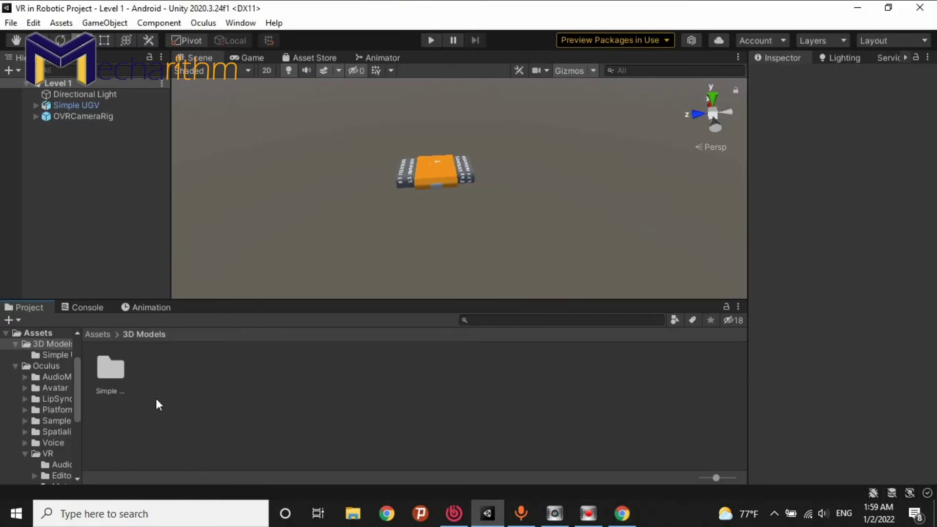
{"action": "right_click", "coordinate": [162, 385]}
{"action": "left_click", "coordinate": [103, 382]}
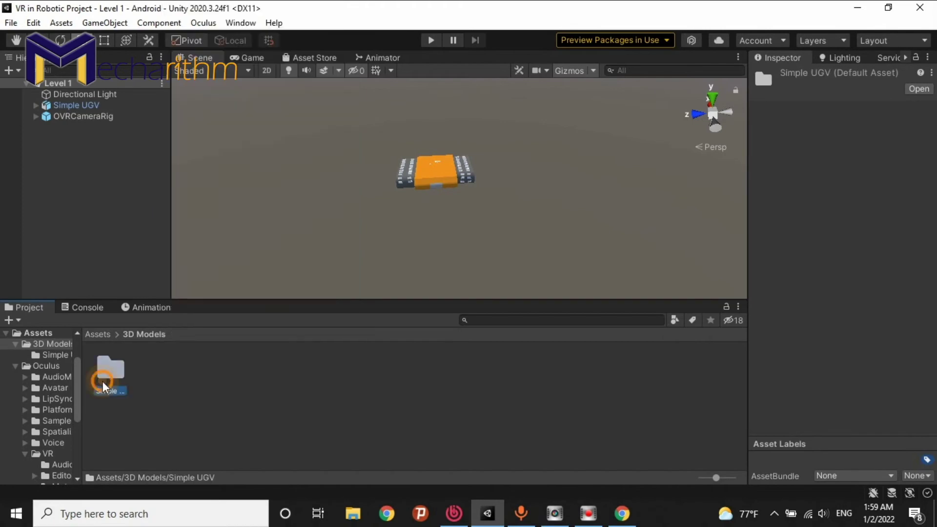
{"action": "right_click", "coordinate": [102, 382]}
{"action": "left_click", "coordinate": [180, 140]}
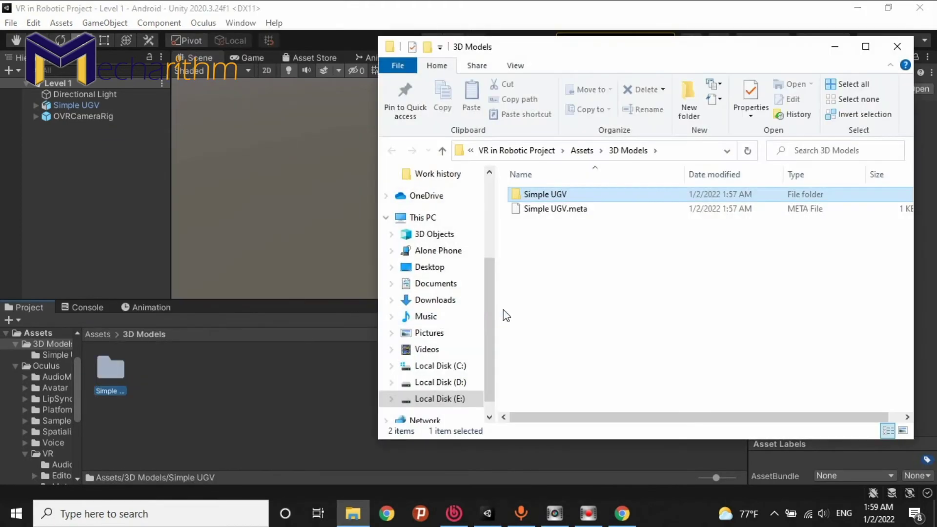
Step: Create a folder named Room inside the project's 3D Models folder and open it
{"action": "left_click", "coordinate": [688, 105]}
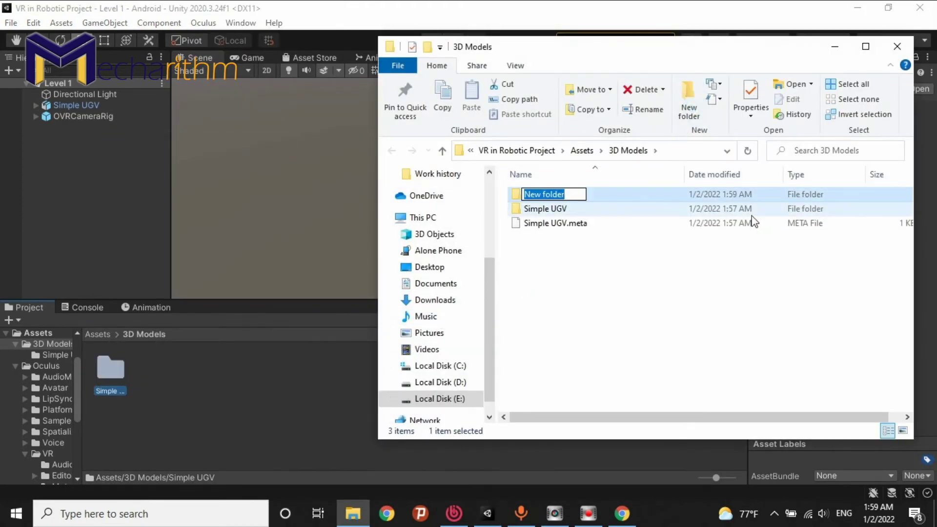
{"action": "type", "text": "Room"}
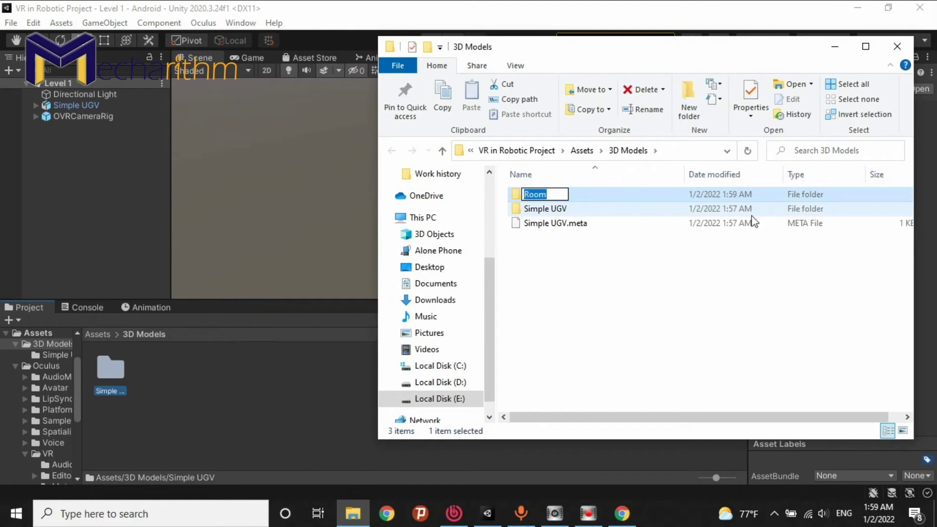
{"action": "key", "text": "Return"}
{"action": "key", "text": "Return"}
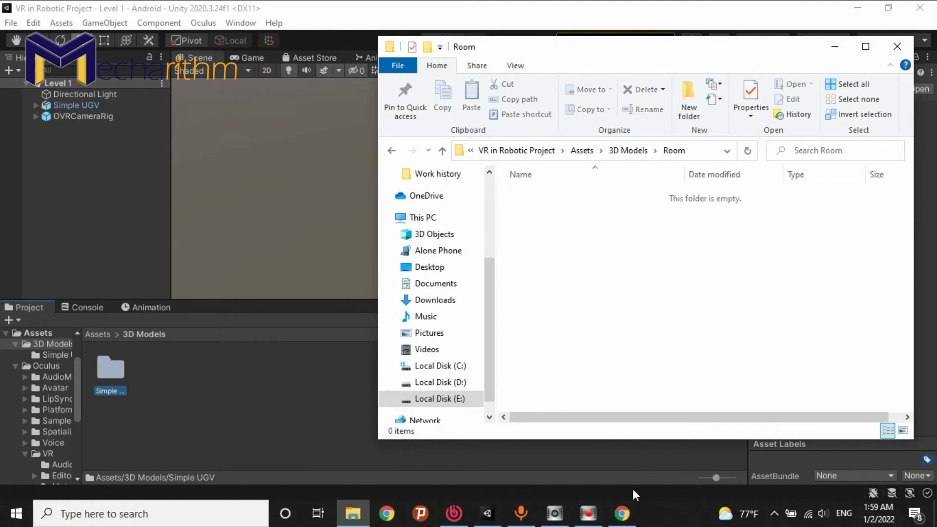
Step: Open the downloaded omer1.zip from Chrome and copy its model folder and model.dae into the project's Room folder
{"action": "left_click", "coordinate": [622, 514]}
{"action": "left_click", "coordinate": [72, 473]}
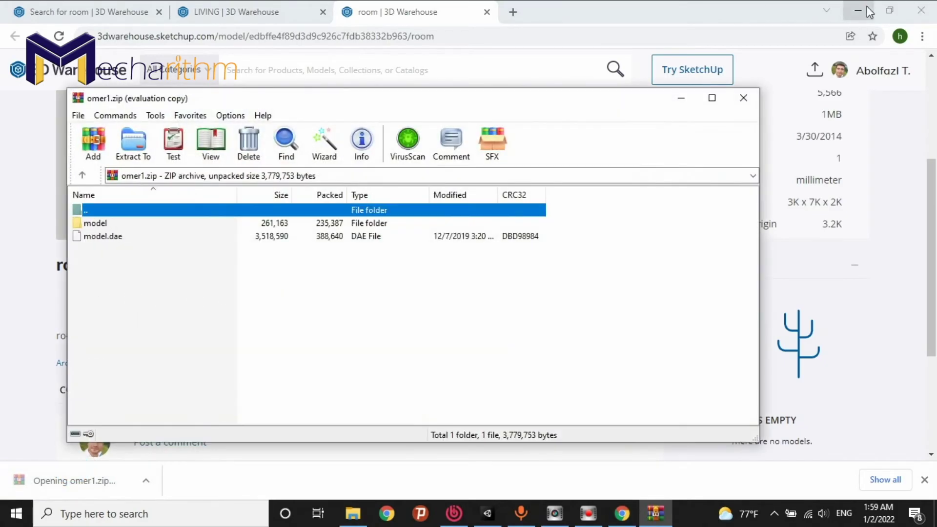
{"action": "left_click", "coordinate": [859, 10]}
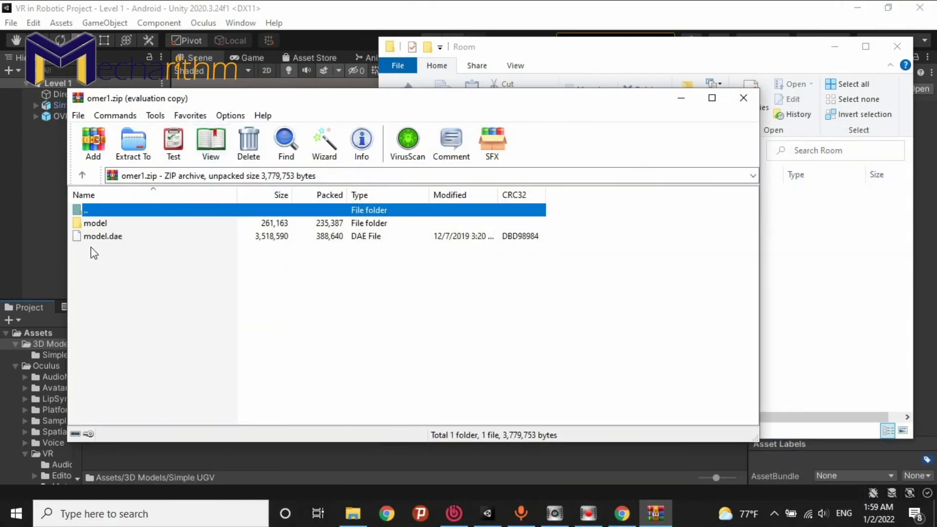
{"action": "left_click", "coordinate": [485, 274]}
{"action": "left_click", "coordinate": [808, 291]}
{"action": "left_click_drag", "start_coordinate": [134, 274], "coordinate": [790, 256]}
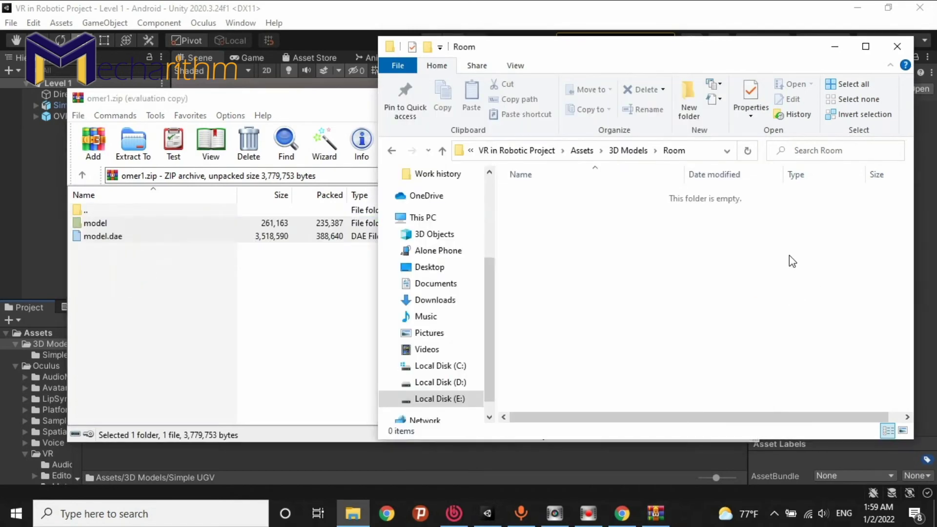
Step: Examine the texture images inside the archive's model folder and close the archive
{"action": "left_click", "coordinate": [110, 244]}
{"action": "double_click", "coordinate": [101, 223]}
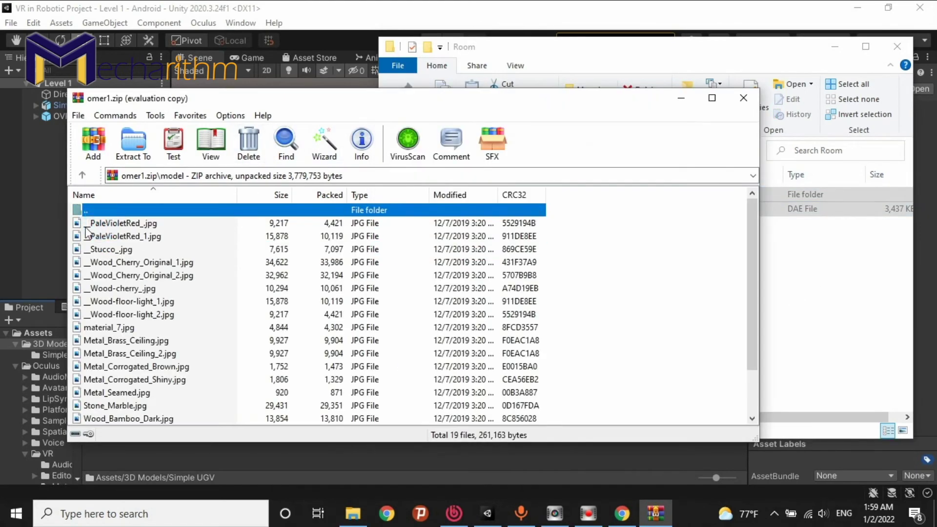
{"action": "scroll", "coordinate": [191, 287], "scroll_direction": "down", "scroll_amount": 2}
{"action": "scroll", "coordinate": [155, 358], "scroll_direction": "up", "scroll_amount": 2}
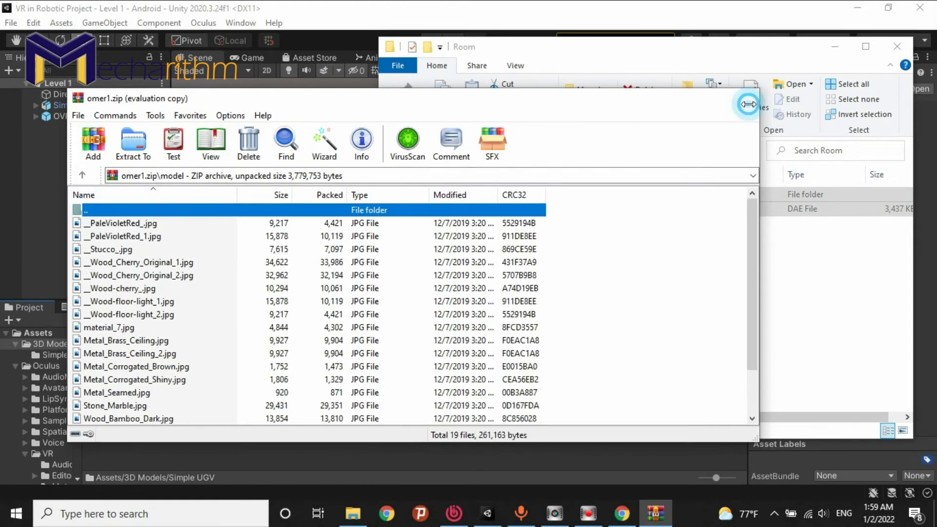
{"action": "left_click", "coordinate": [744, 99]}
Step: Rename model.dae to Room.dae and the model folder to Room texture, and close the folder window
{"action": "left_click", "coordinate": [551, 211]}
{"action": "key", "text": "F2"}
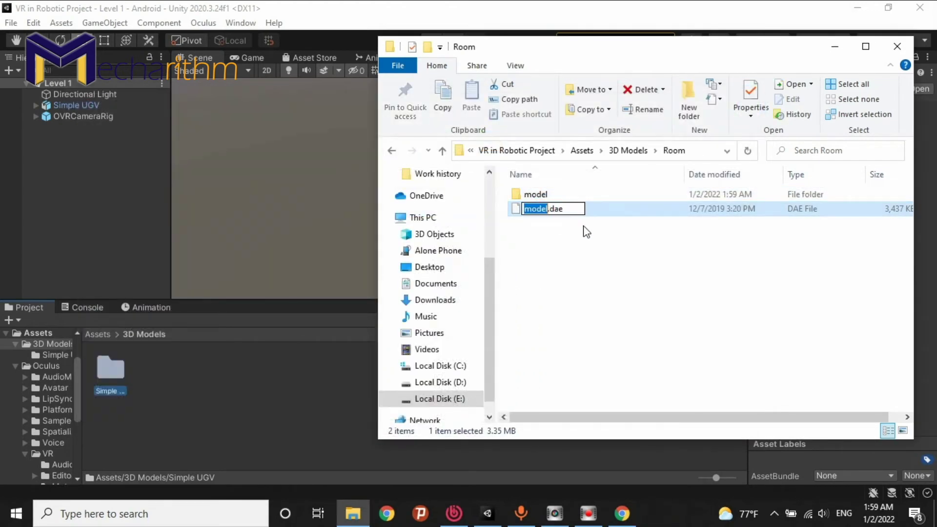
{"action": "type", "text": "Room"}
{"action": "key", "text": "Return"}
{"action": "key", "text": "Up"}
{"action": "key", "text": "F2"}
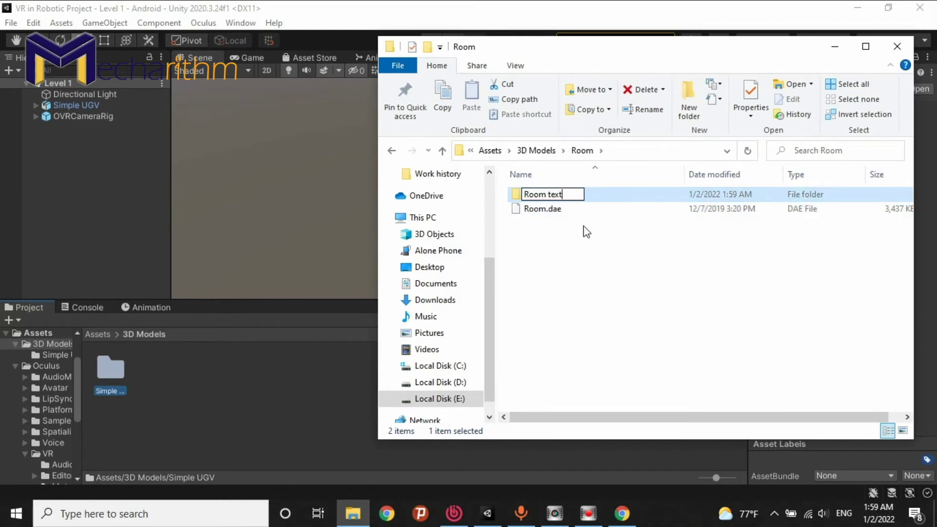
{"action": "key", "text": "Return"}
{"action": "left_click", "coordinate": [587, 247]}
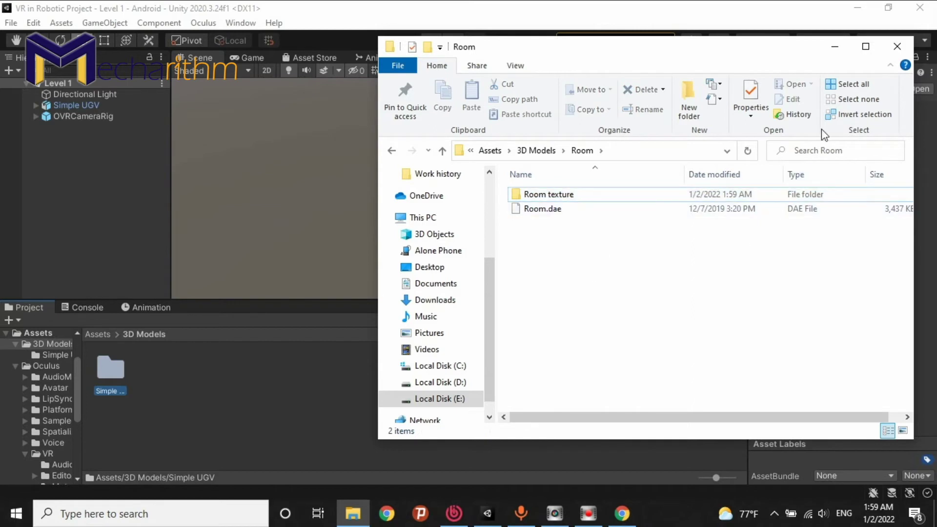
{"action": "left_click", "coordinate": [897, 46]}
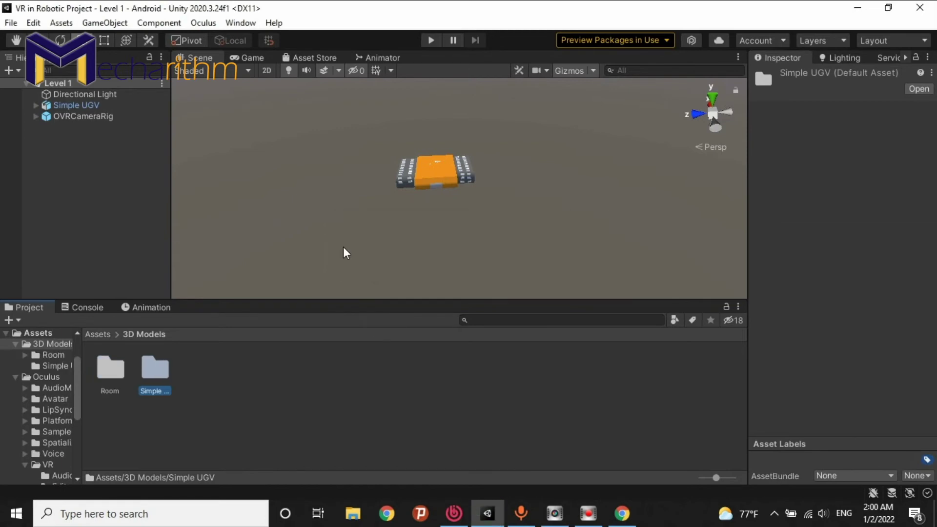
Step: Open the imported Room folder under 3D Models and add the Room model to the Level 1 scene hierarchy
{"action": "double_click", "coordinate": [154, 365]}
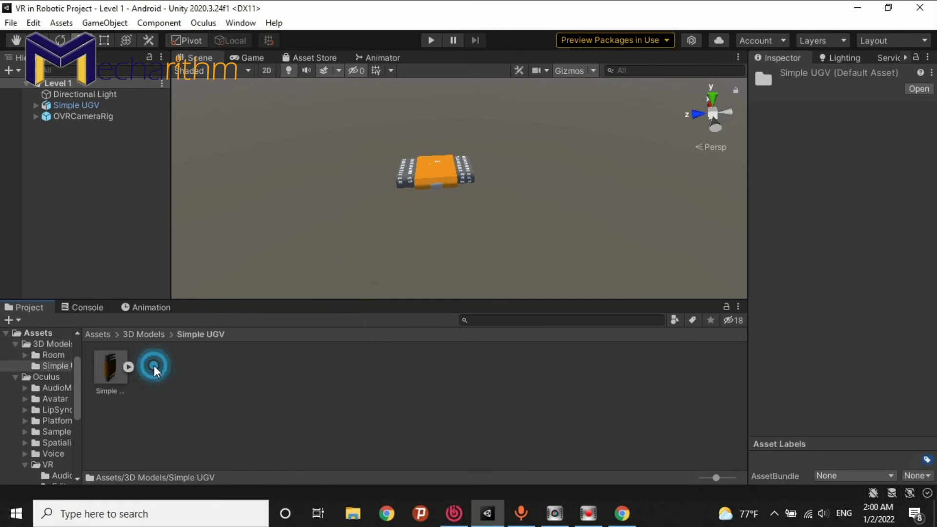
{"action": "left_click", "coordinate": [156, 336]}
{"action": "double_click", "coordinate": [98, 370]}
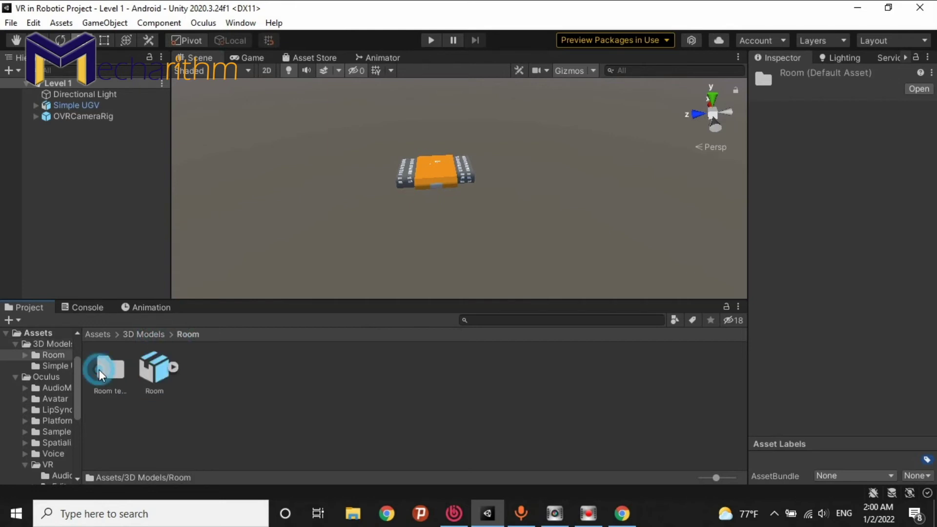
{"action": "left_click_drag", "start_coordinate": [161, 374], "coordinate": [127, 197]}
Step: Scale the Room down uniformly to about 0.24 in the scene
{"action": "right_click_drag", "start_coordinate": [479, 218], "coordinate": [619, 175]}
{"action": "key", "text": "s"}
{"action": "left_click_drag", "start_coordinate": [619, 175], "coordinate": [348, 169], "text": "alt"}
{"action": "right_click_drag", "start_coordinate": [348, 170], "coordinate": [816, 261]}
{"action": "left_click_drag", "start_coordinate": [816, 261], "coordinate": [594, 231], "text": "alt"}
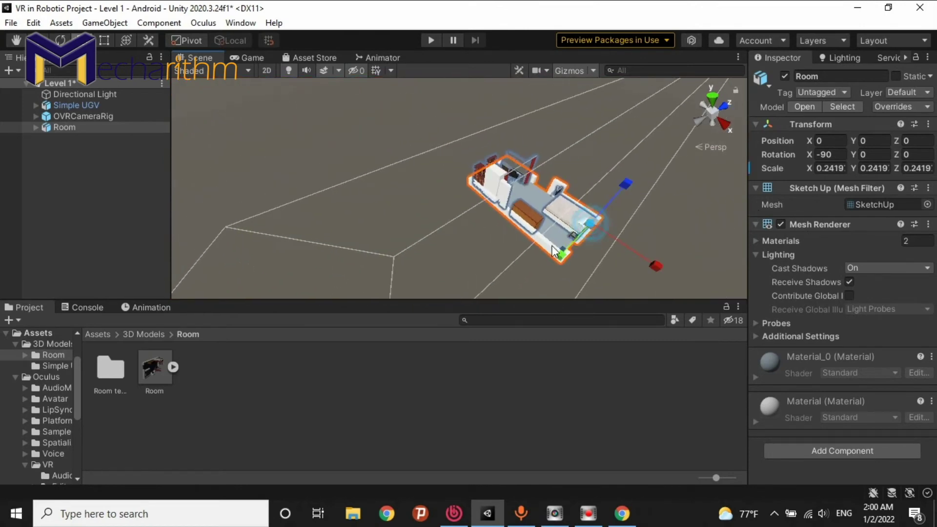
Step: Deactivate the skp_camera_Last_Saved camera object among the Room's children
{"action": "left_click", "coordinate": [36, 127]}
{"action": "scroll", "coordinate": [105, 192], "scroll_direction": "down", "scroll_amount": 3}
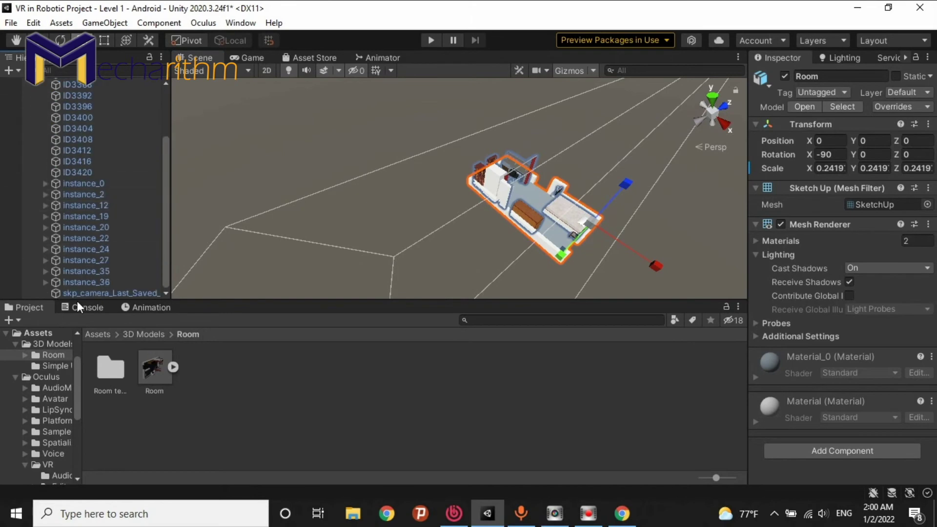
{"action": "left_click", "coordinate": [88, 294]}
{"action": "left_click", "coordinate": [784, 76]}
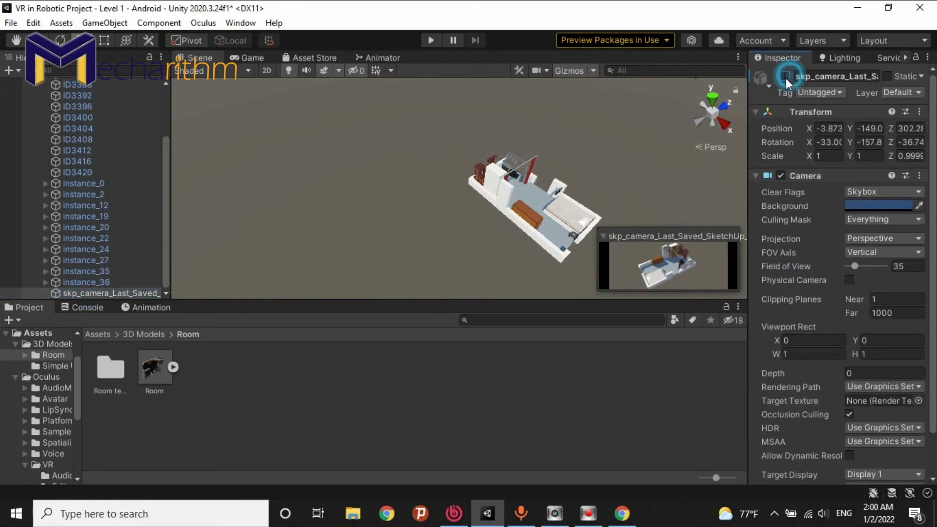
{"action": "scroll", "coordinate": [15, 212], "scroll_direction": "up", "scroll_amount": 3}
{"action": "left_click", "coordinate": [33, 128]}
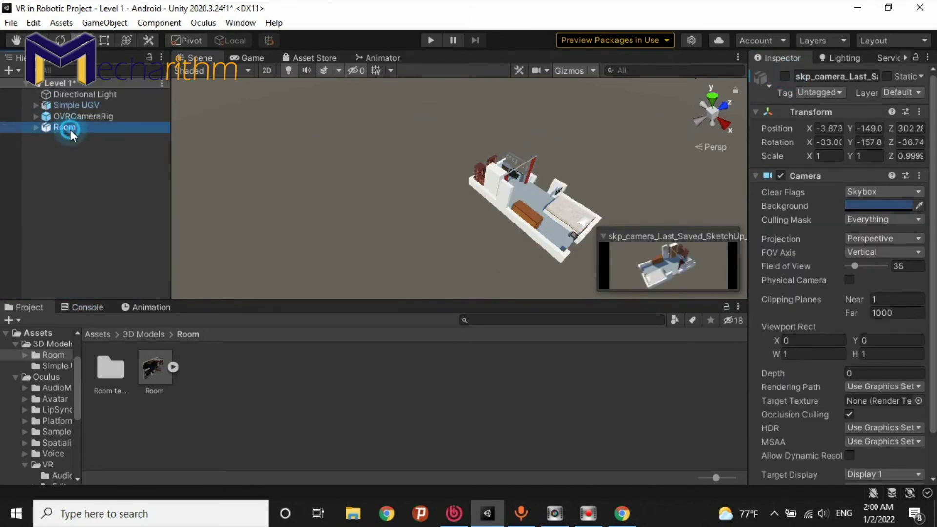
Step: Set the Room's scale to 0.1 on X, Y and Z and compare its size with the UGV
{"action": "left_click", "coordinate": [70, 129]}
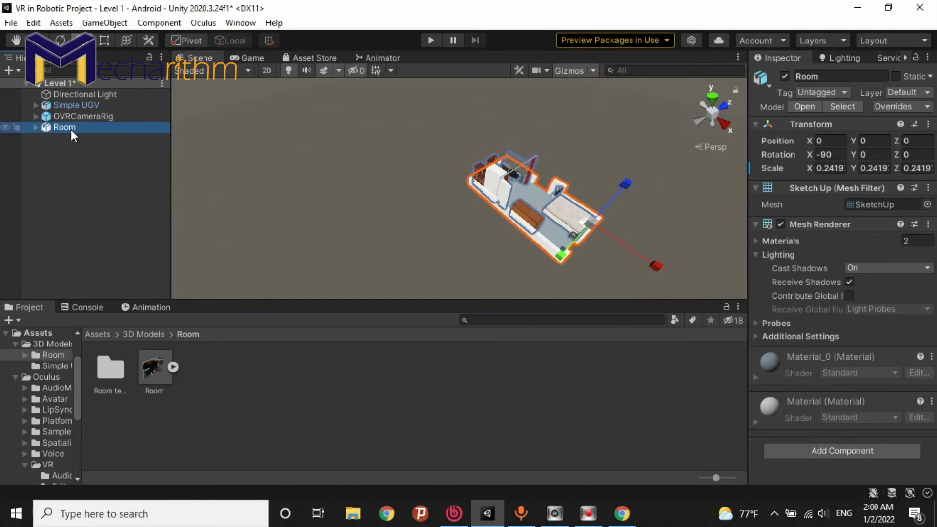
{"action": "left_click", "coordinate": [828, 169]}
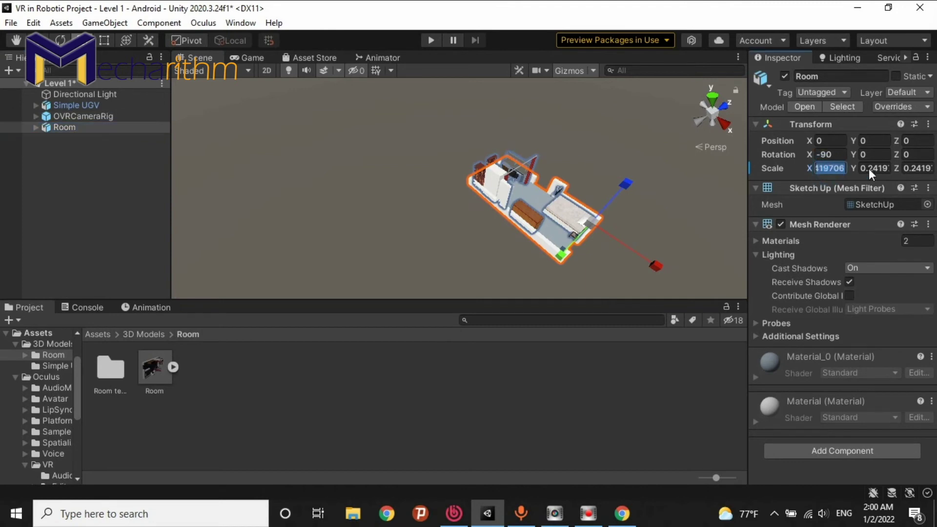
{"action": "type", "text": "0.1"}
{"action": "left_click", "coordinate": [874, 168]}
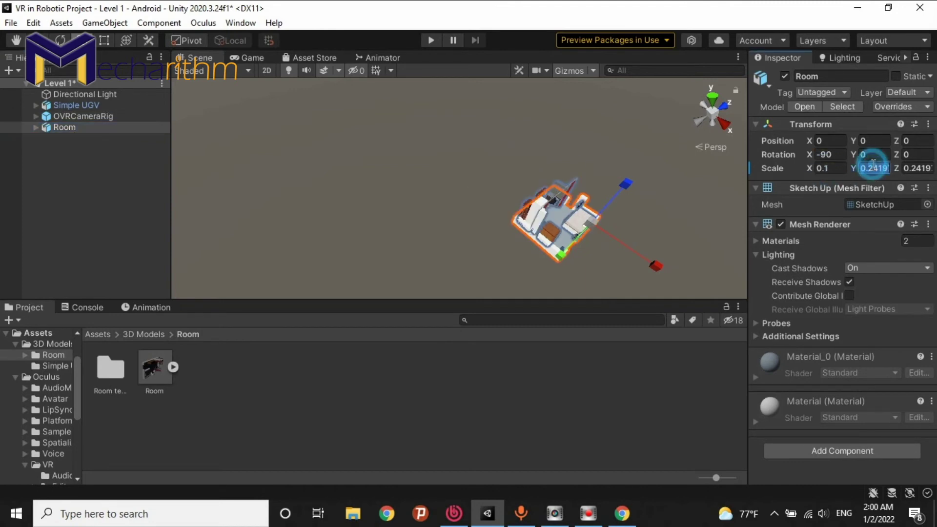
{"action": "type", "text": "0.1"}
{"action": "left_click", "coordinate": [917, 168]}
{"action": "type", "text": "0.1"}
{"action": "left_click_drag", "start_coordinate": [531, 161], "coordinate": [423, 122], "text": "alt"}
{"action": "scroll", "coordinate": [698, 156], "scroll_direction": "up", "scroll_amount": 10, "text": "alt"}
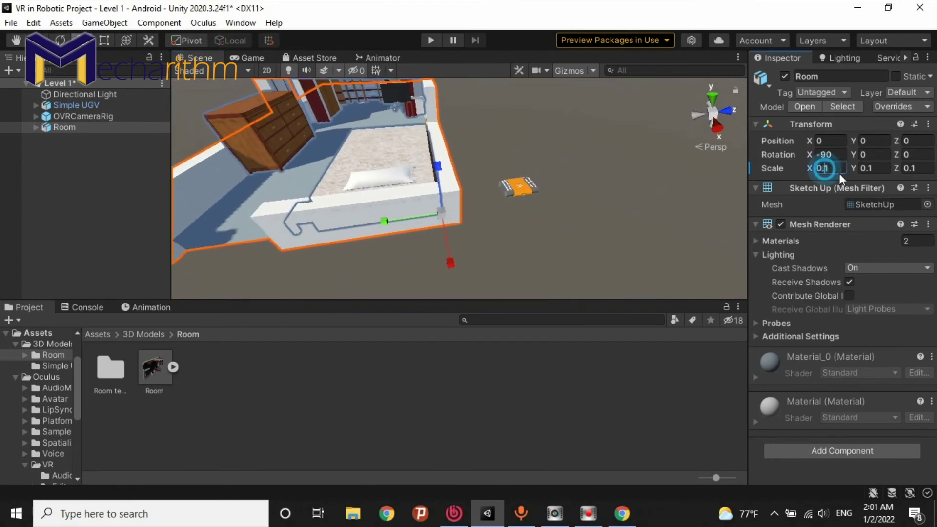
Step: Set the Room's scale to 0.05 on X, Y and Z
{"action": "type", "text": "05"}
{"action": "key", "text": "Return"}
{"action": "key", "text": "ctrl+c"}
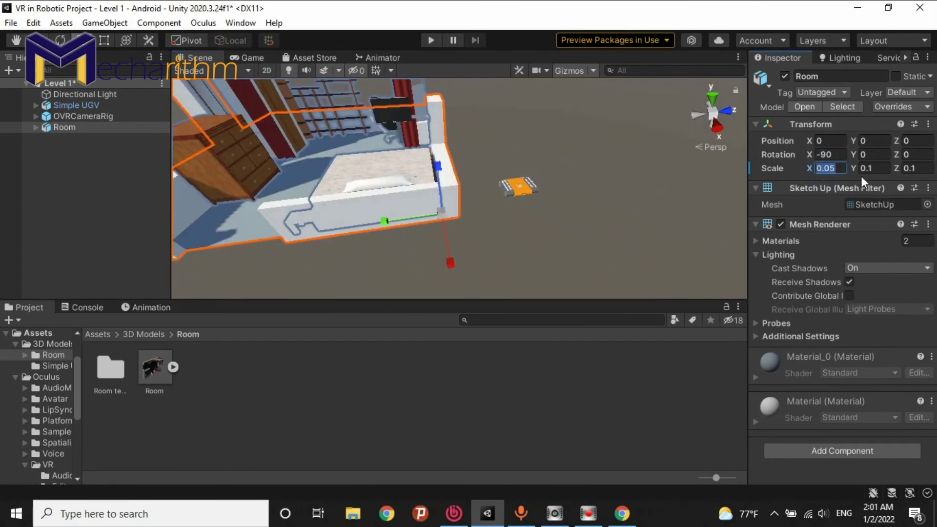
{"action": "left_click", "coordinate": [875, 171]}
{"action": "key", "text": "ctrl+v"}
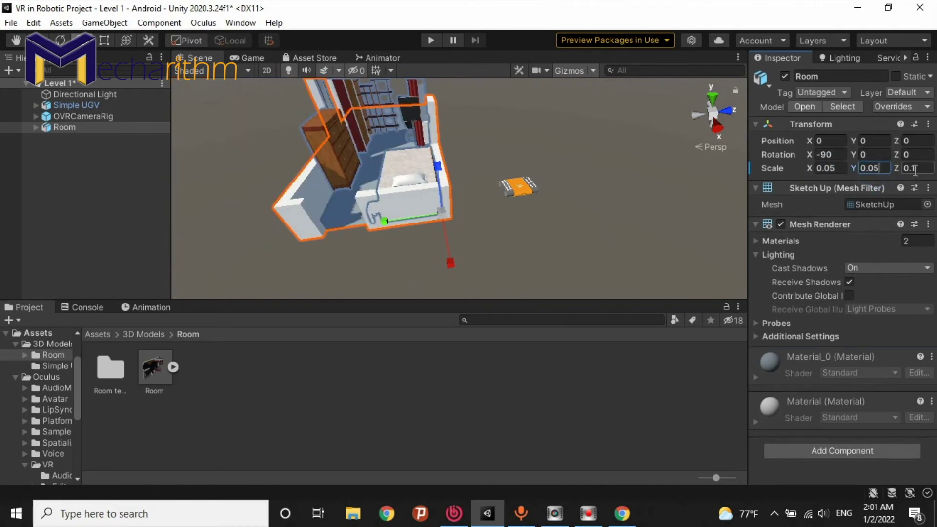
{"action": "left_click", "coordinate": [914, 170]}
{"action": "key", "text": "ctrl+v"}
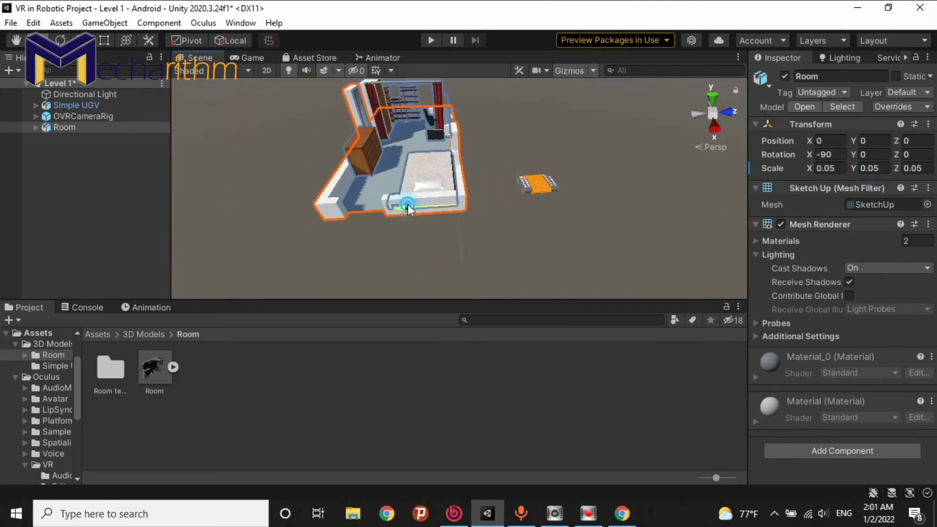
Step: Move the Room along Z to 8.61 and down to Y -1.3
{"action": "left_click_drag", "start_coordinate": [408, 204], "coordinate": [568, 204]}
{"action": "right_click_drag", "start_coordinate": [569, 204], "coordinate": [546, 188]}
{"action": "key", "text": "w"}
{"action": "key", "text": "s"}
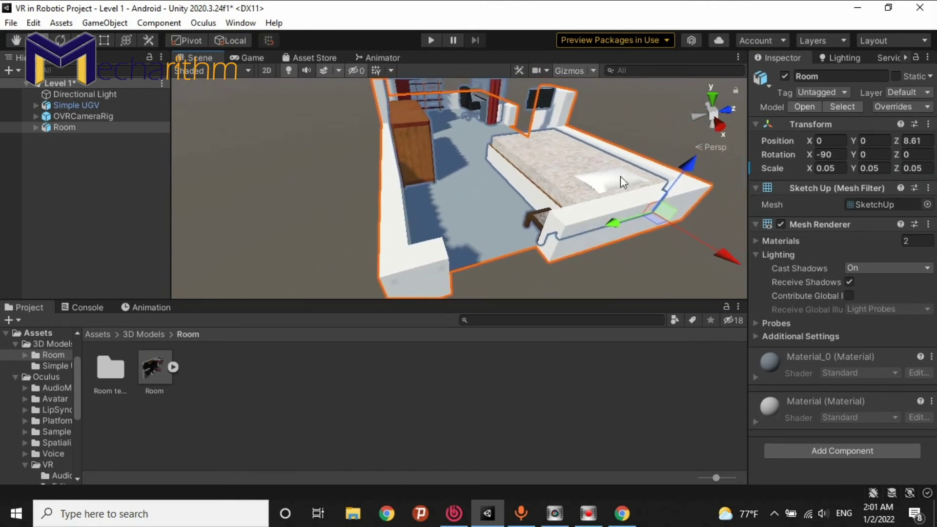
{"action": "left_click_drag", "start_coordinate": [679, 164], "coordinate": [673, 216]}
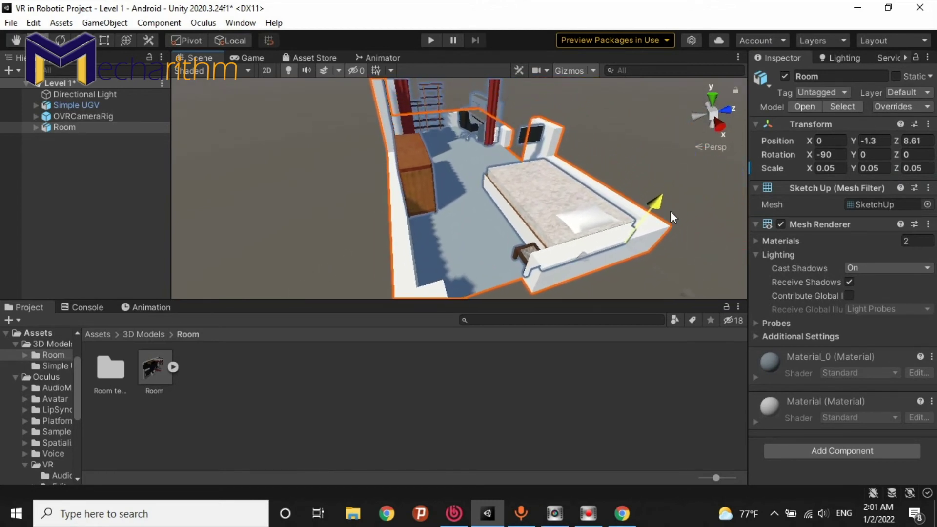
Step: Set the Room's Y and Z position to 0
{"action": "left_click", "coordinate": [873, 141]}
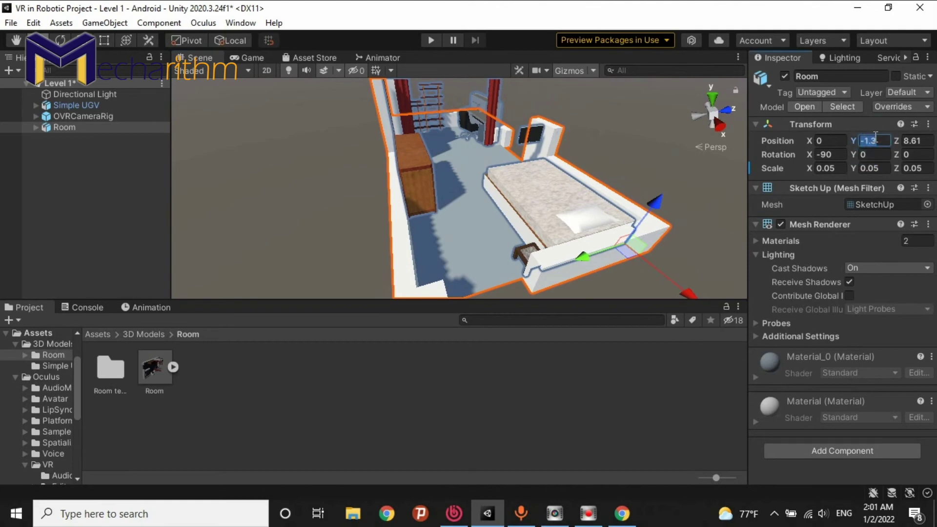
{"action": "type", "text": "0"}
{"action": "key", "text": "Tab"}
{"action": "type", "text": "0"}
Step: Move the OVRCameraRig into the room near the red curtains, to X -9.39 and Z -4.17
{"action": "right_click_drag", "start_coordinate": [571, 178], "coordinate": [342, 163]}
{"action": "left_click", "coordinate": [95, 106]}
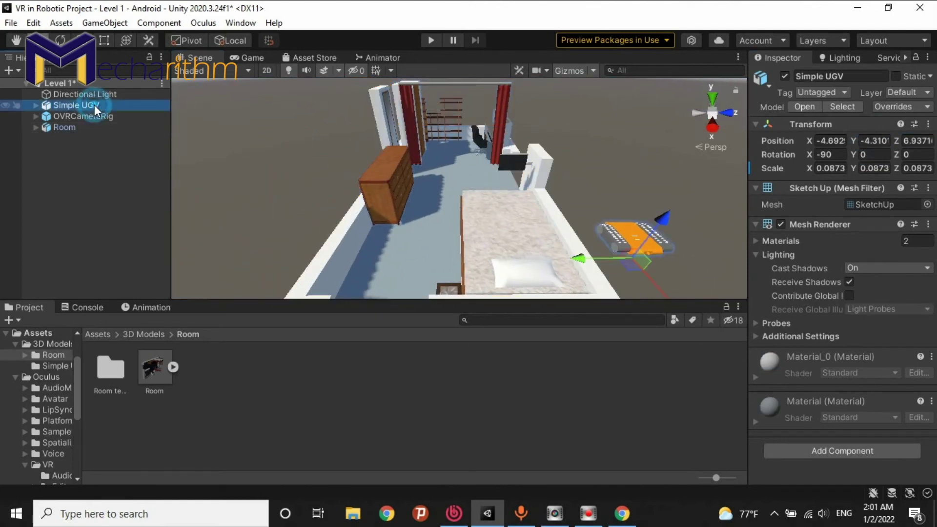
{"action": "left_click", "coordinate": [81, 127]}
{"action": "left_click", "coordinate": [81, 116]}
{"action": "right_click_drag", "start_coordinate": [494, 202], "coordinate": [565, 234]}
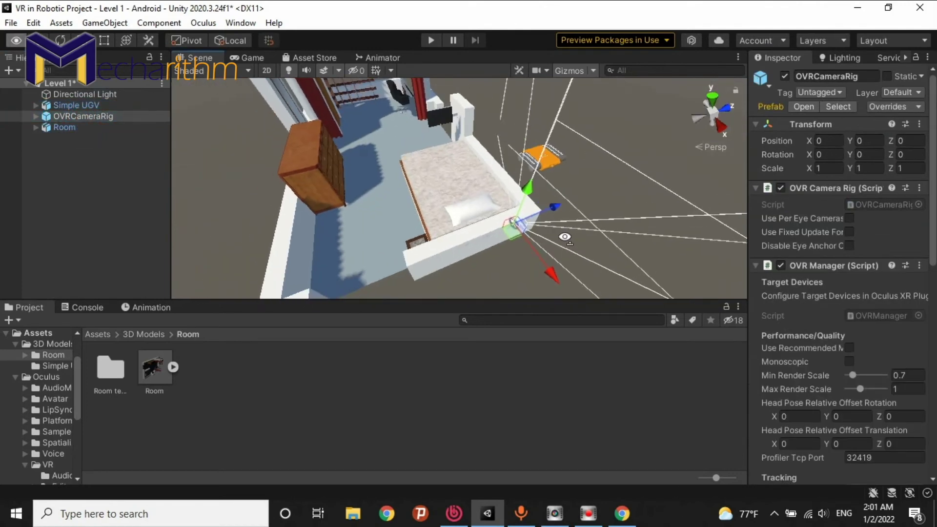
{"action": "scroll", "coordinate": [564, 229], "scroll_direction": "down", "scroll_amount": 3}
{"action": "left_click_drag", "start_coordinate": [566, 218], "coordinate": [473, 226]}
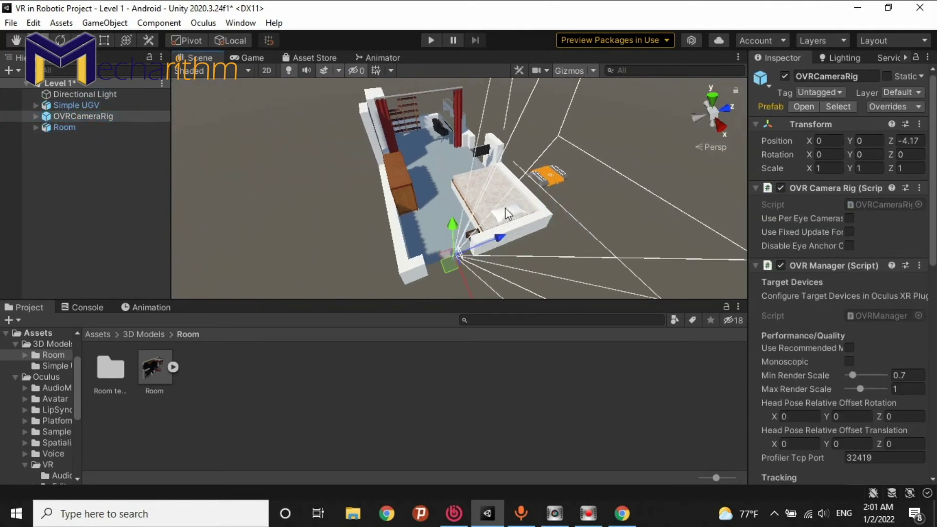
{"action": "right_click_drag", "start_coordinate": [505, 207], "coordinate": [470, 263]}
{"action": "left_click_drag", "start_coordinate": [479, 265], "coordinate": [449, 124]}
Step: Rotate the OVRCameraRig about its Y axis to about 64.3 degrees
{"action": "right_click_drag", "start_coordinate": [503, 163], "coordinate": [629, 115]}
{"action": "key", "text": "w"}
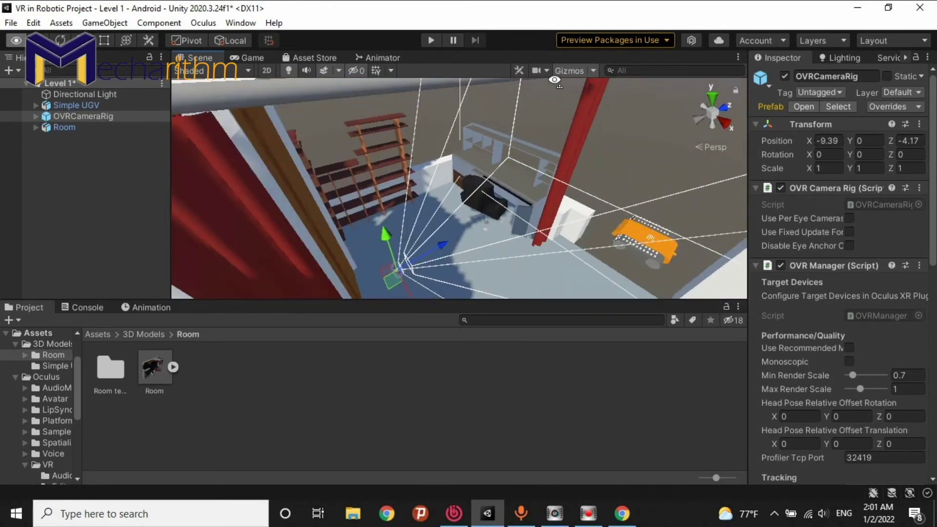
{"action": "key", "text": "s"}
{"action": "right_click_drag", "start_coordinate": [555, 79], "coordinate": [488, 157]}
{"action": "key", "text": "e"}
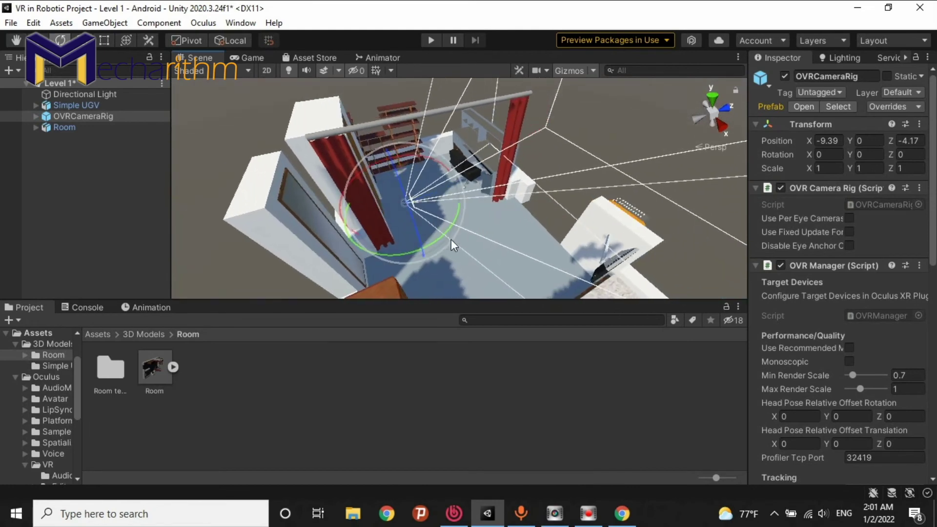
{"action": "left_click_drag", "start_coordinate": [446, 236], "coordinate": [383, 283]}
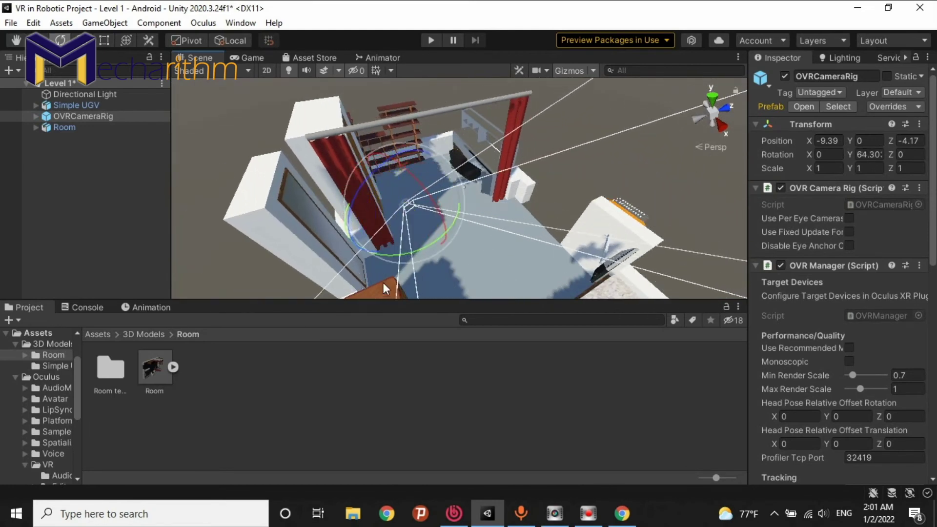
Step: Set the Directional Light's shadow type to No Shadows
{"action": "left_click", "coordinate": [97, 95]}
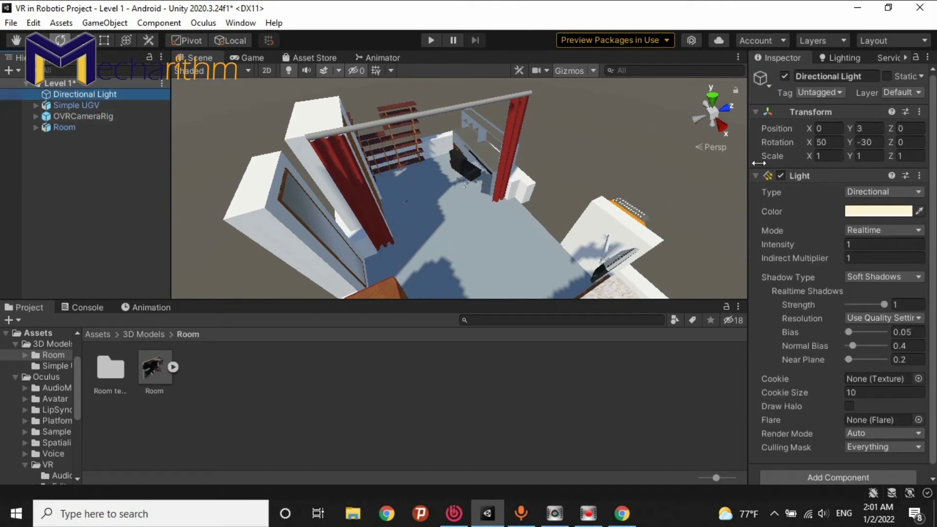
{"action": "left_click", "coordinate": [872, 277]}
{"action": "left_click", "coordinate": [862, 291]}
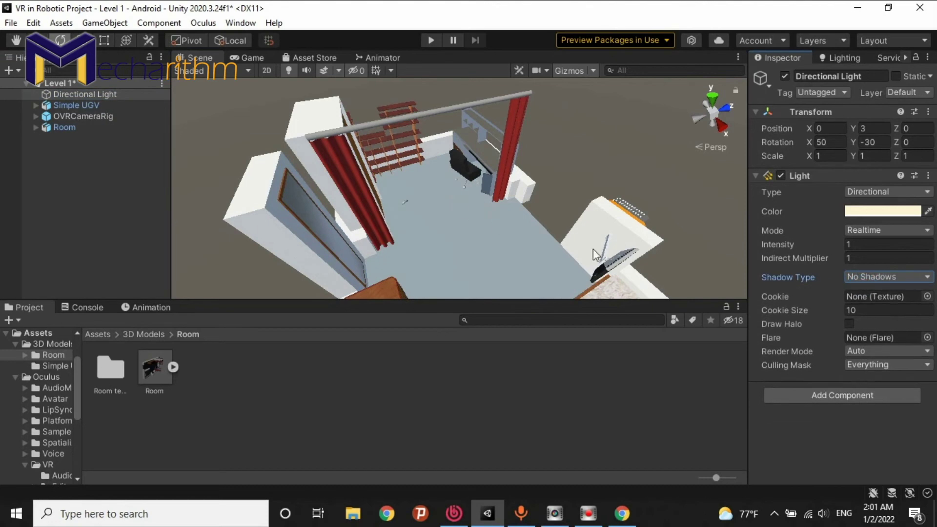
Step: Move the Simple UGV into the room beside the wooden dresser, to Y 0.02 and Z -5.25
{"action": "double_click", "coordinate": [83, 117]}
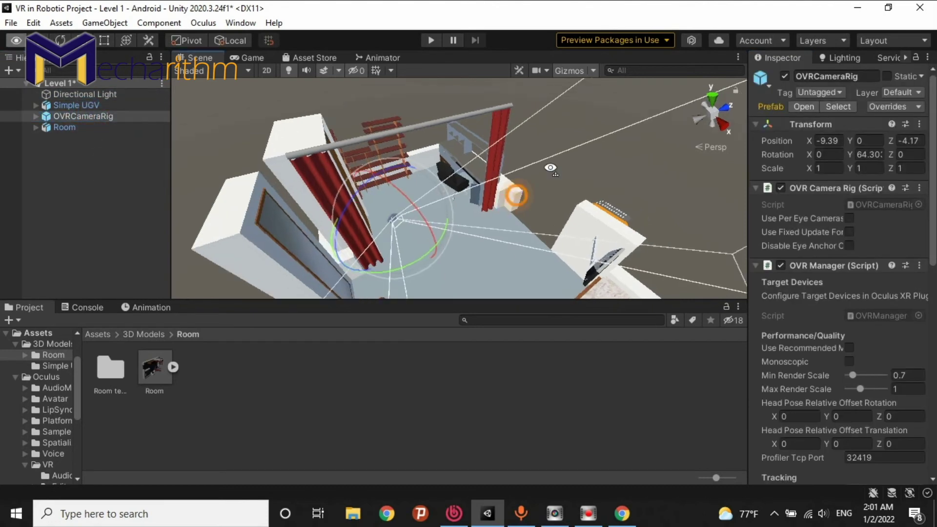
{"action": "key", "text": "q"}
{"action": "right_click_drag", "start_coordinate": [525, 181], "coordinate": [128, 146]}
{"action": "key", "text": "w"}
{"action": "double_click", "coordinate": [84, 108]}
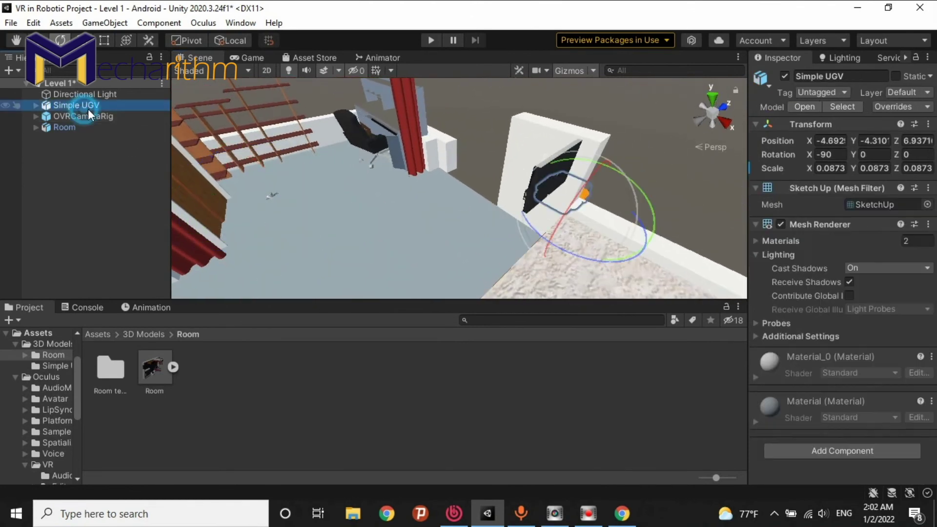
{"action": "right_click_drag", "start_coordinate": [576, 182], "coordinate": [511, 213]}
{"action": "key", "text": "w"}
{"action": "left_click_drag", "start_coordinate": [511, 212], "coordinate": [315, 182]}
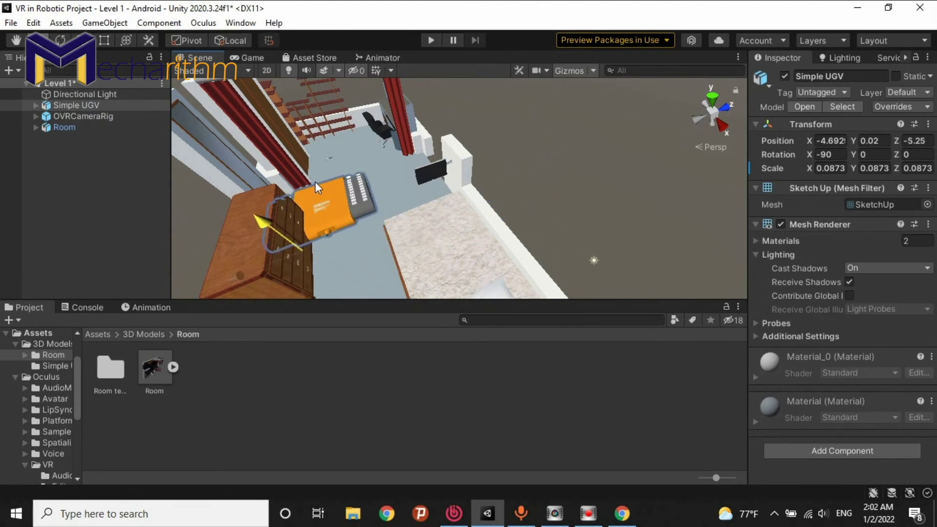
{"action": "right_click_drag", "start_coordinate": [315, 181], "coordinate": [342, 212]}
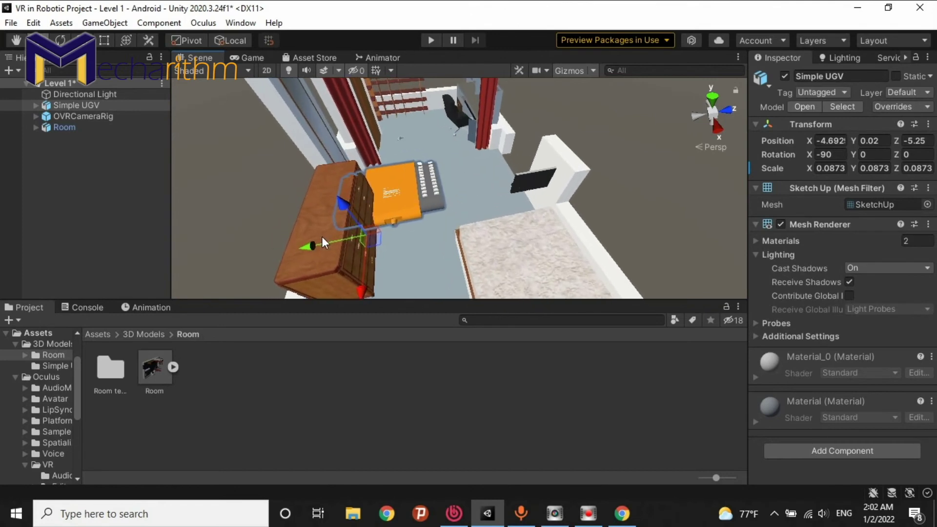
Step: Scale down the Simple UGV and place it on the open floor between the dresser and the wall-mounted TV
{"action": "left_click_drag", "start_coordinate": [340, 242], "coordinate": [424, 242]}
{"action": "key", "text": "r"}
{"action": "key", "text": "w"}
{"action": "left_click_drag", "start_coordinate": [379, 209], "coordinate": [406, 205]}
{"action": "left_click_drag", "start_coordinate": [453, 242], "coordinate": [450, 230]}
{"action": "left_click", "coordinate": [529, 384]}
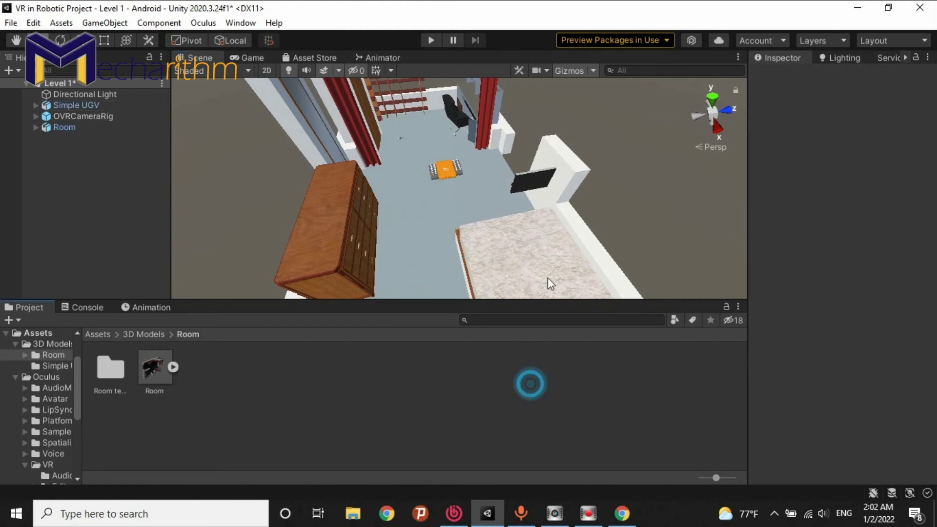
Step: Check the camera's view of the room and UGV in the Game view, and save the scene
{"action": "right_click_drag", "start_coordinate": [544, 168], "coordinate": [493, 158]}
{"action": "left_click_drag", "start_coordinate": [493, 159], "coordinate": [167, 116], "text": "alt"}
{"action": "key", "text": "s"}
{"action": "right_click_drag", "start_coordinate": [167, 115], "coordinate": [156, 109]}
{"action": "key", "text": "q"}
{"action": "left_click", "coordinate": [247, 57]}
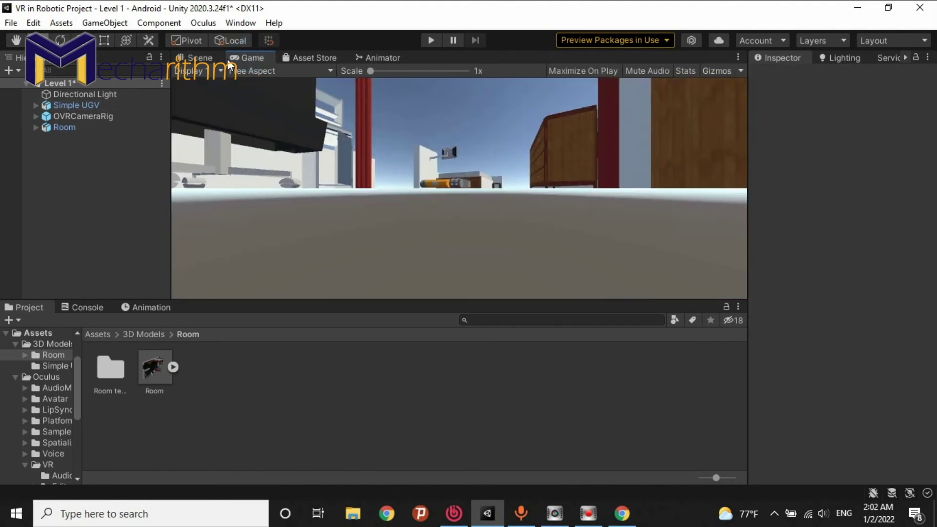
{"action": "left_click", "coordinate": [201, 57]}
{"action": "left_click_drag", "start_coordinate": [359, 155], "coordinate": [499, 227], "text": "alt"}
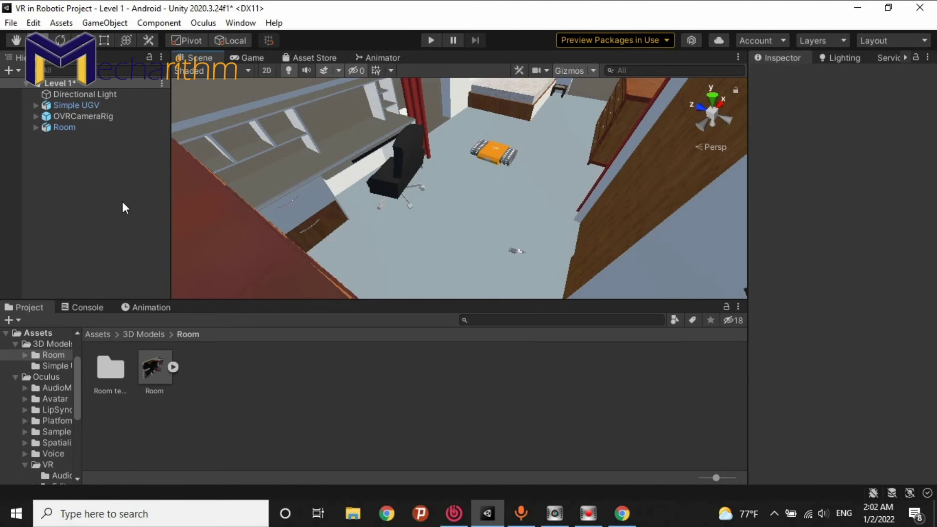
{"action": "key", "text": "ctrl+s"}
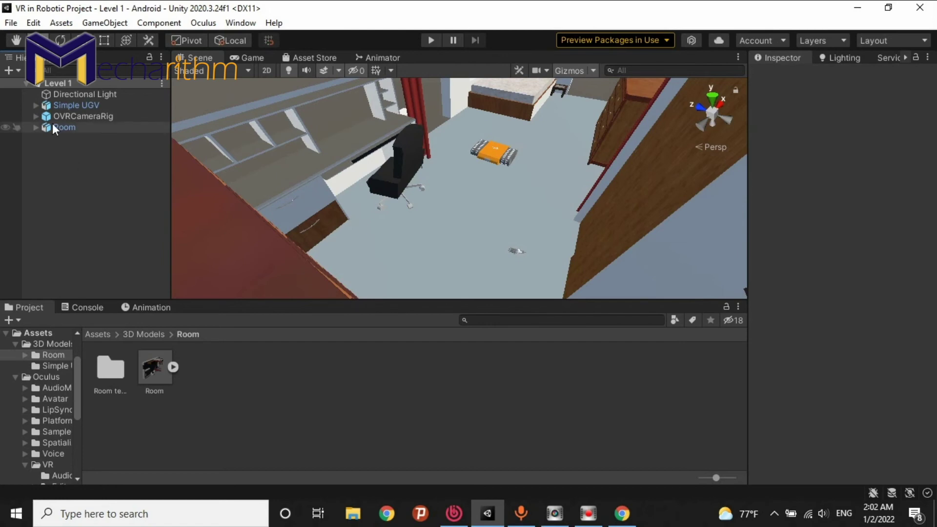
Step: Deactivate the OculusHand_L model in the custom hand under the OVRCameraRig's LeftHandAnchor
{"action": "left_click", "coordinate": [35, 116]}
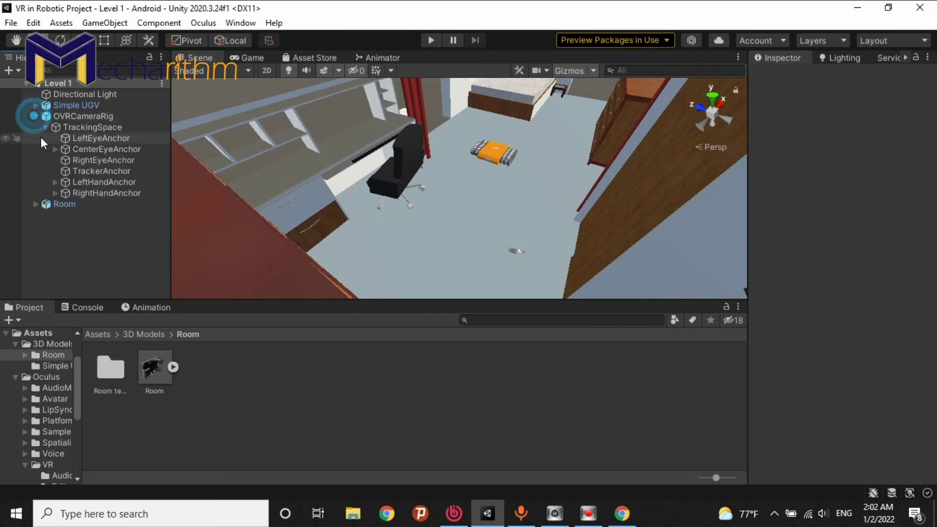
{"action": "left_click", "coordinate": [54, 192]}
{"action": "left_click", "coordinate": [54, 182]}
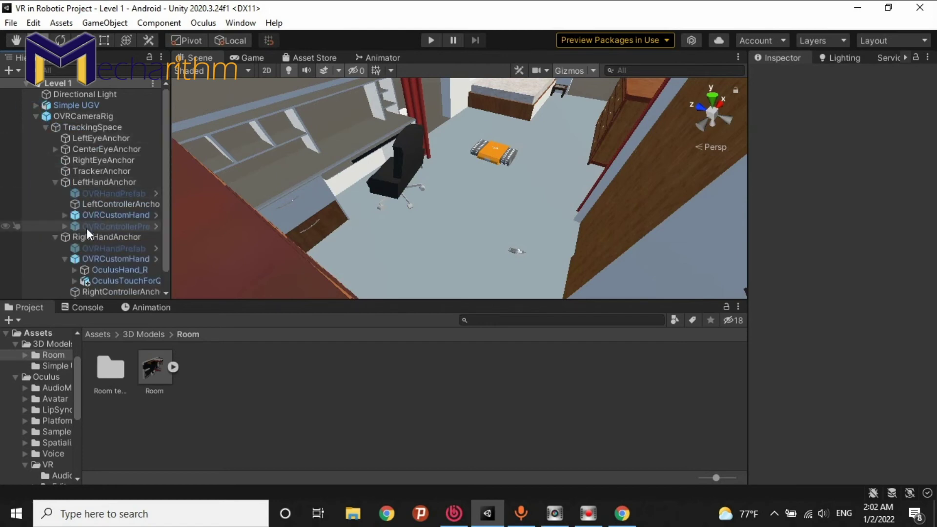
{"action": "left_click", "coordinate": [65, 215]}
{"action": "left_click", "coordinate": [116, 227]}
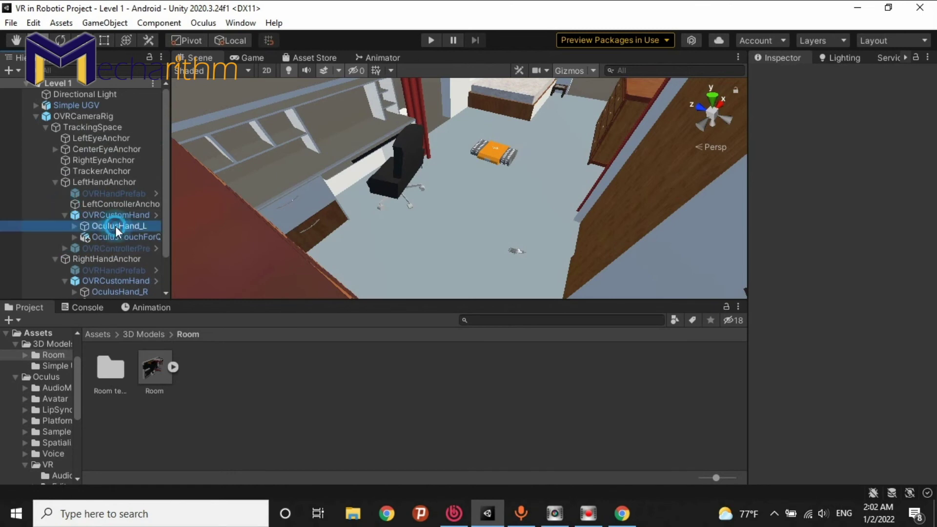
{"action": "double_click", "coordinate": [115, 226]}
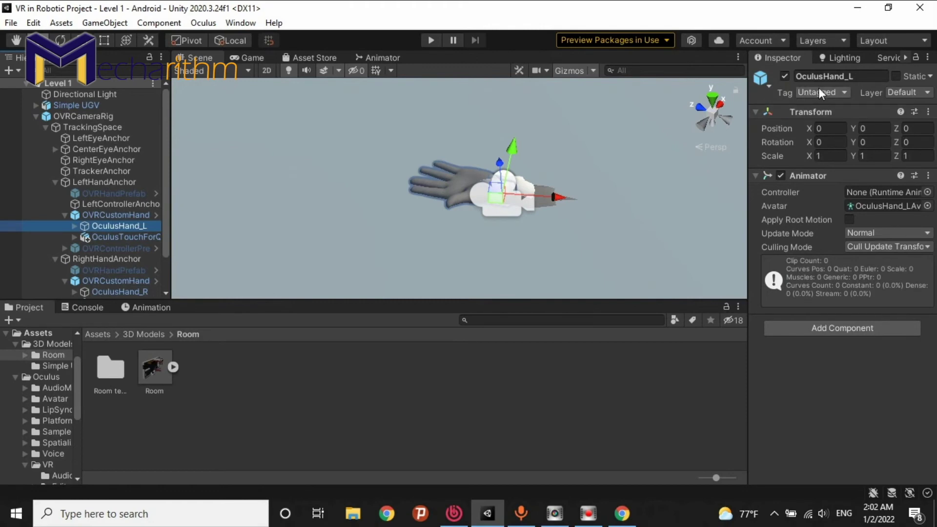
{"action": "left_click", "coordinate": [785, 76]}
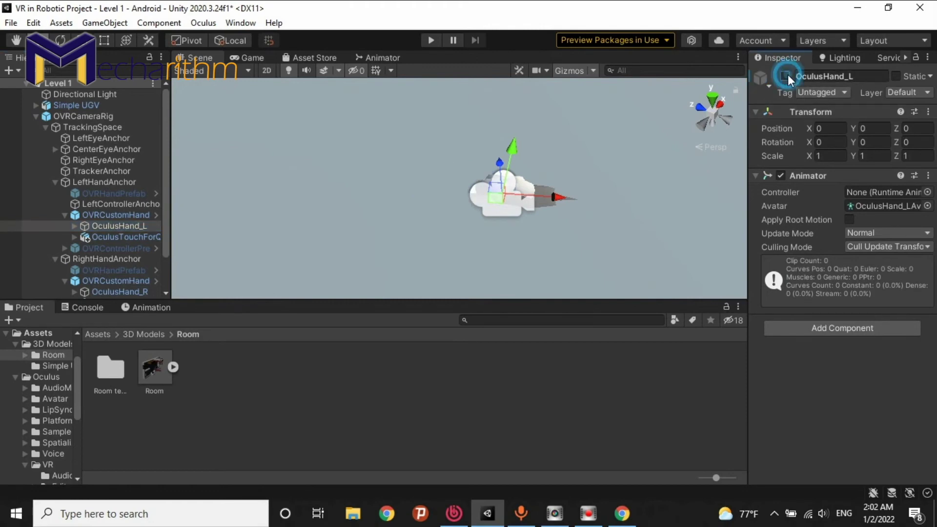
Step: Deactivate the OculusHand_R model in the custom hand under RightHandAnchor
{"action": "left_click", "coordinate": [55, 182]}
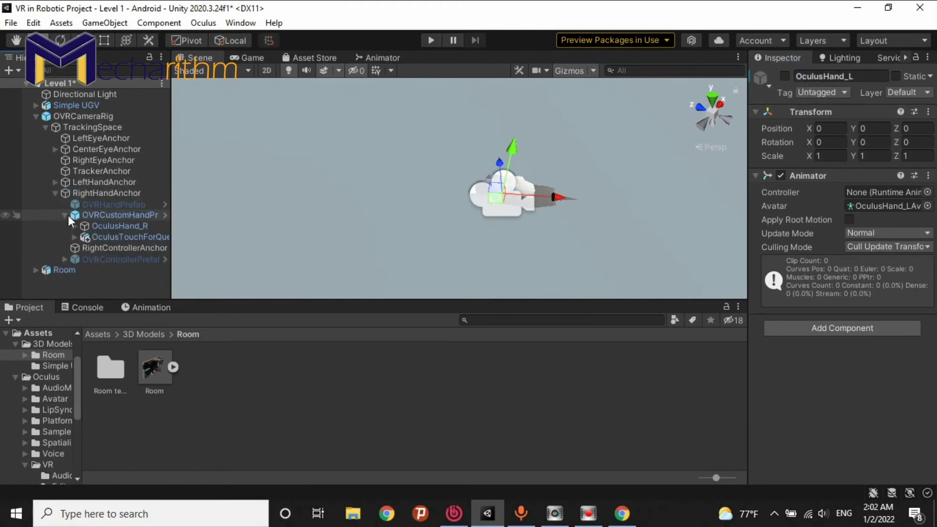
{"action": "left_click", "coordinate": [120, 226]}
{"action": "left_click", "coordinate": [785, 76]}
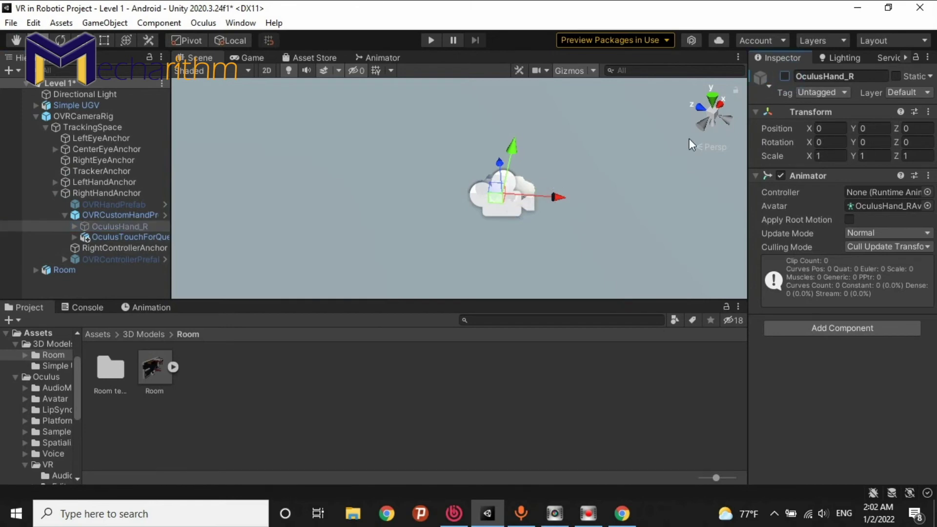
Step: Inspect the right-hand Oculus Touch controller model up close, collapse the OVRCameraRig hierarchy and save the scene
{"action": "left_click", "coordinate": [127, 237]}
{"action": "key", "text": "w"}
{"action": "right_click_drag", "start_coordinate": [509, 176], "coordinate": [510, 173]}
{"action": "key", "text": "s"}
{"action": "scroll", "coordinate": [510, 174], "scroll_direction": "down", "scroll_amount": 2}
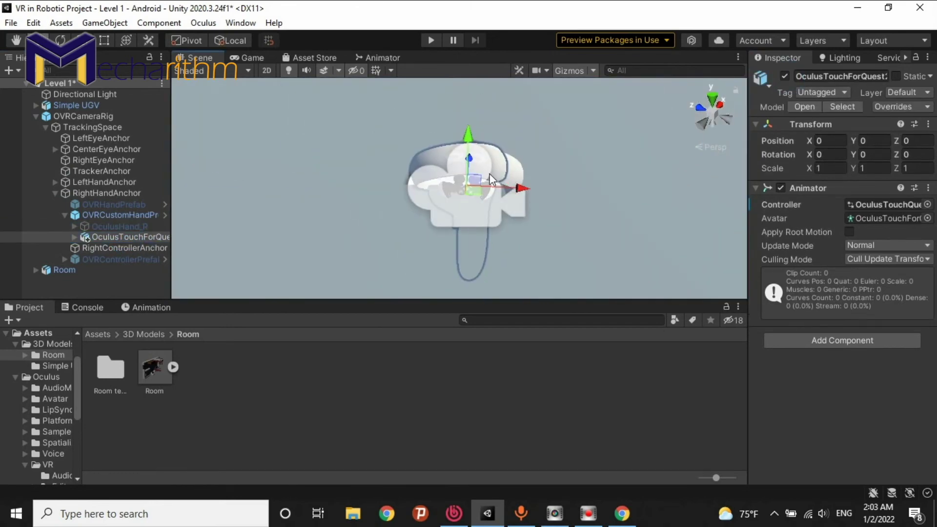
{"action": "left_click", "coordinate": [56, 193]}
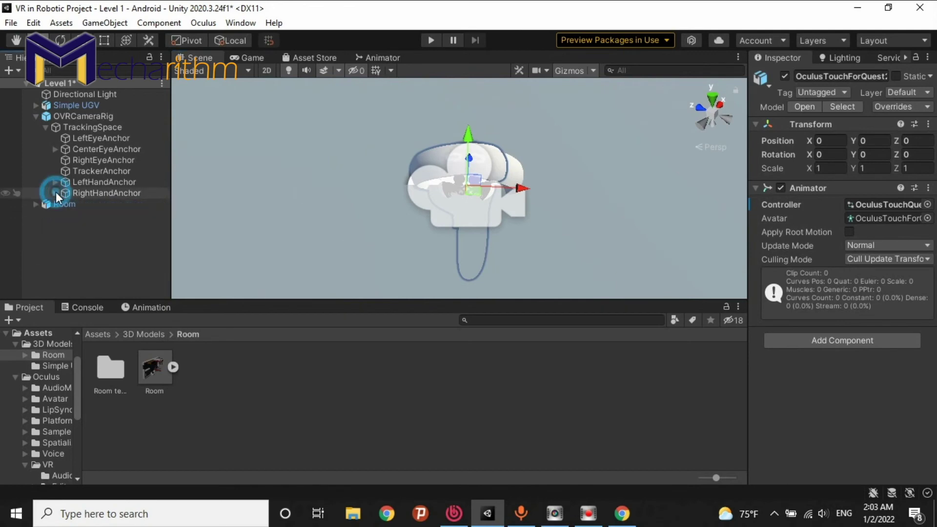
{"action": "left_click", "coordinate": [35, 116]}
{"action": "left_click", "coordinate": [65, 181]}
{"action": "key", "text": "ctrl+s"}
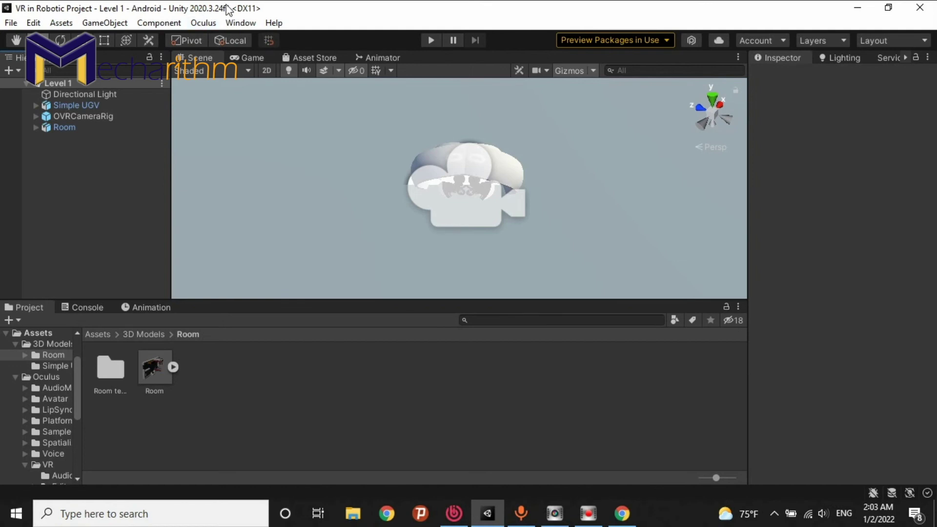
{"action": "left_click", "coordinate": [11, 22]}
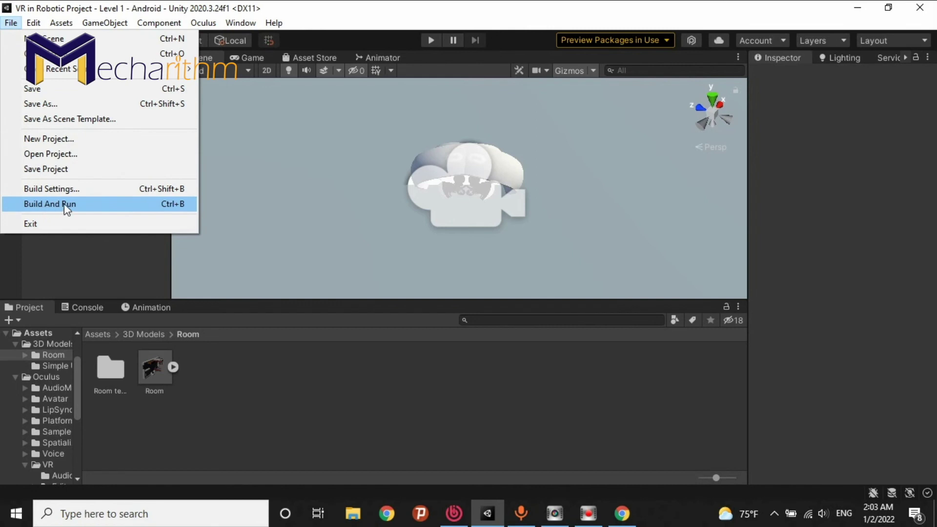
{"action": "mouse_move", "coordinate": [203, 23]}
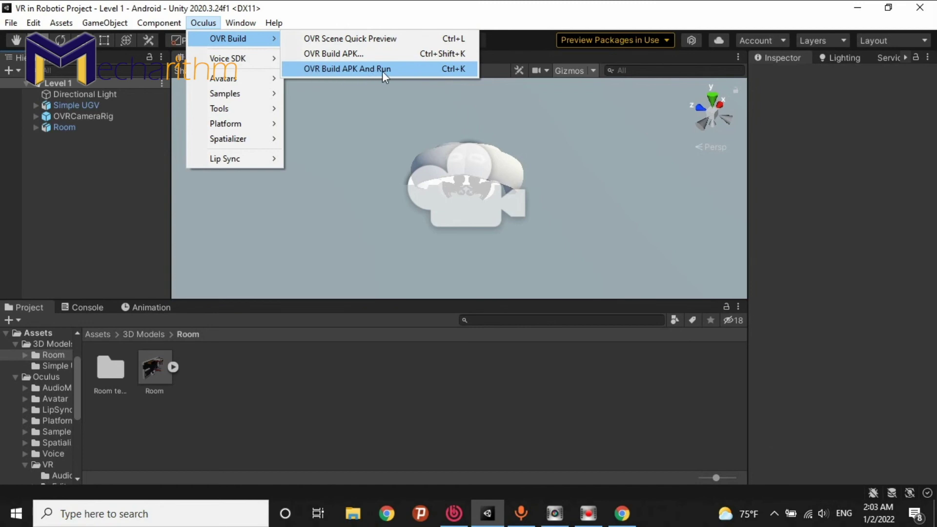
{"action": "left_click", "coordinate": [4, 24]}
{"action": "left_click", "coordinate": [5, 13]}
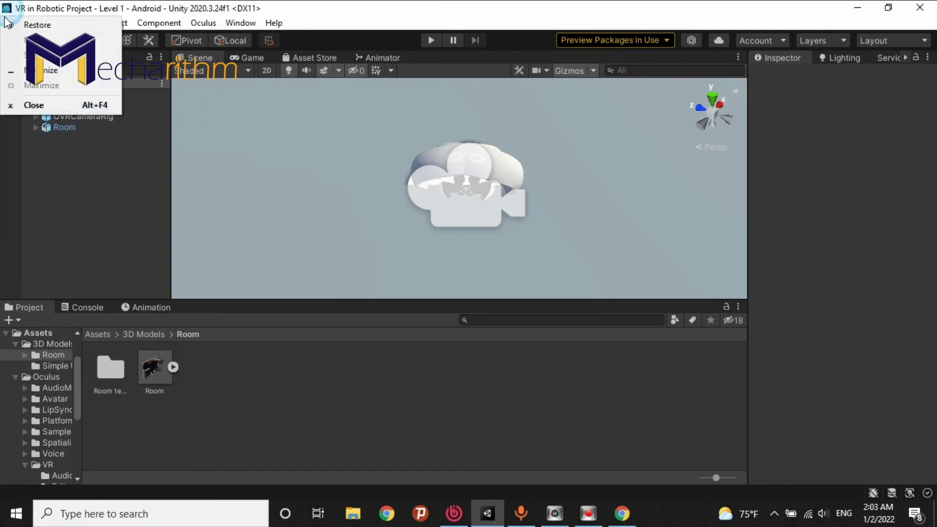
{"action": "left_click", "coordinate": [16, 6]}
Step: Open the Build Settings and start an Android APK build
{"action": "left_click", "coordinate": [12, 23]}
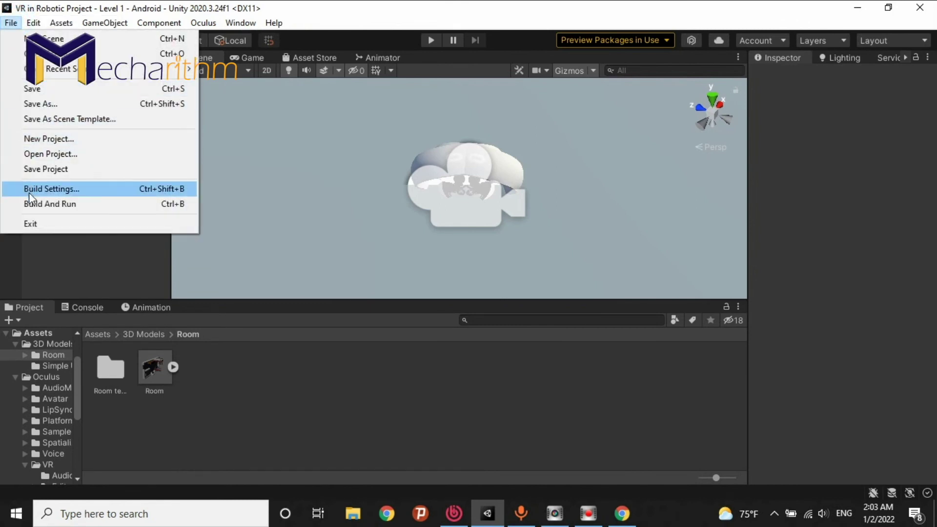
{"action": "mouse_move", "coordinate": [112, 20]}
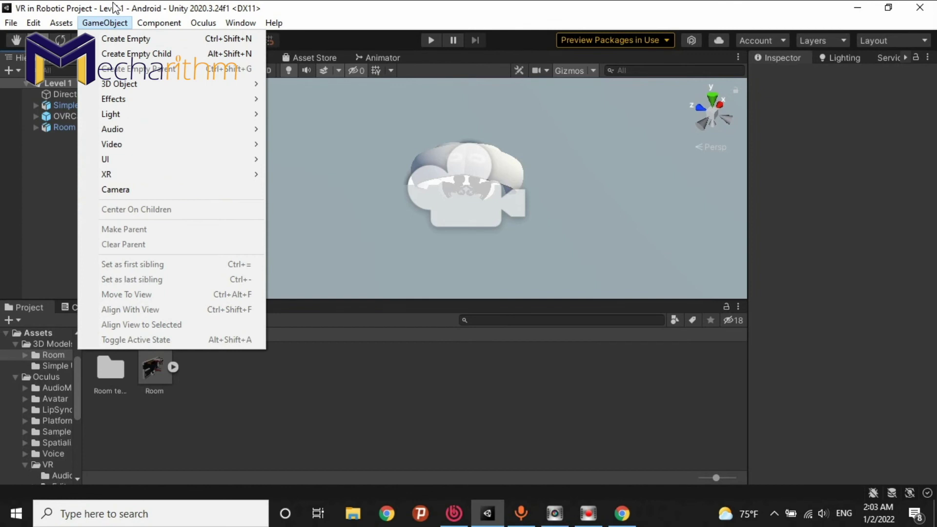
{"action": "mouse_move", "coordinate": [11, 22]}
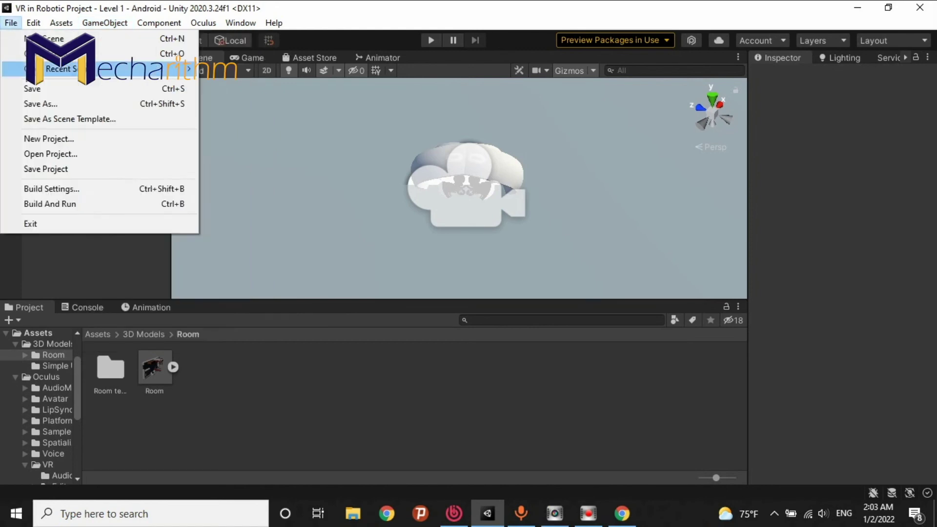
{"action": "left_click", "coordinate": [39, 186]}
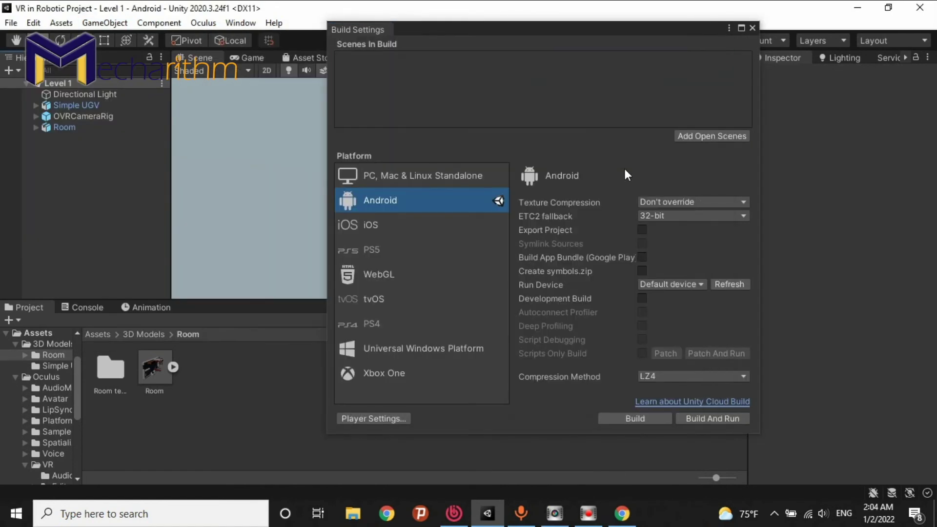
{"action": "left_click", "coordinate": [635, 418]}
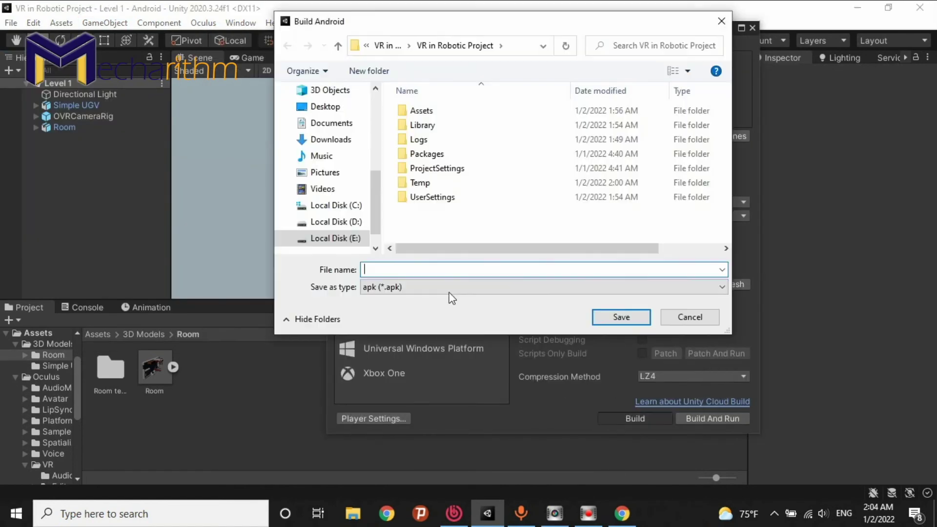